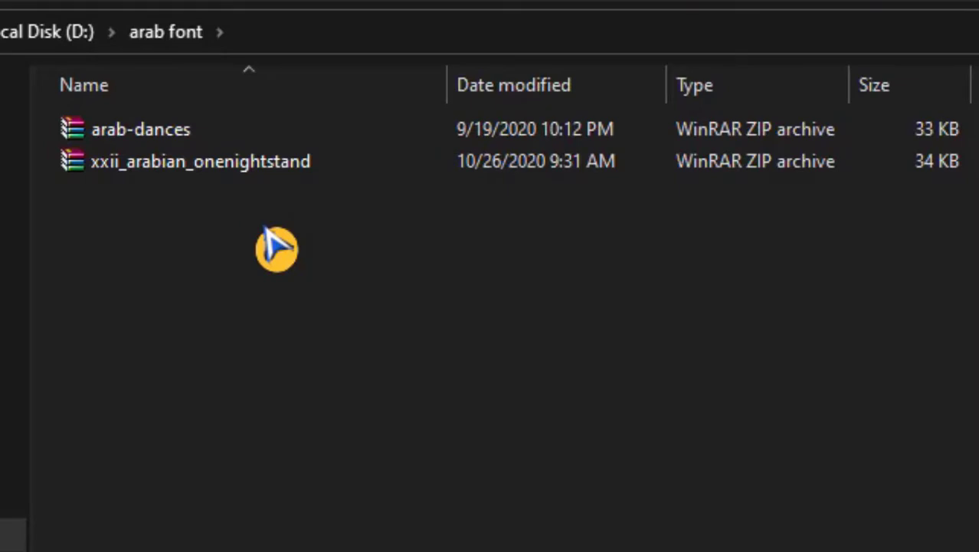
# Extract the arab-dances and xxii_arabian_onenightstand zip archives into the arab font folder.
pyautogui.click(148, 132)
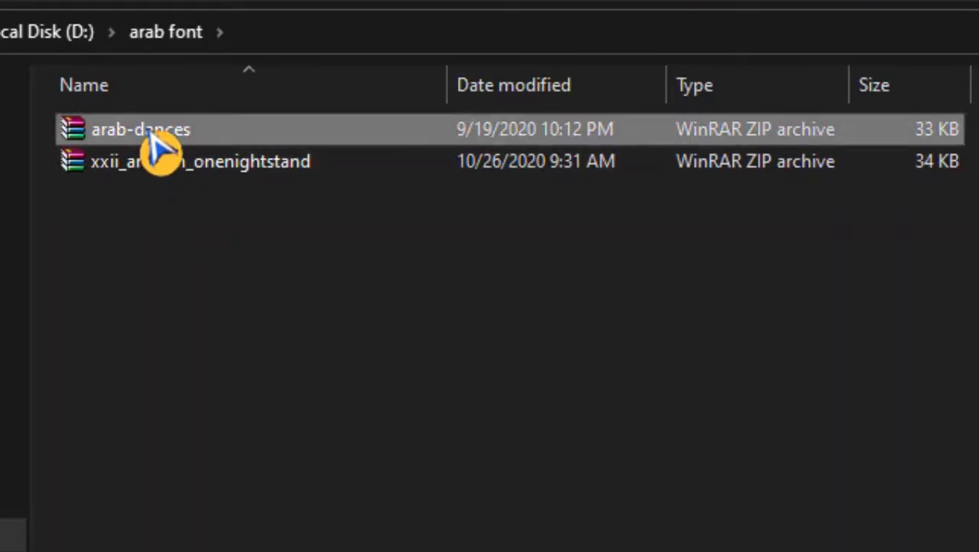
pyautogui.rightClick(143, 128)
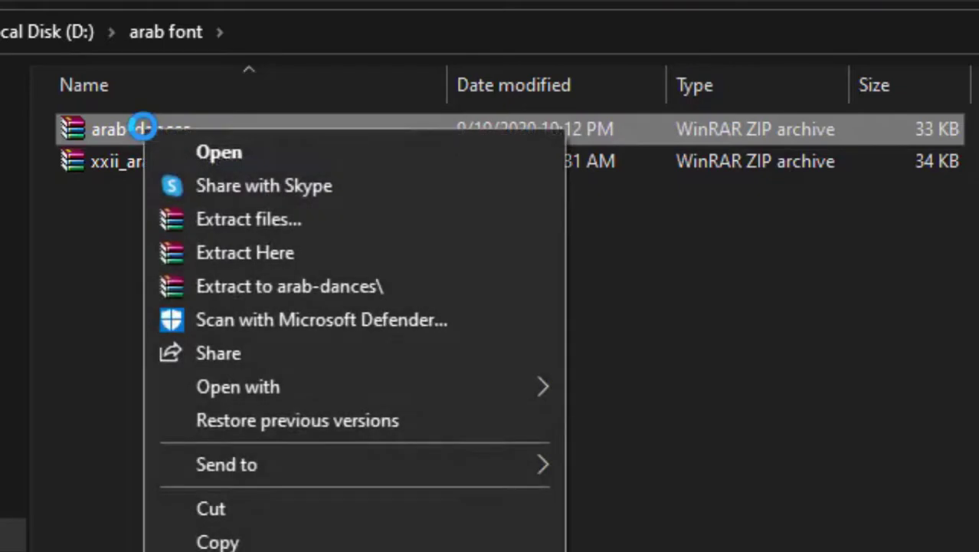
pyautogui.click(239, 264)
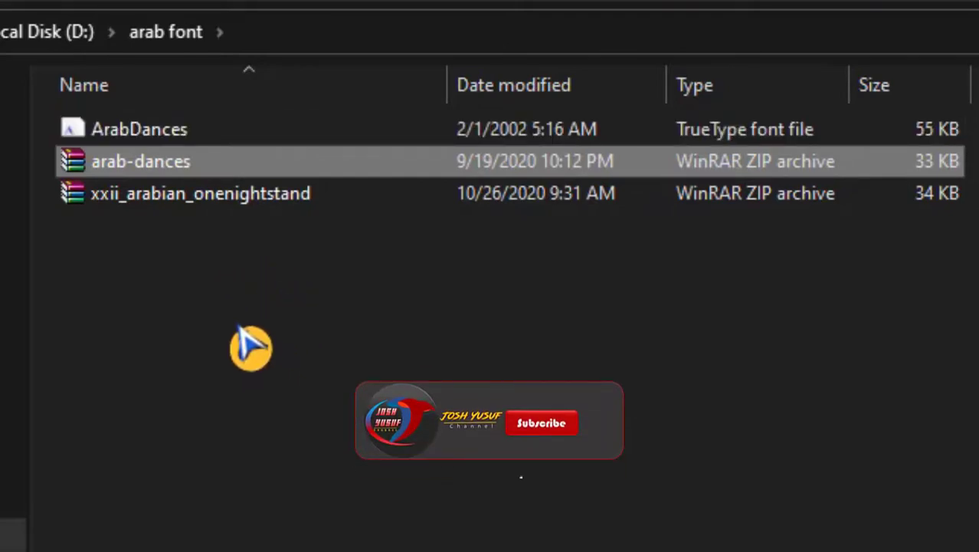
pyautogui.click(180, 200)
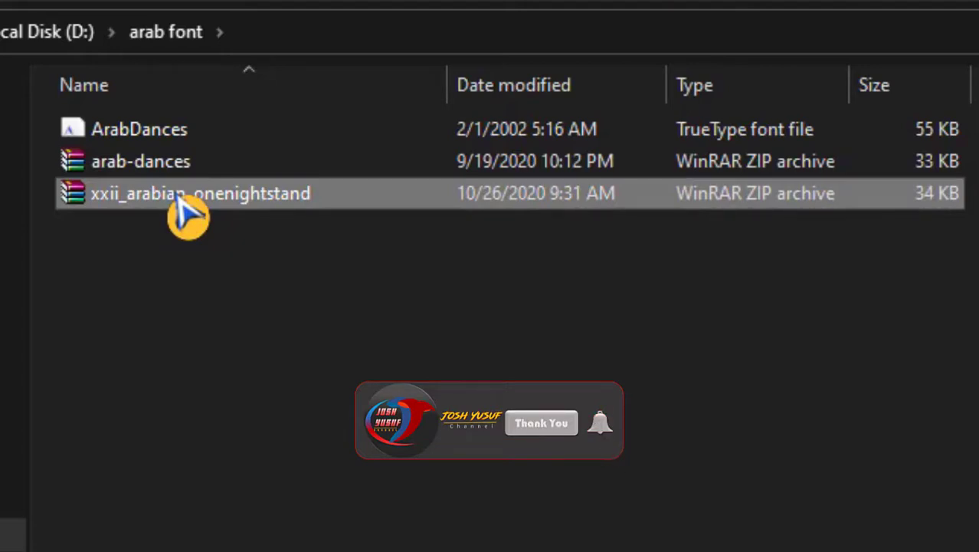
pyautogui.rightClick(176, 196)
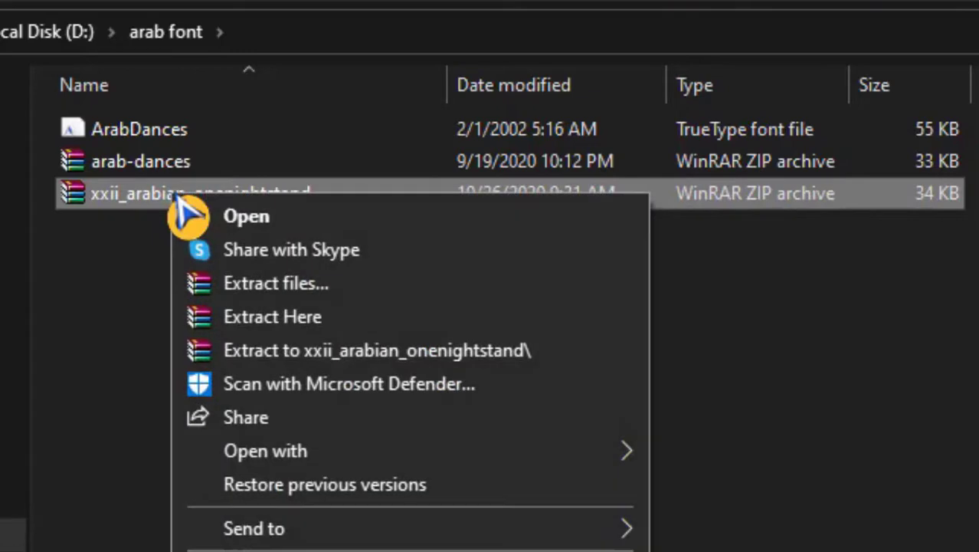
pyautogui.click(275, 328)
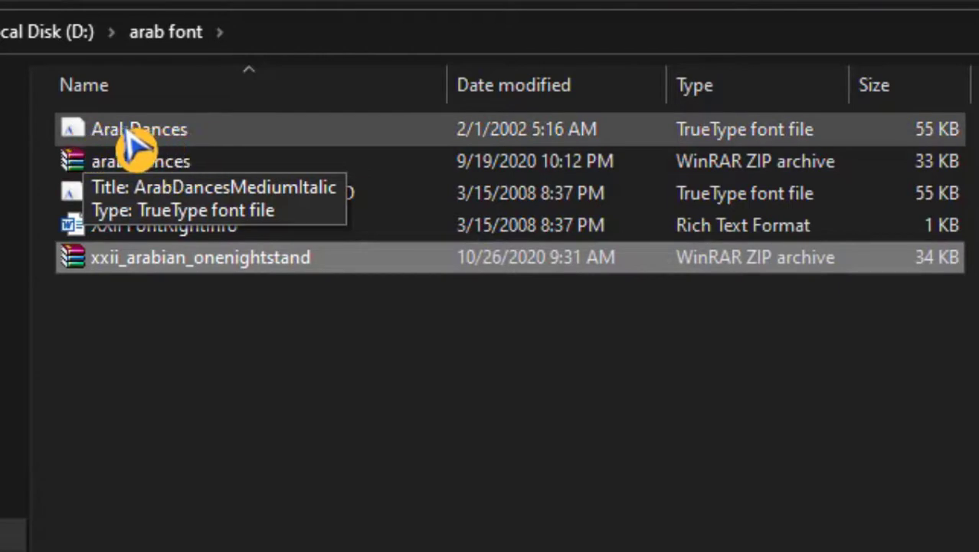
# Install the ArabDances Medium Italic font over the existing copy, then close the Font Viewer.
pyautogui.doubleClick(149, 131)
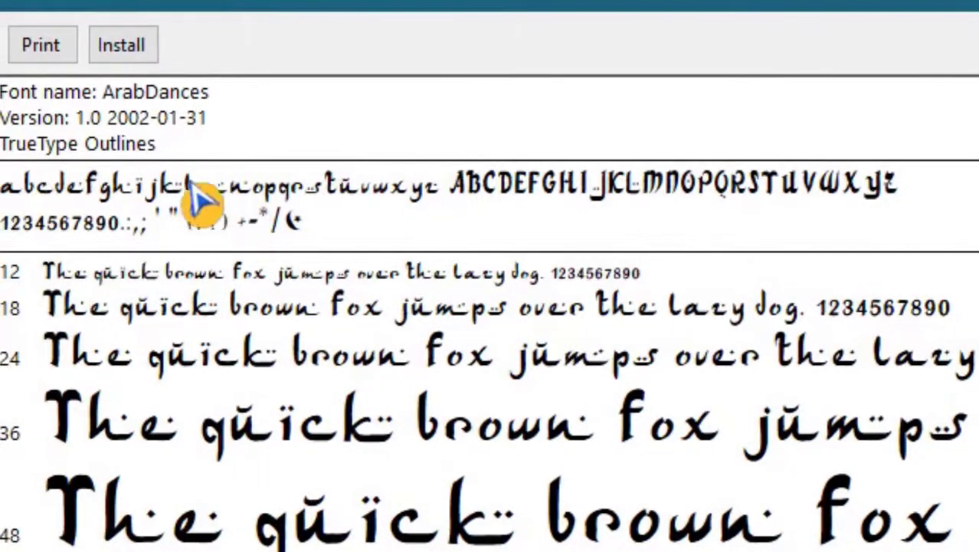
pyautogui.click(123, 46)
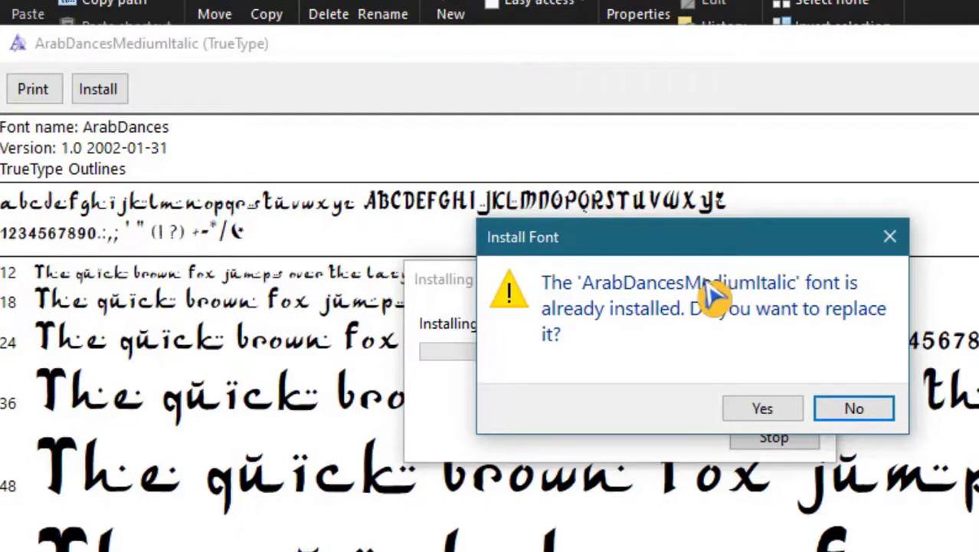
pyautogui.click(781, 413)
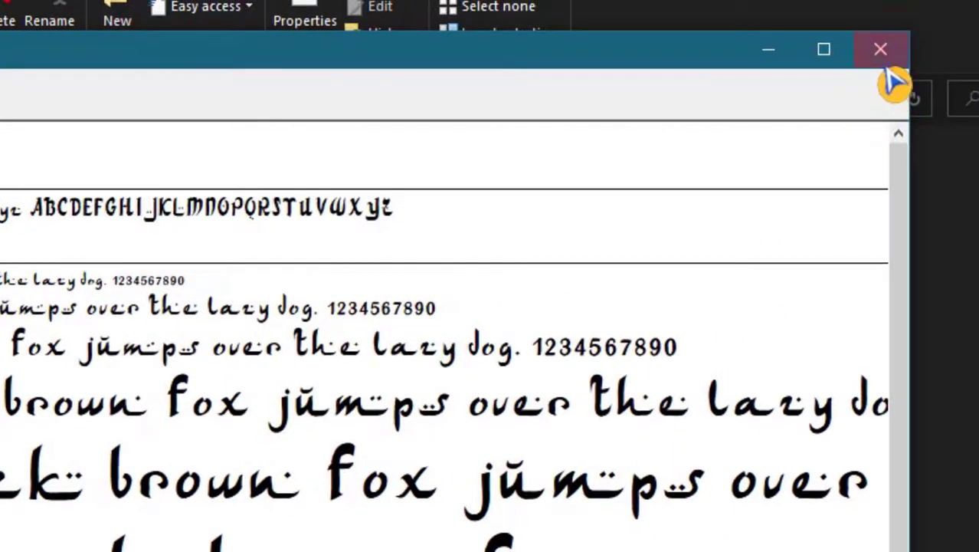
pyautogui.click(883, 65)
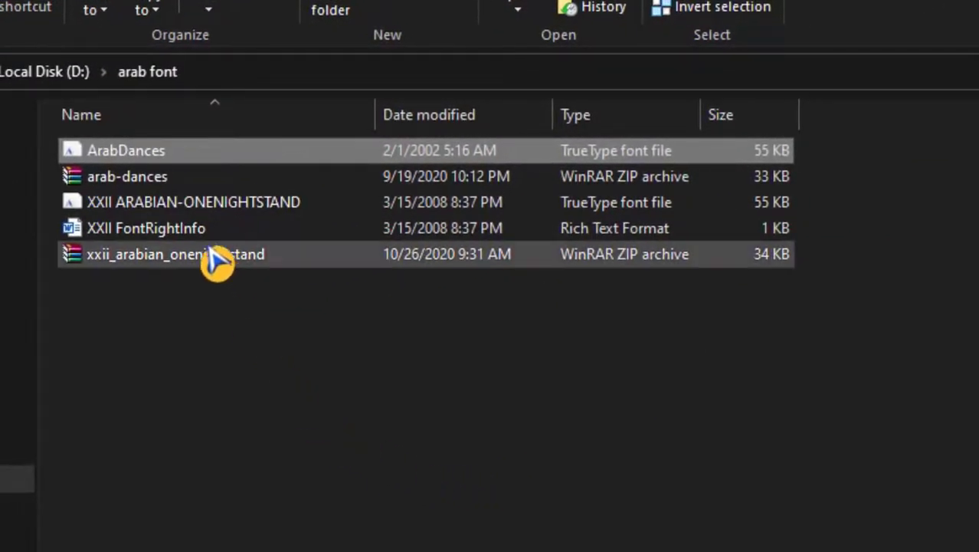
# Install XXII ARABIAN-ONENIGHTSTAND Bold over the existing copy, then close the Font Viewer.
pyautogui.doubleClick(132, 222)
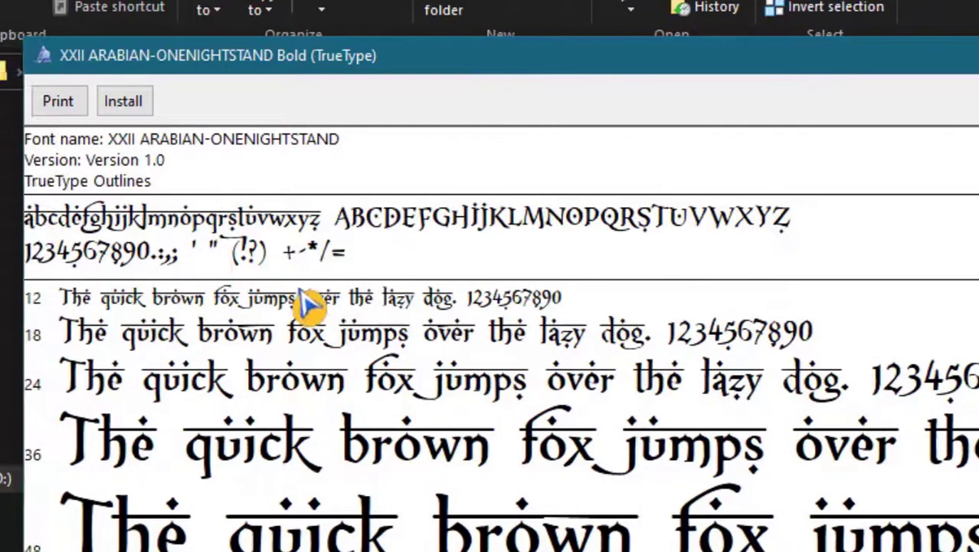
pyautogui.click(124, 107)
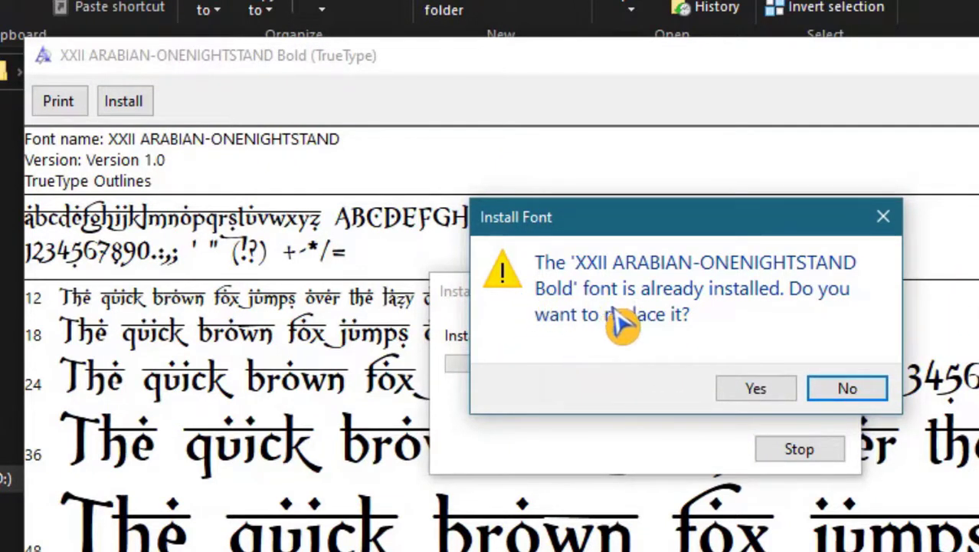
pyautogui.click(770, 391)
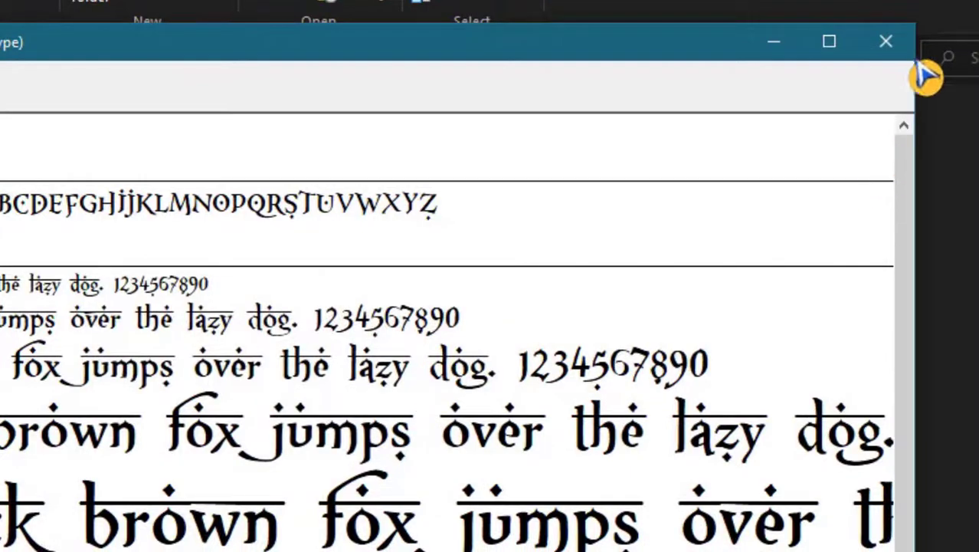
pyautogui.click(887, 44)
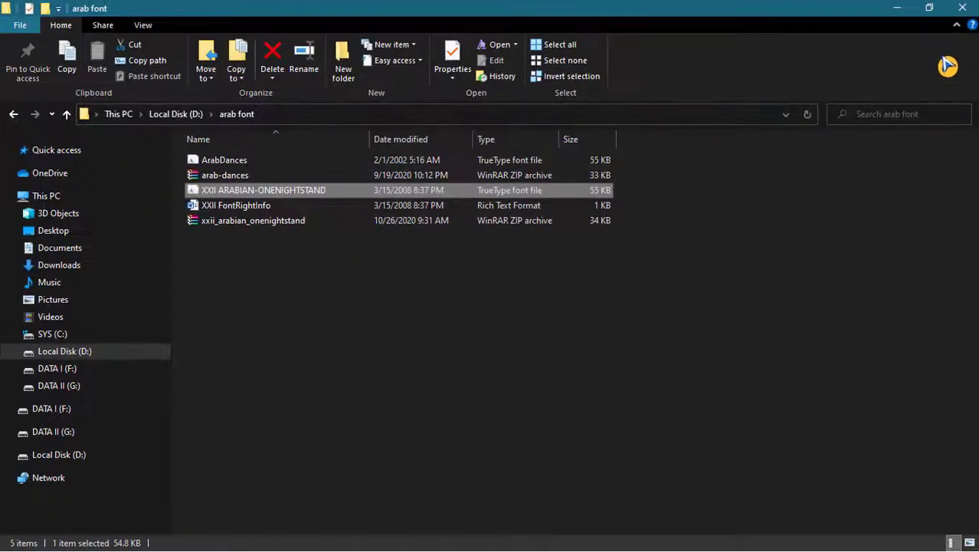
# Close the font folder and give the PowerPoint slide the Blank layout.
pyautogui.click(970, 11)
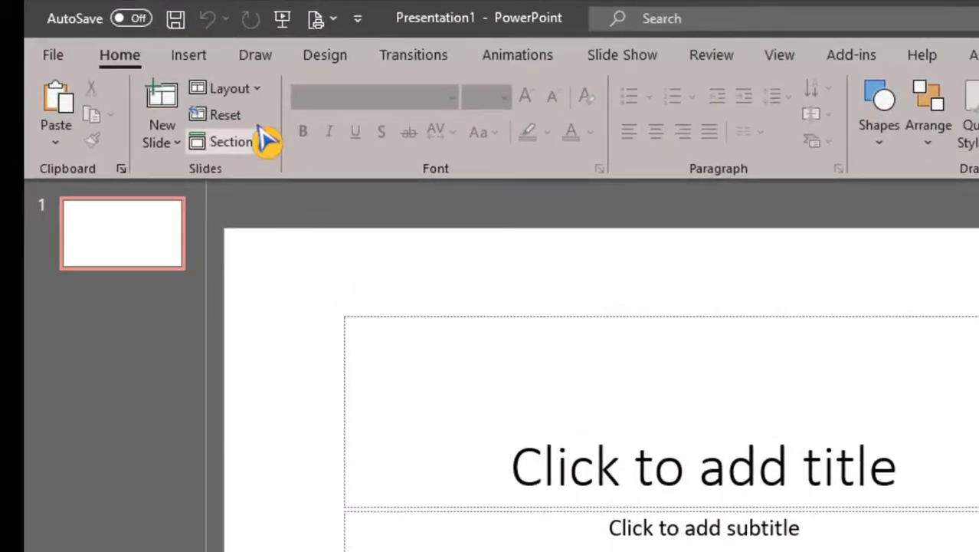
pyautogui.click(260, 90)
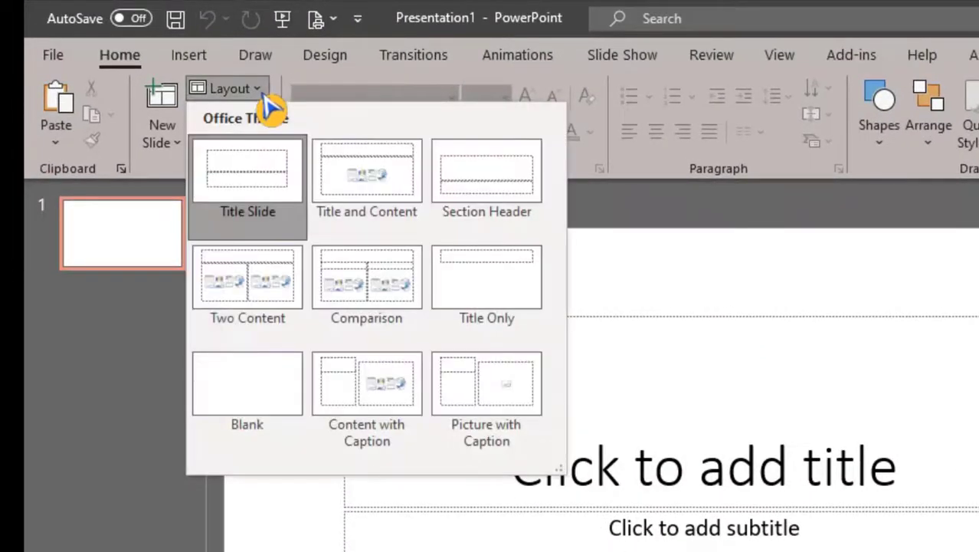
pyautogui.click(265, 420)
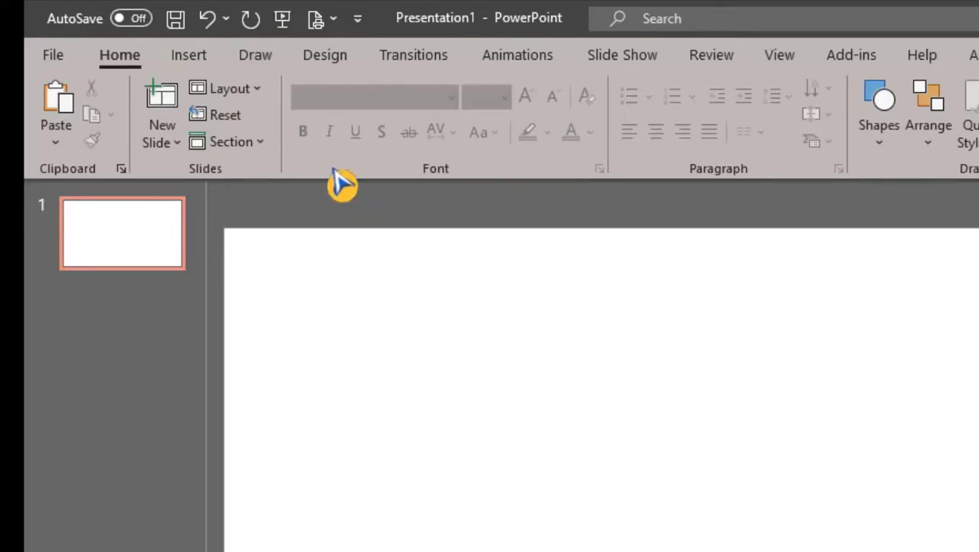
# Change the slide size to Standard (4:3), choosing Ensure Fit.
pyautogui.click(346, 66)
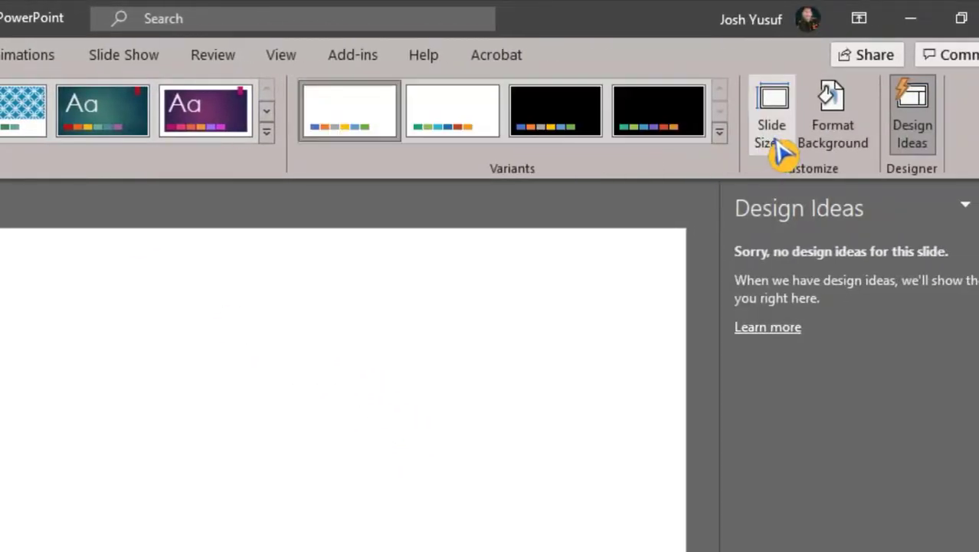
pyautogui.click(787, 154)
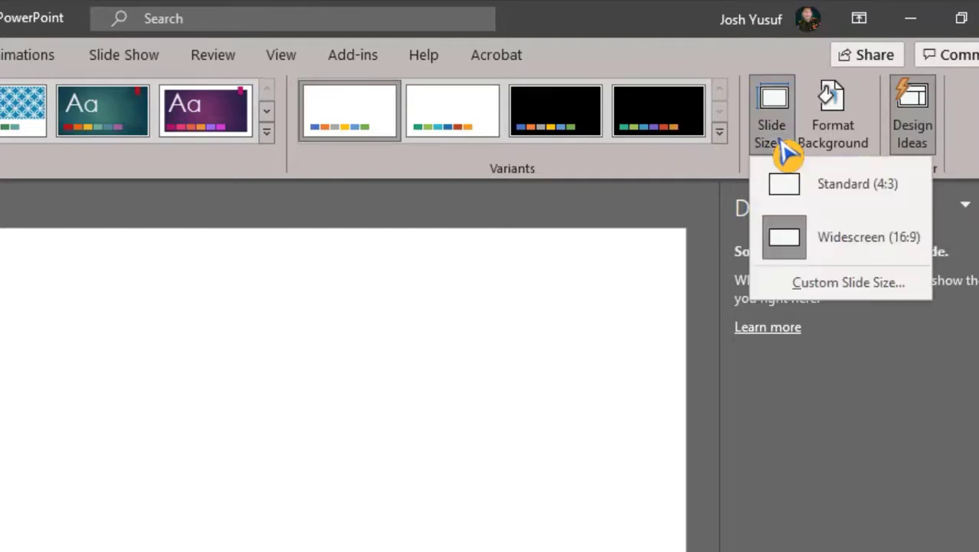
pyautogui.click(845, 194)
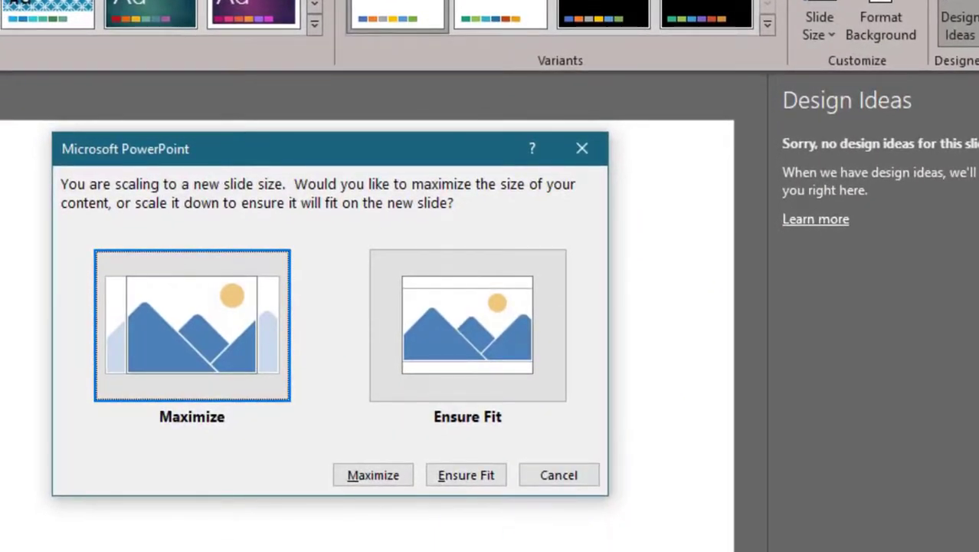
pyautogui.click(467, 479)
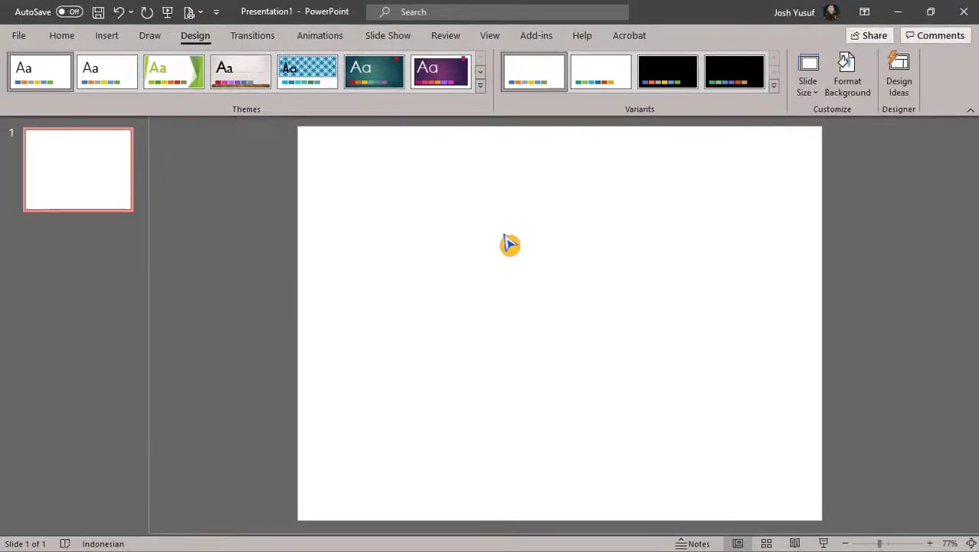
# Set the slide background to a picture fill using ramadan-3469812_1920 from a file.
pyautogui.rightClick(509, 244)
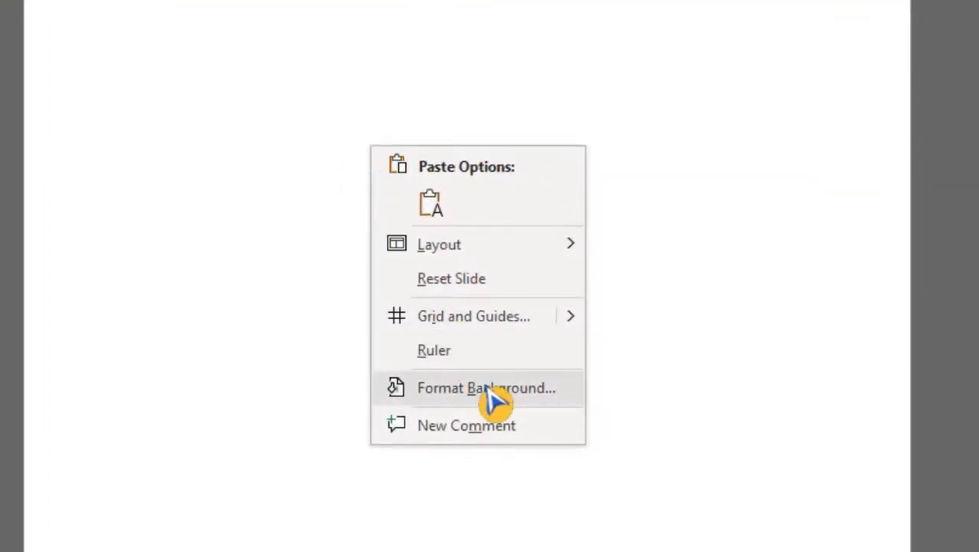
pyautogui.click(496, 389)
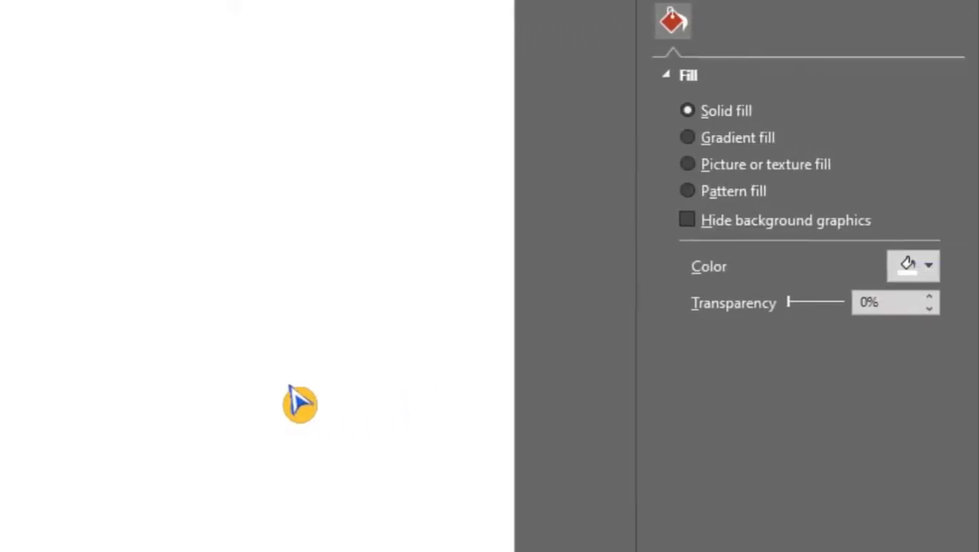
pyautogui.click(706, 170)
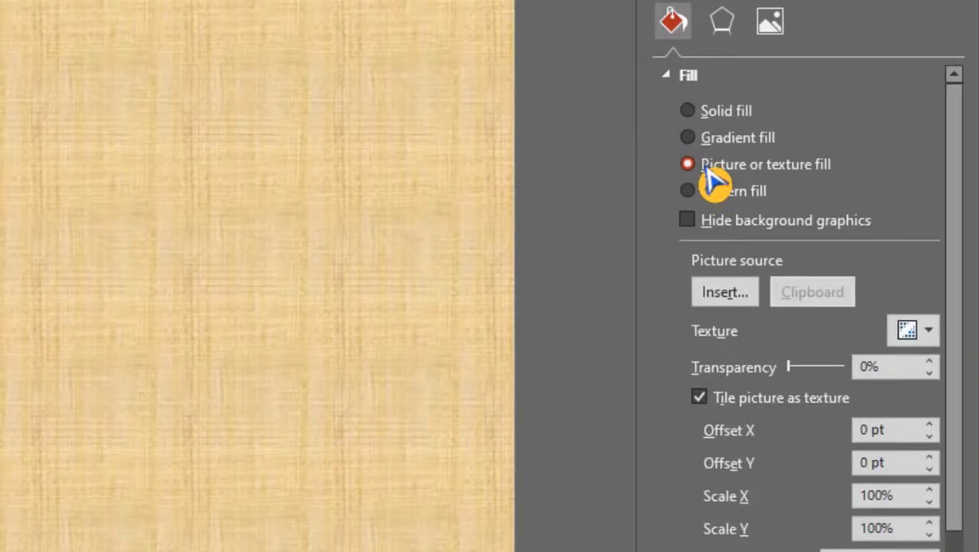
pyautogui.click(726, 294)
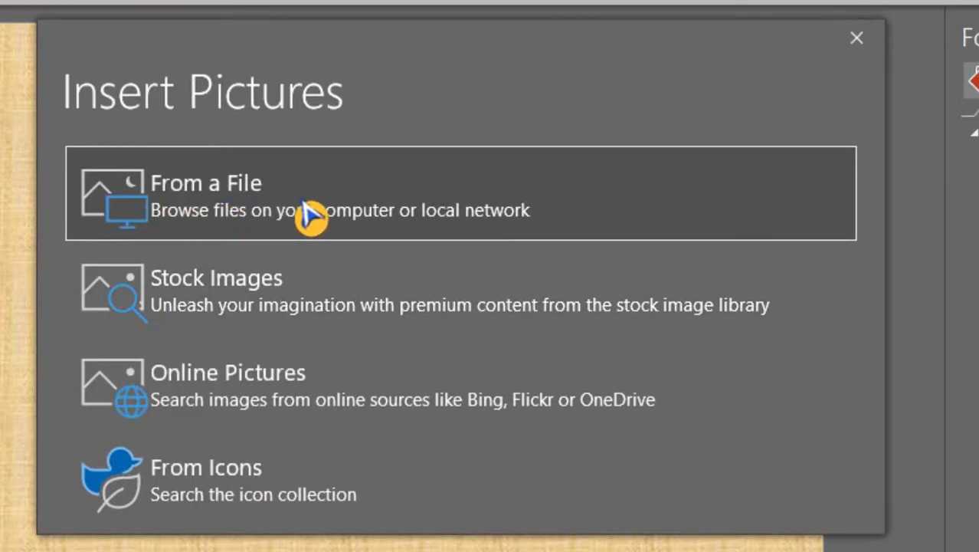
pyautogui.click(256, 212)
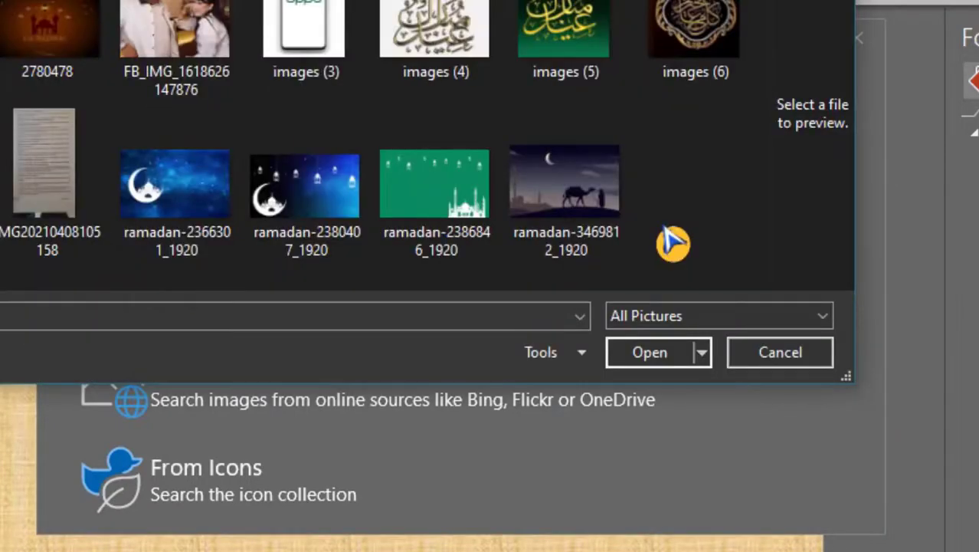
pyautogui.click(582, 207)
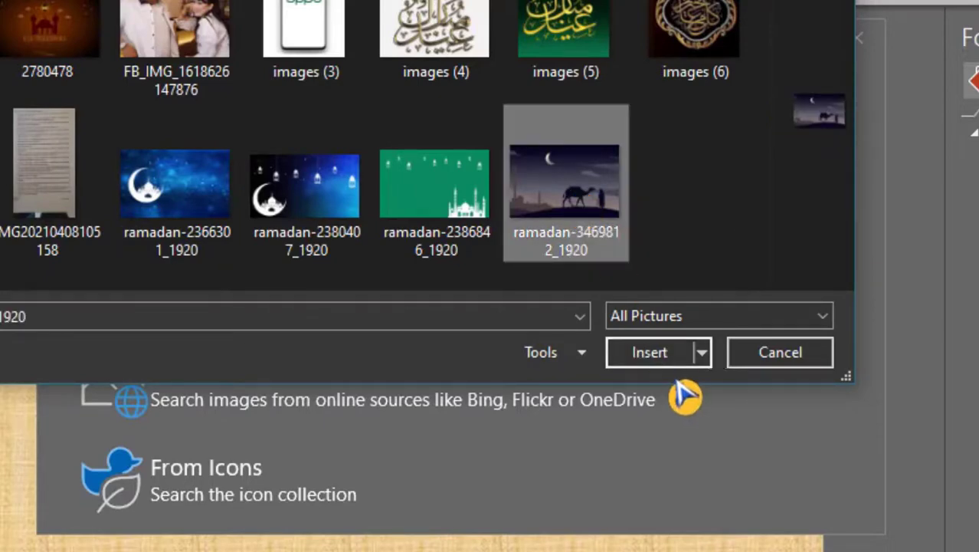
pyautogui.click(651, 354)
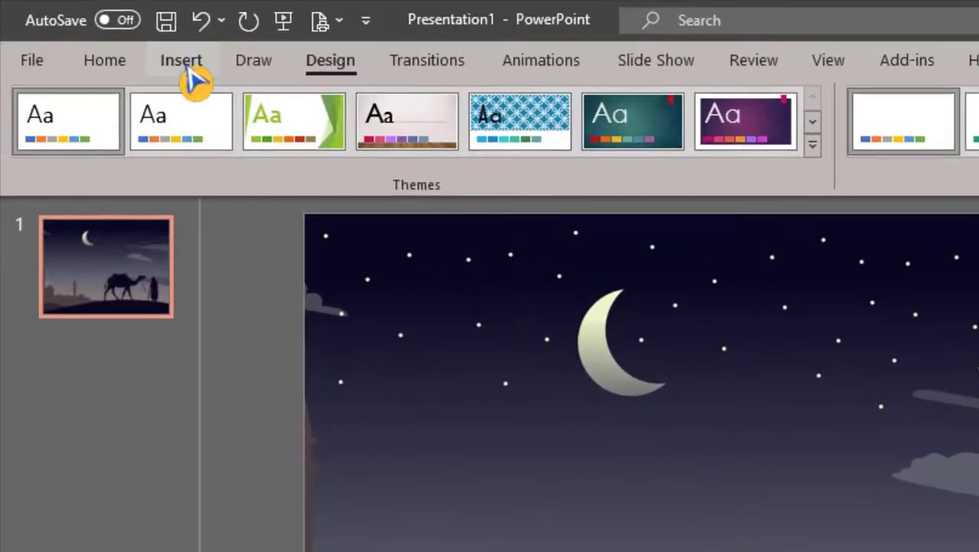
# Insert a first-style WordArt box and type 'Selamat Idul Fitri' into it.
pyautogui.click(184, 63)
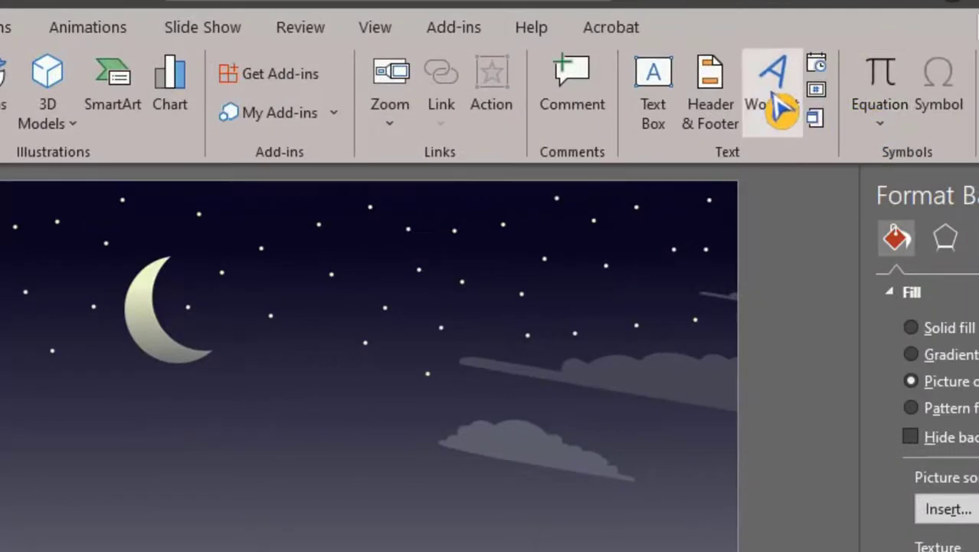
pyautogui.click(774, 97)
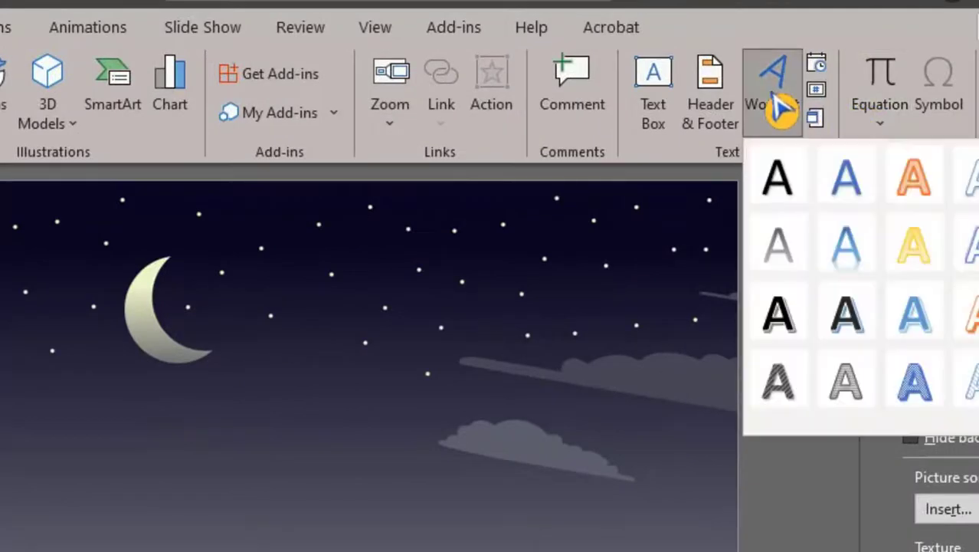
pyautogui.click(782, 188)
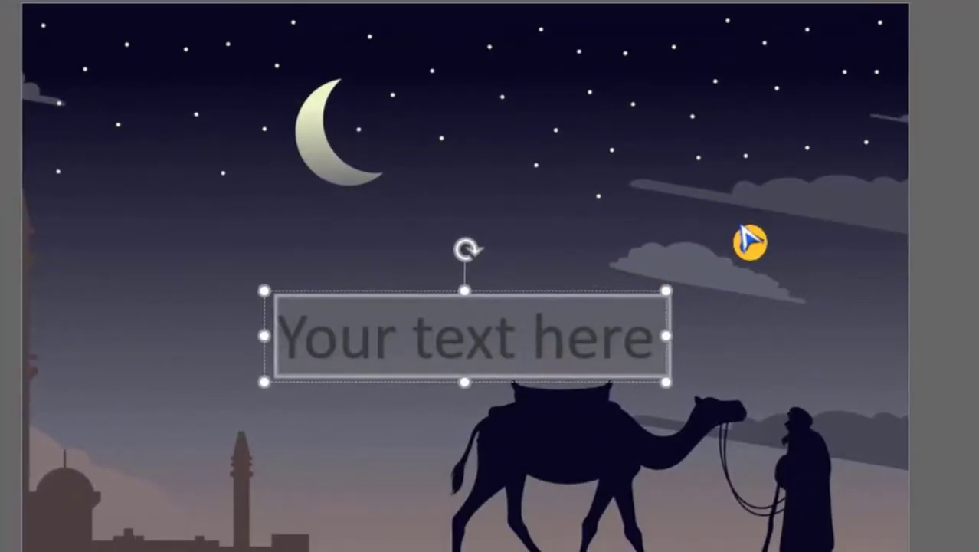
pyautogui.write('SS')
pyautogui.press('BackSpace')
pyautogui.press('BackSpace')
pyautogui.write('Se')
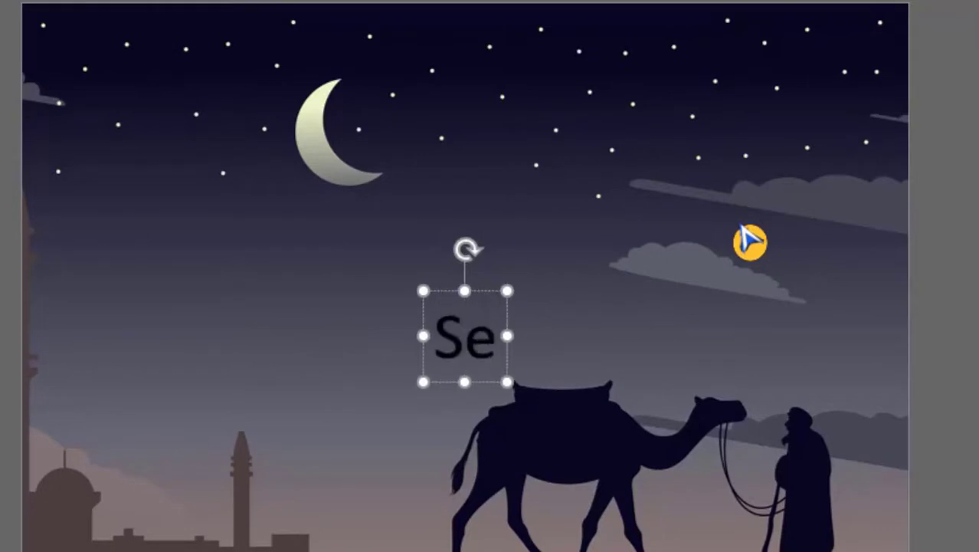
pyautogui.write('lamat Idul ')
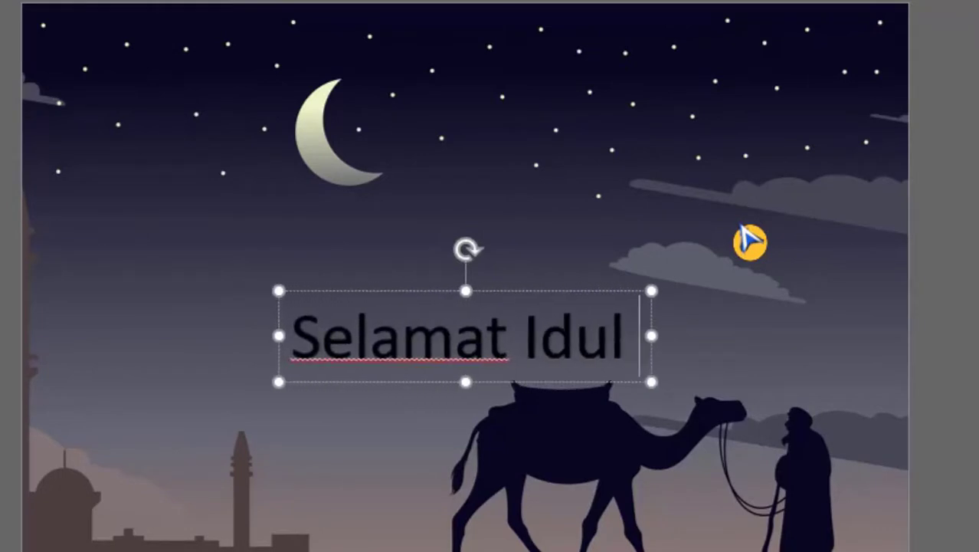
pyautogui.write('Fitri')
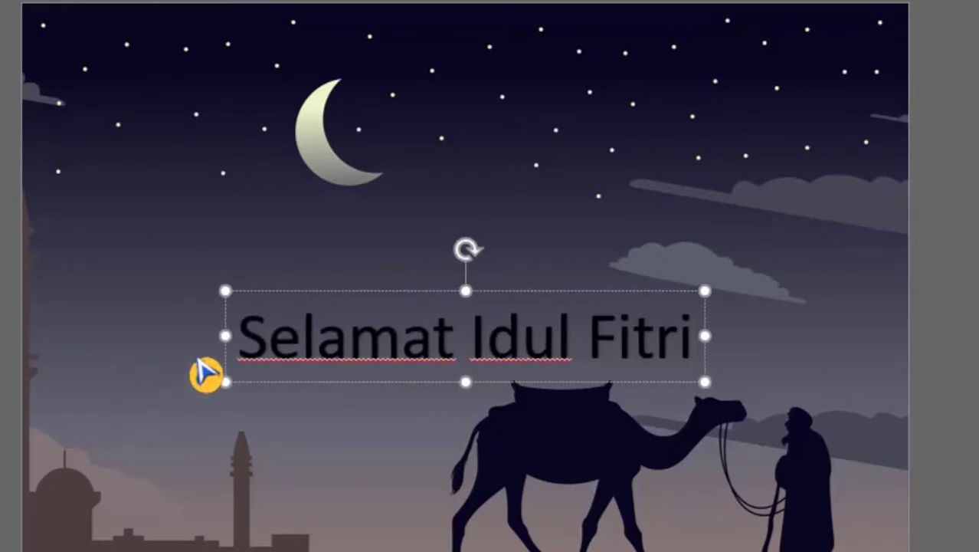
# Change the Selamat Idul Fitri text to the XXII ARABIAN-ONENIGHTSTAND font.
pyautogui.moveTo(258, 337); pyautogui.dragTo(609, 347)
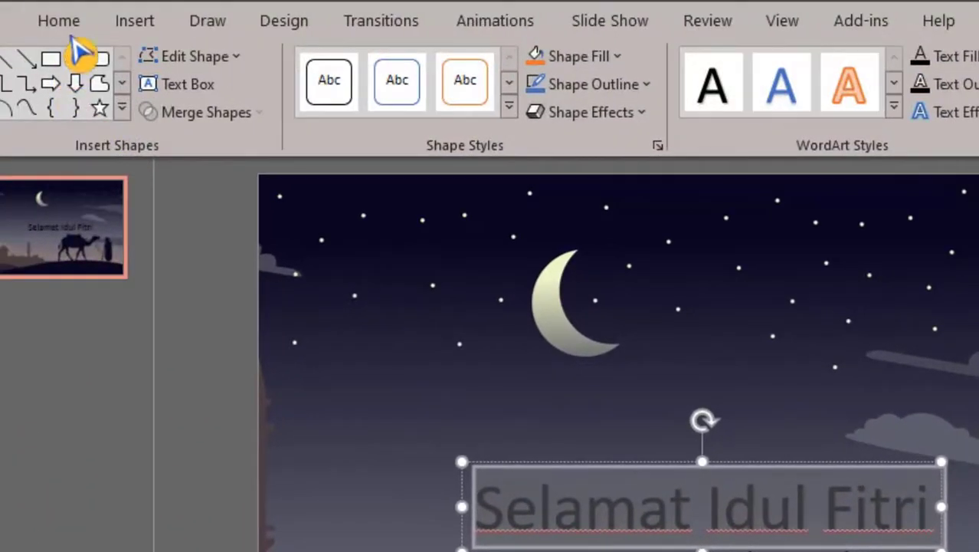
pyautogui.click(76, 31)
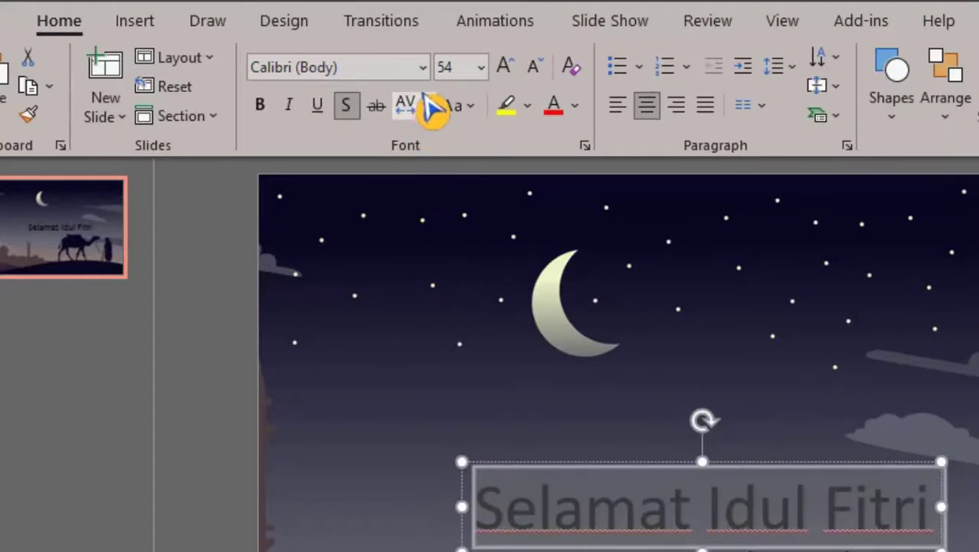
pyautogui.click(422, 67)
pyautogui.scroll(-20, 391, 379)
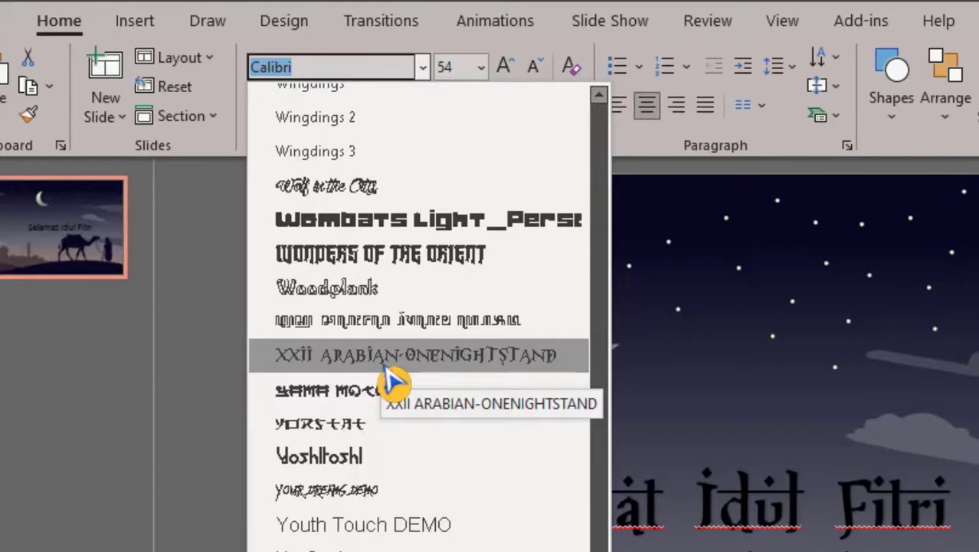
pyautogui.click(388, 370)
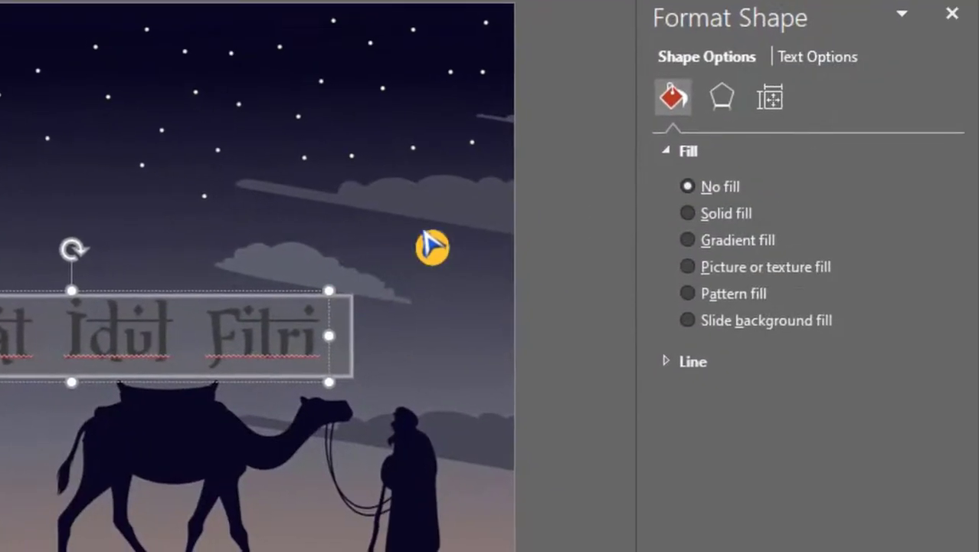
# Give the title text a gradient fill trimmed down to two gradient stops.
pyautogui.click(825, 63)
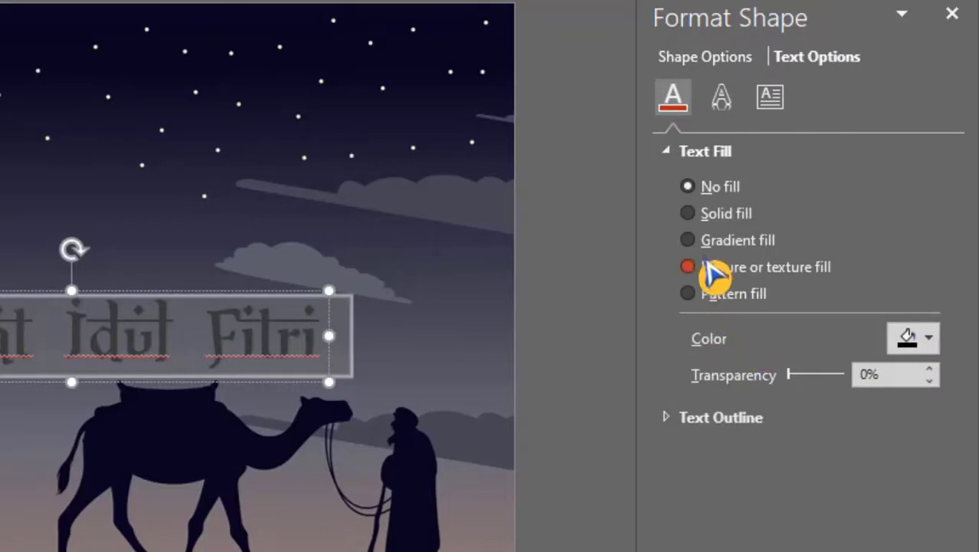
pyautogui.click(689, 242)
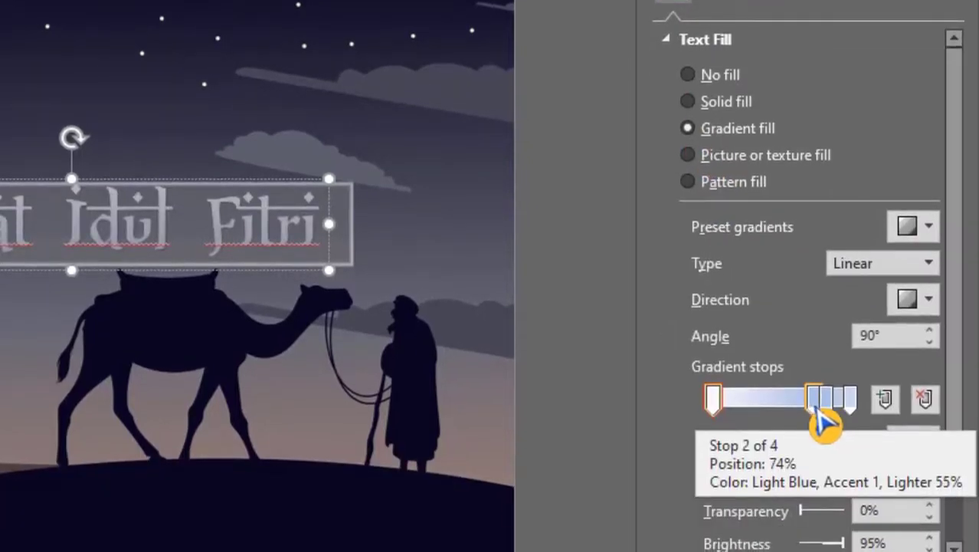
pyautogui.click(814, 404)
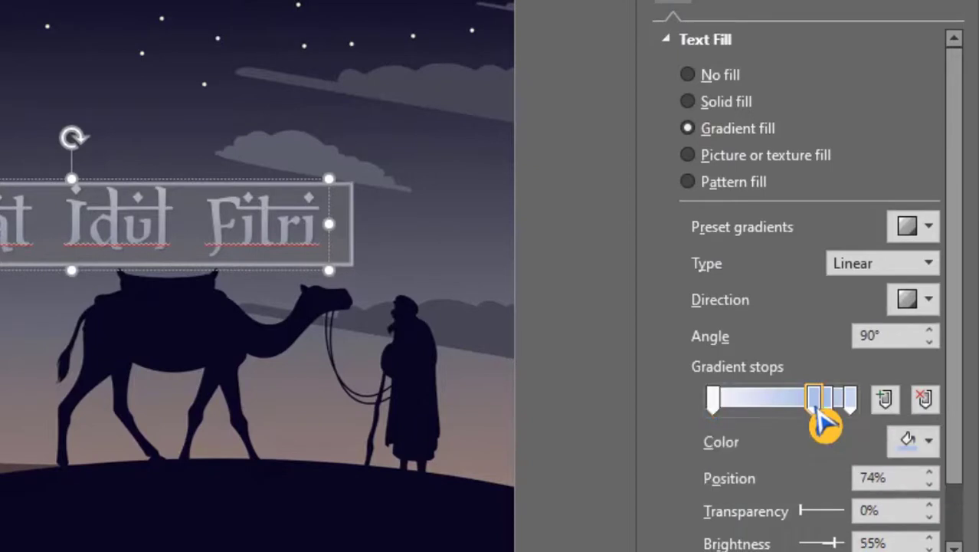
pyautogui.click(936, 406)
pyautogui.click(935, 406)
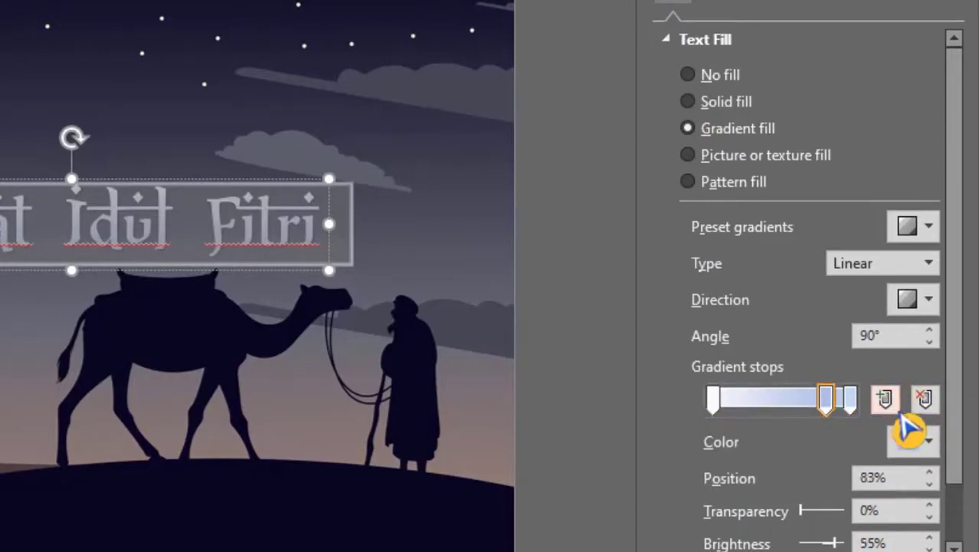
pyautogui.click(928, 400)
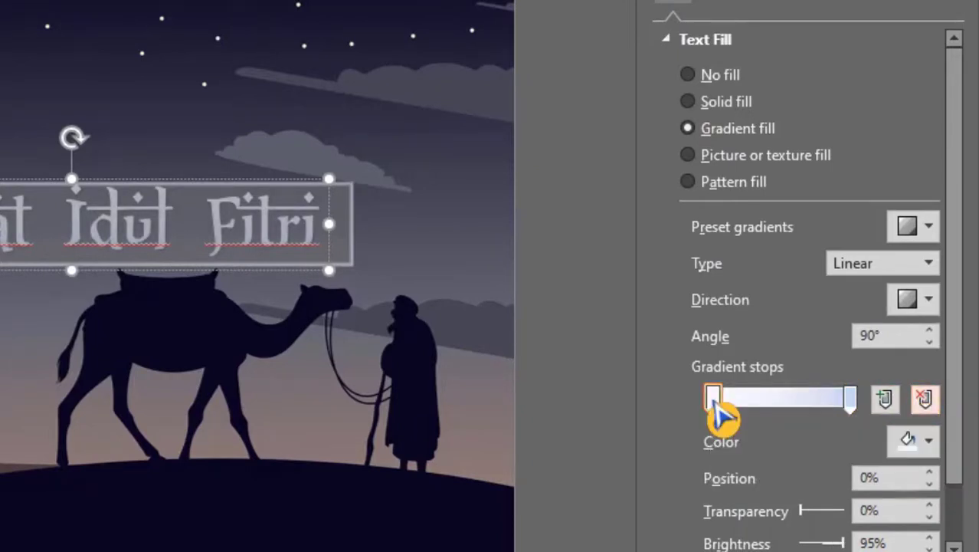
# Colour the gradient stops yellow and dark green, and move the title near the top.
pyautogui.click(930, 442)
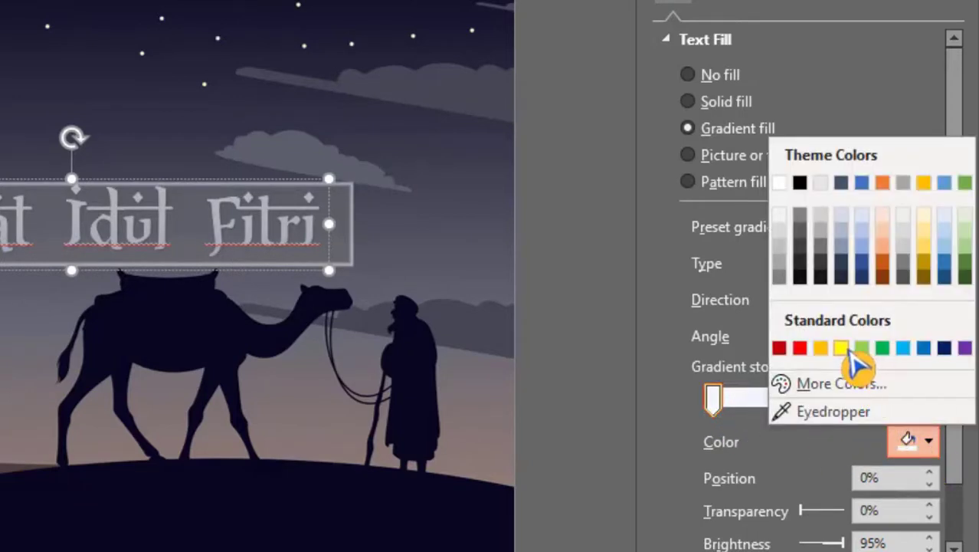
pyautogui.click(847, 352)
pyautogui.click(855, 405)
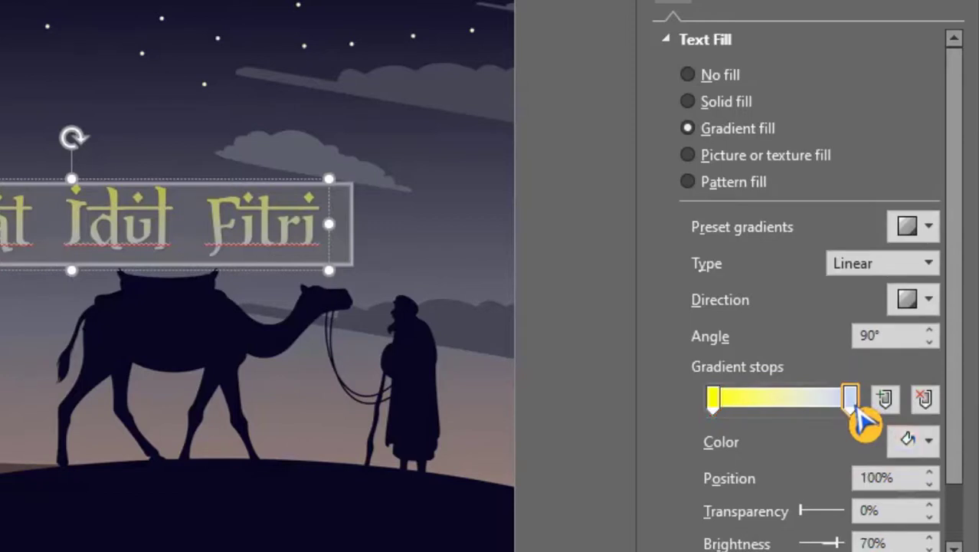
pyautogui.click(930, 444)
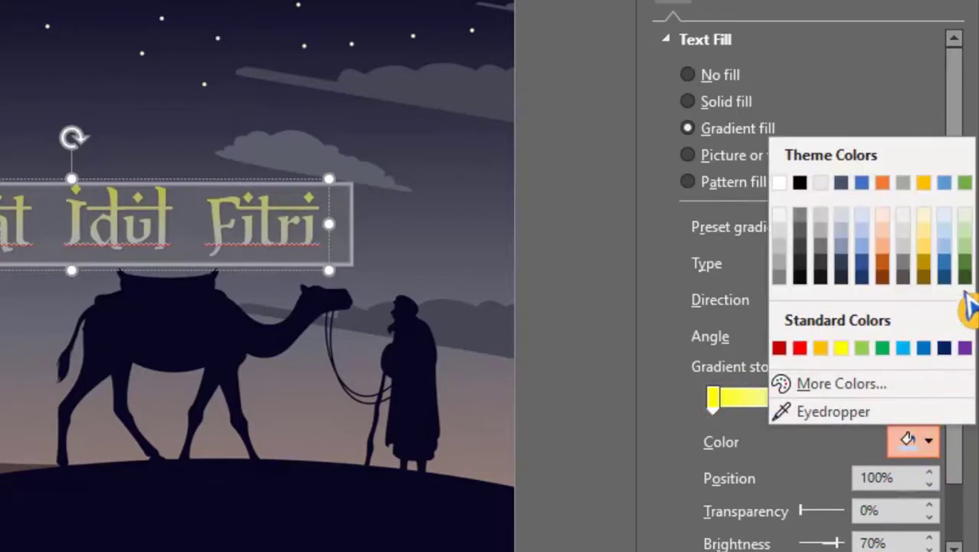
pyautogui.click(968, 264)
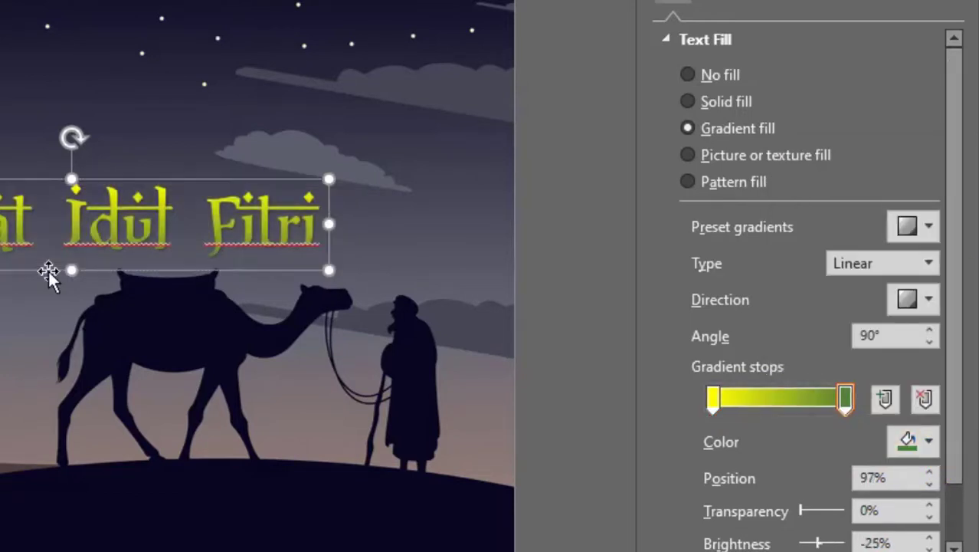
pyautogui.moveTo(48, 271)
pyautogui.mouseDown()
pyautogui.moveTo(404, 282)
pyautogui.moveTo(478, 161)
pyautogui.mouseUp()
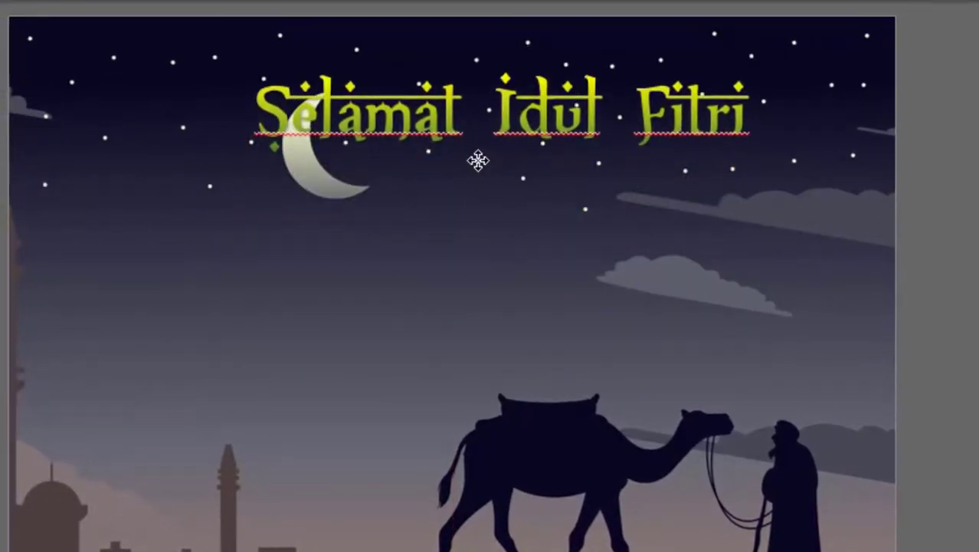
# Centre the title and place a duplicate below it reading '1442 Hijriah'.
pyautogui.moveTo(477, 160)
pyautogui.mouseDown()
pyautogui.moveTo(436, 168)
pyautogui.moveTo(448, 168)
pyautogui.mouseUp()
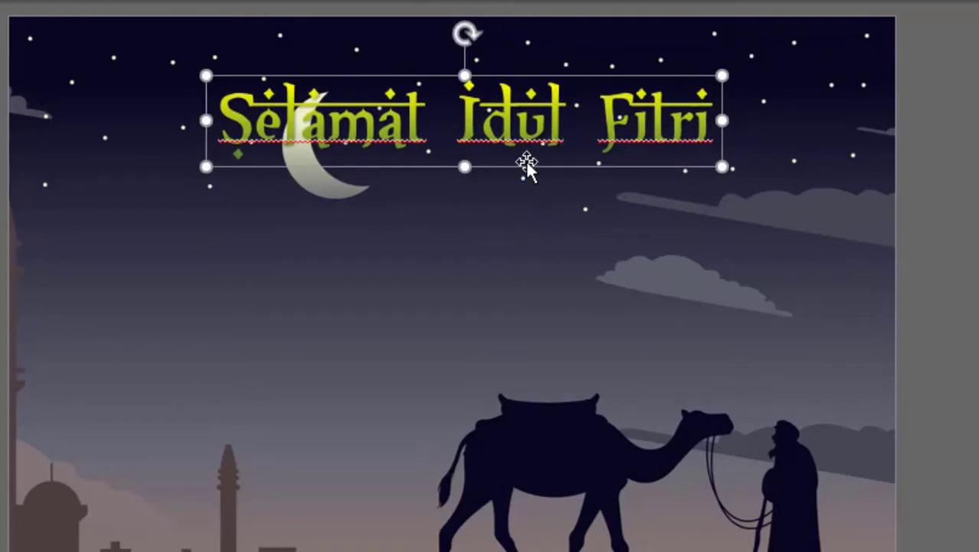
pyautogui.hotkey('ctrl', 'd')
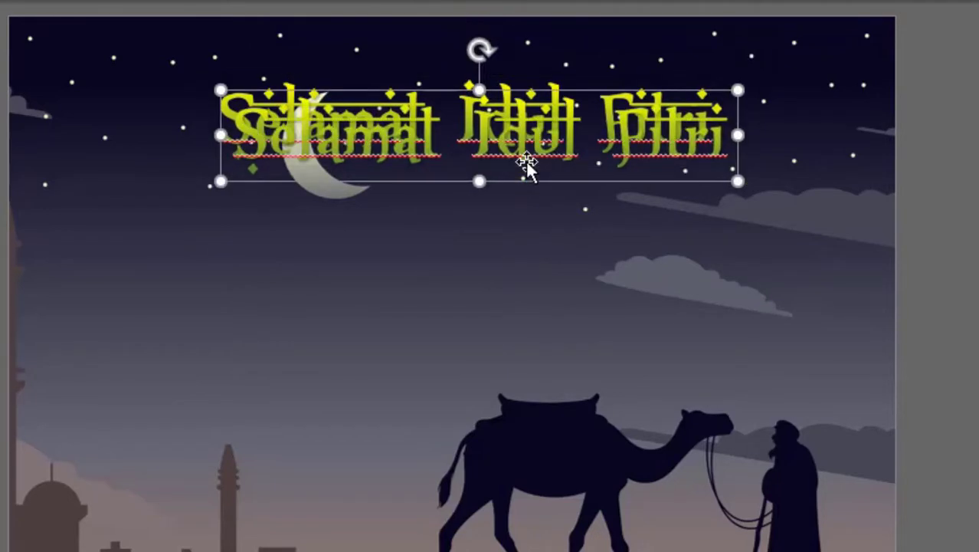
pyautogui.moveTo(526, 162); pyautogui.dragTo(524, 223)
pyautogui.moveTo(241, 191); pyautogui.dragTo(580, 220)
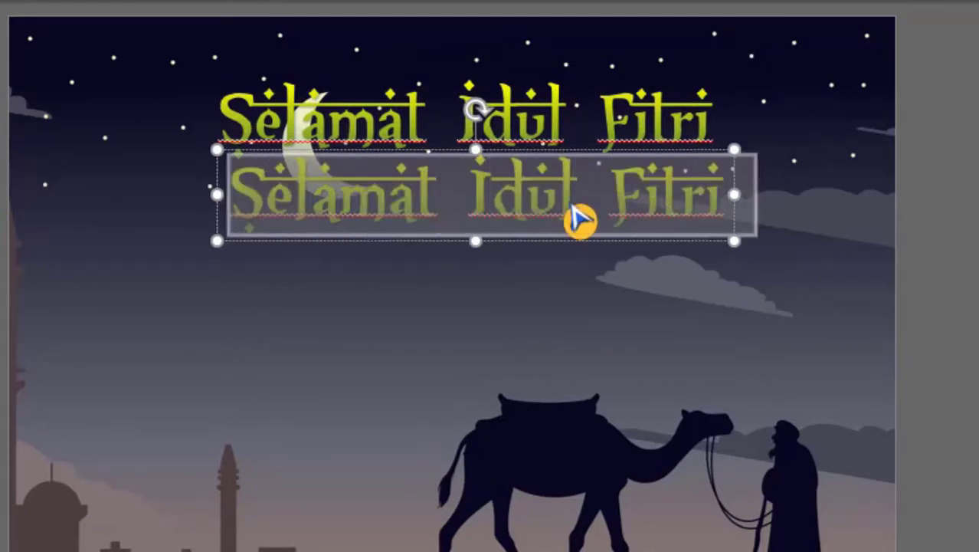
pyautogui.write('1442 ')
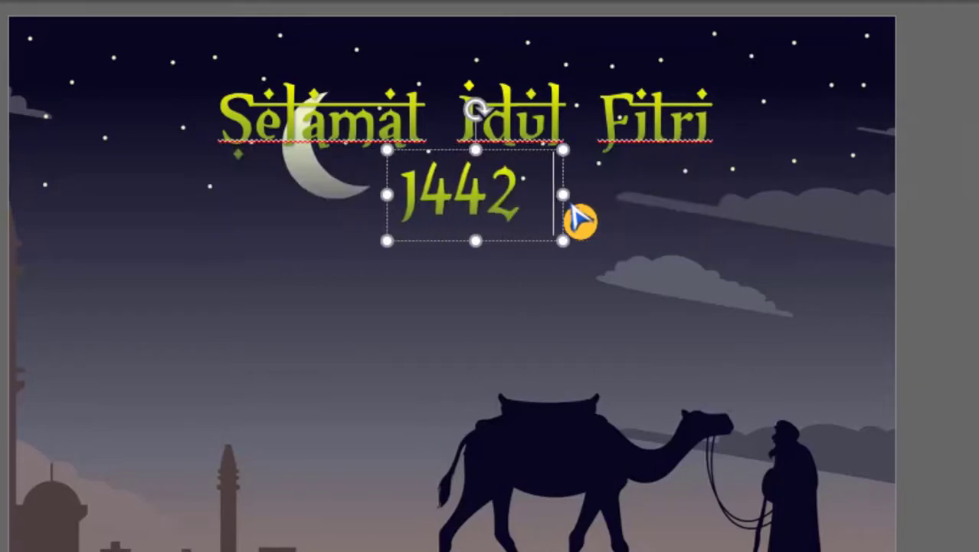
pyautogui.write('Hijriah')
# Set the 1442 Hijriah line to font size 28.
pyautogui.moveTo(303, 195); pyautogui.dragTo(619, 249)
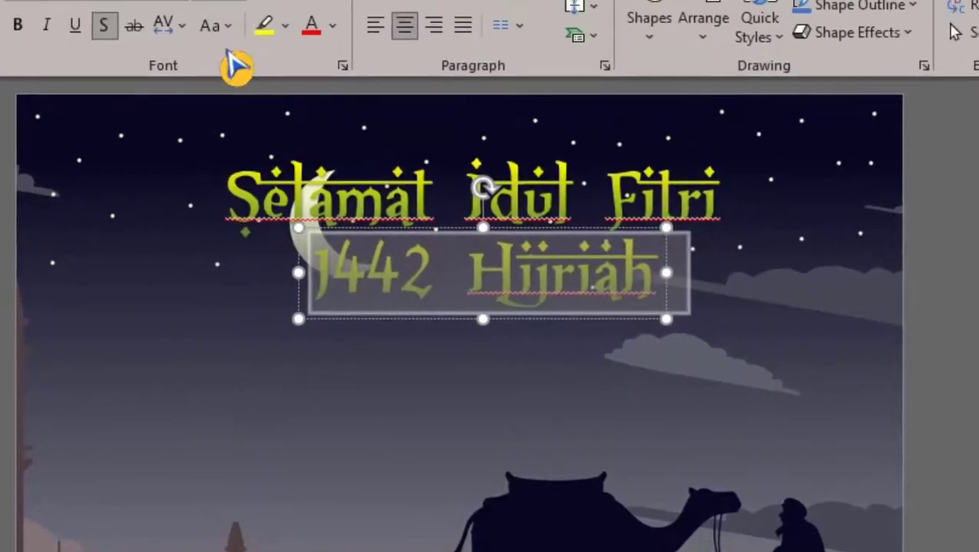
pyautogui.click(244, 48)
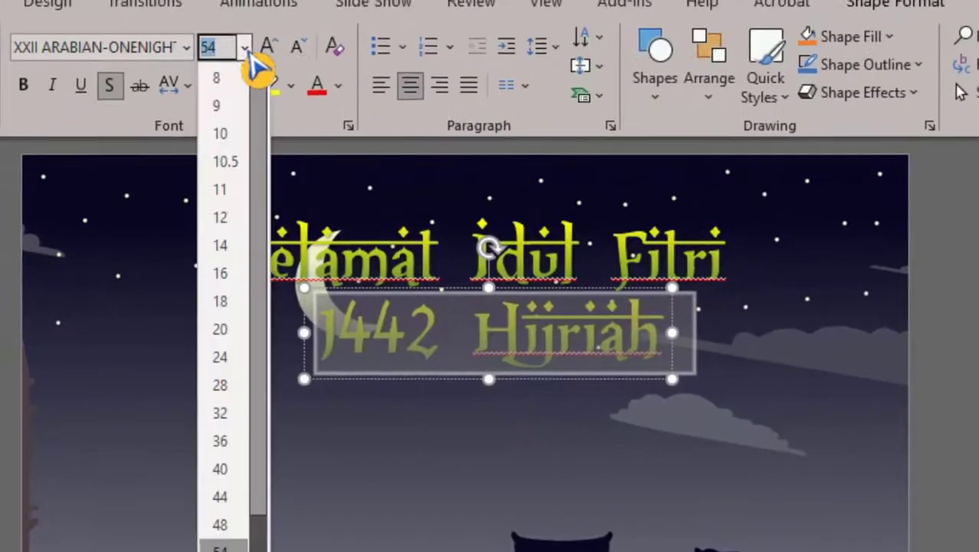
pyautogui.click(223, 384)
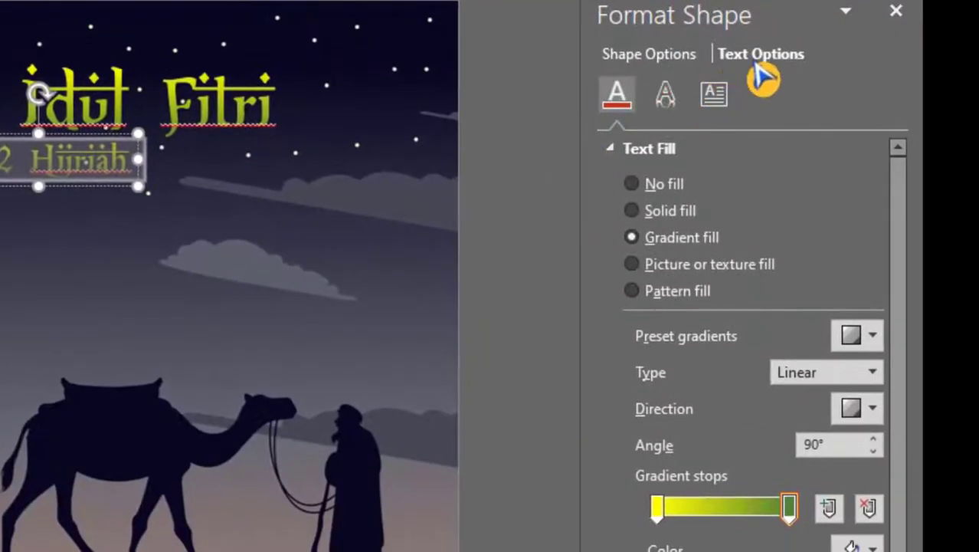
# Switch the 1442 Hijriah text to a solid Yellow fill from Standard Colors.
pyautogui.click(632, 211)
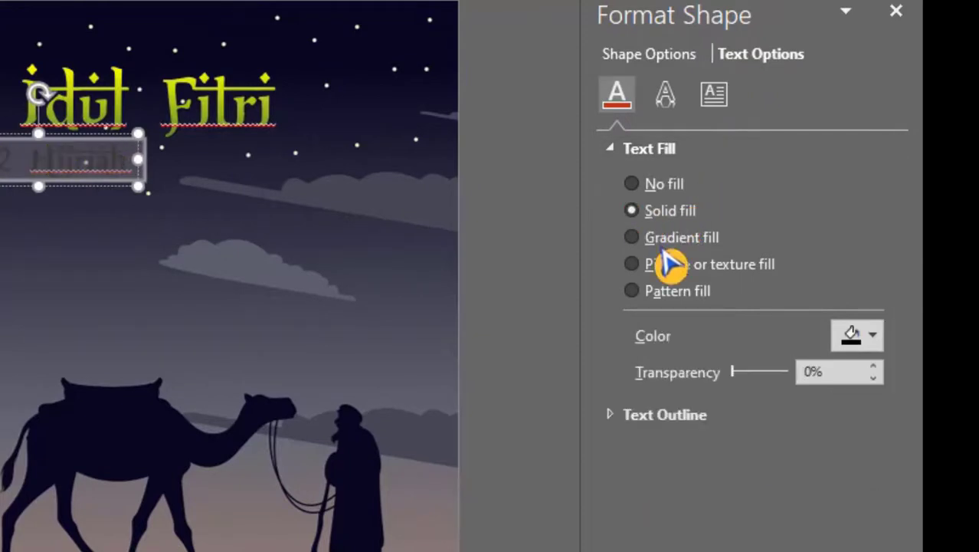
pyautogui.click(873, 336)
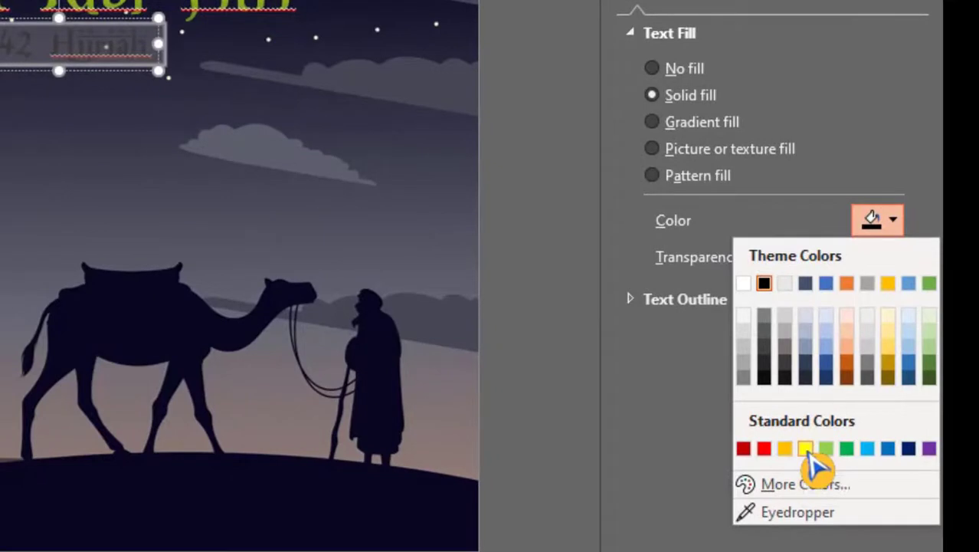
pyautogui.click(807, 449)
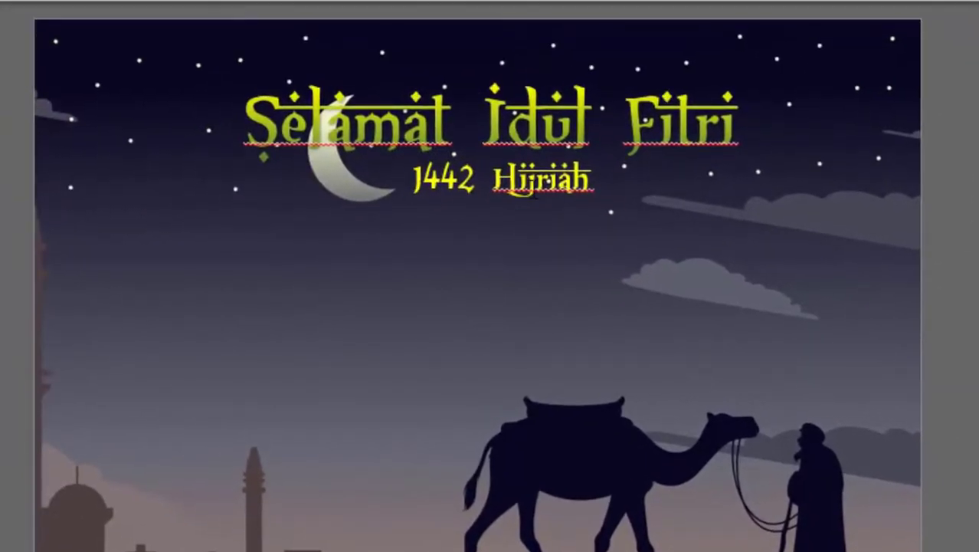
pyautogui.click(538, 201)
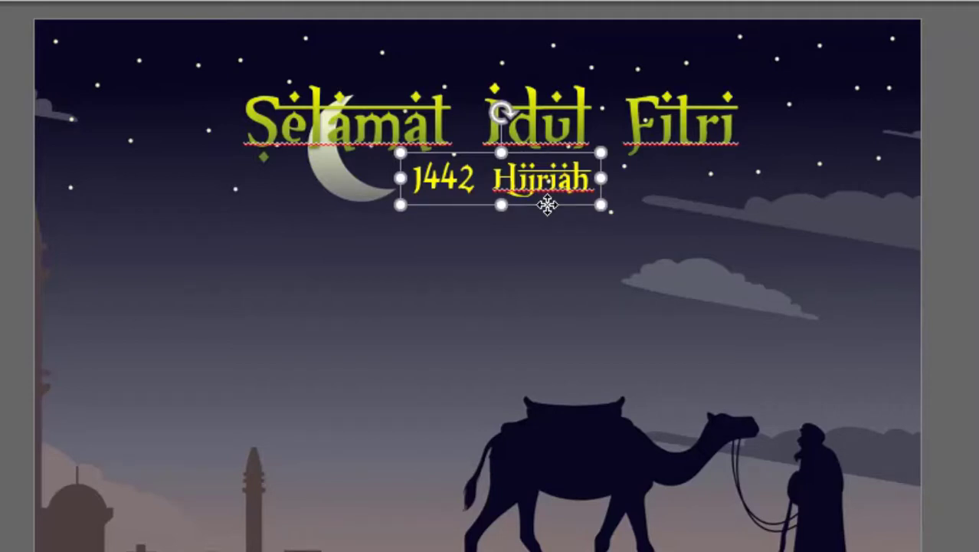
# Copy the 1442 Hijriah line down over the camel, retype it as 'Mohon Maaf' and select it.
pyautogui.moveTo(547, 205)
pyautogui.mouseDown()
pyautogui.moveTo(502, 479)
pyautogui.moveTo(541, 473)
pyautogui.mouseUp()
pyautogui.moveTo(412, 452); pyautogui.dragTo(601, 452)
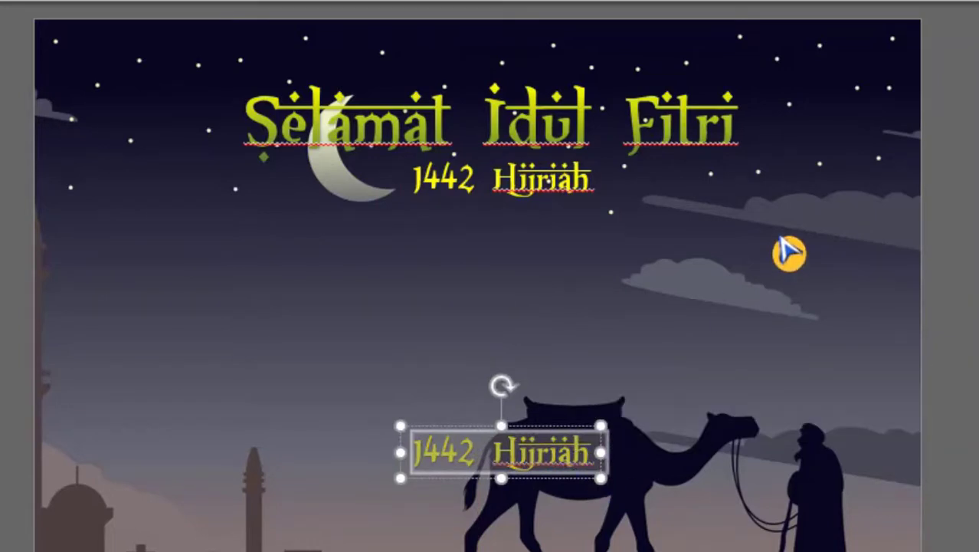
pyautogui.write('Mohon ')
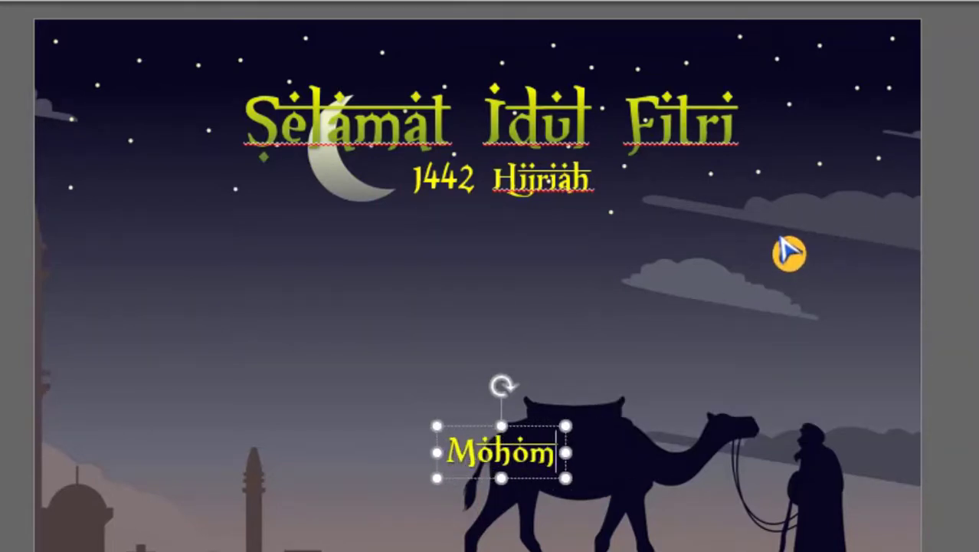
pyautogui.write('Maaf')
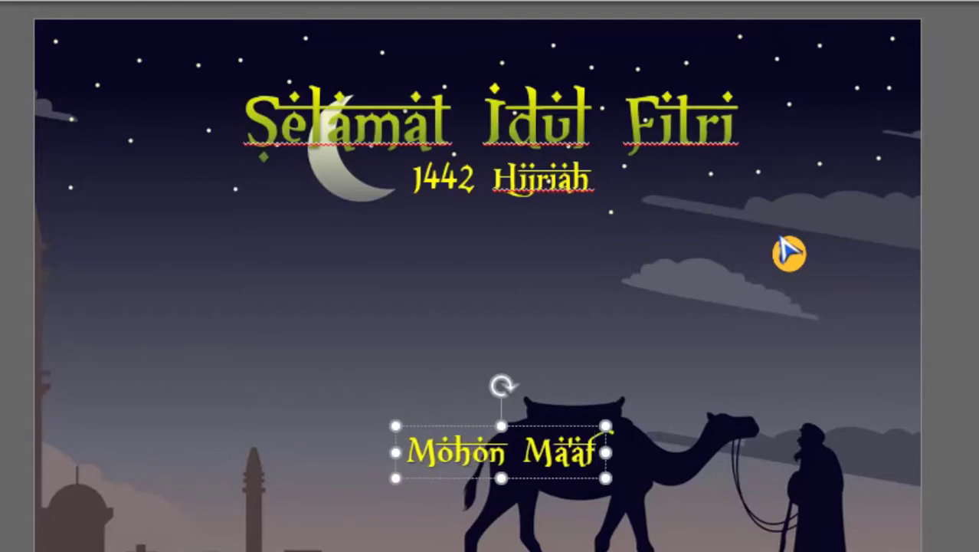
pyautogui.hotkey('ctrl', 'a')
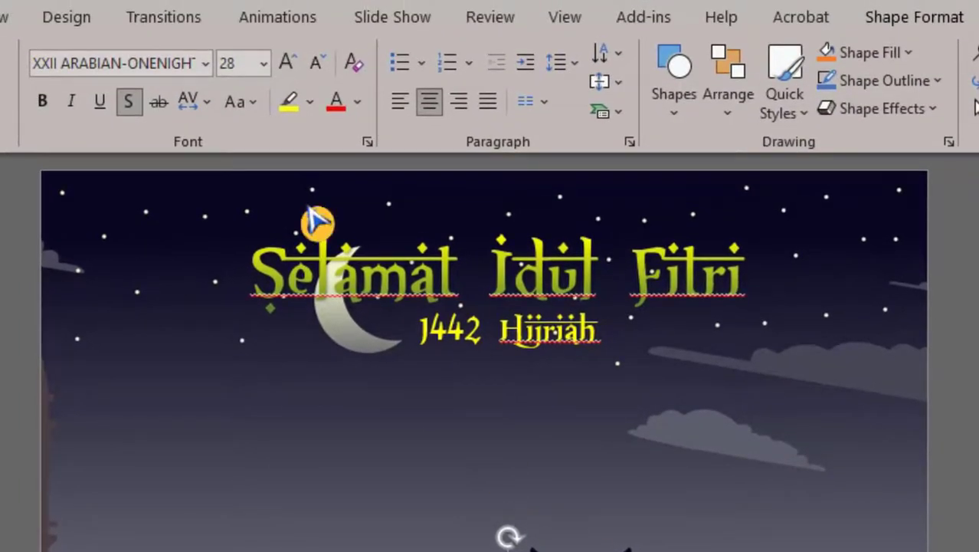
# Format the Mohon Maaf greeting in ArabDances at 66 pt.
pyautogui.click(206, 64)
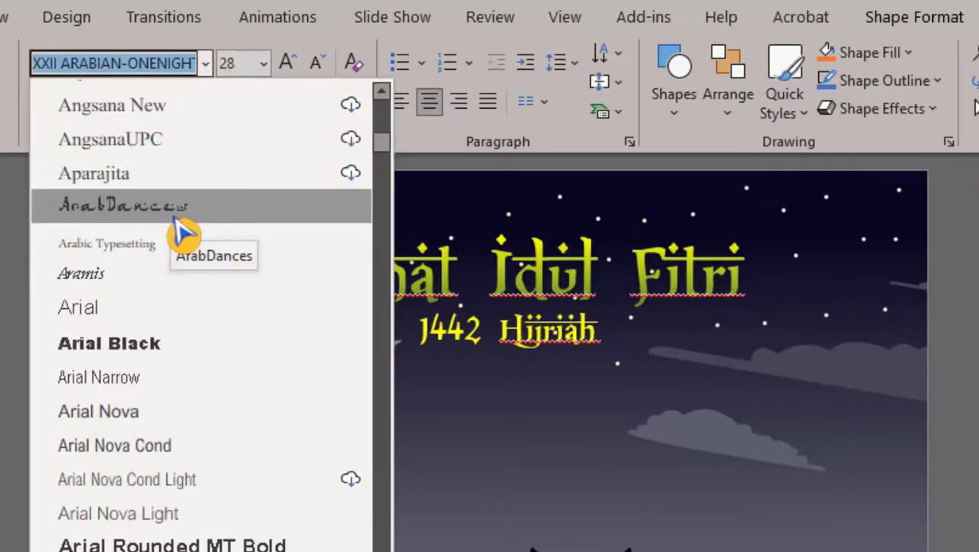
pyautogui.click(178, 219)
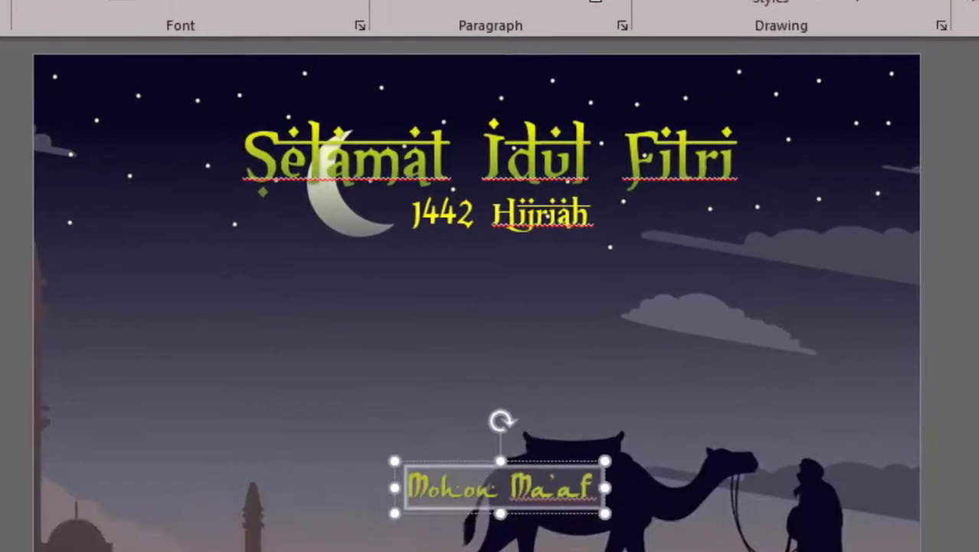
pyautogui.click(276, 2)
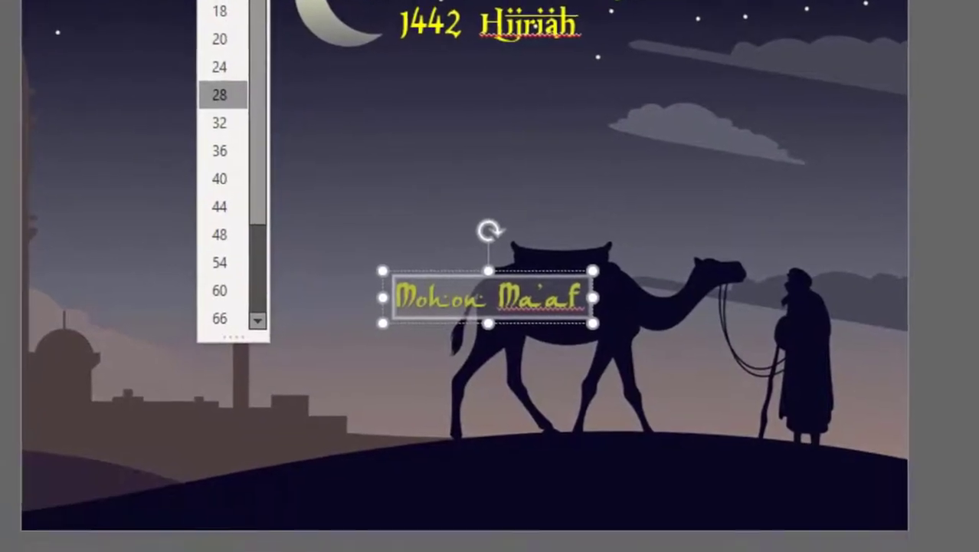
pyautogui.click(219, 316)
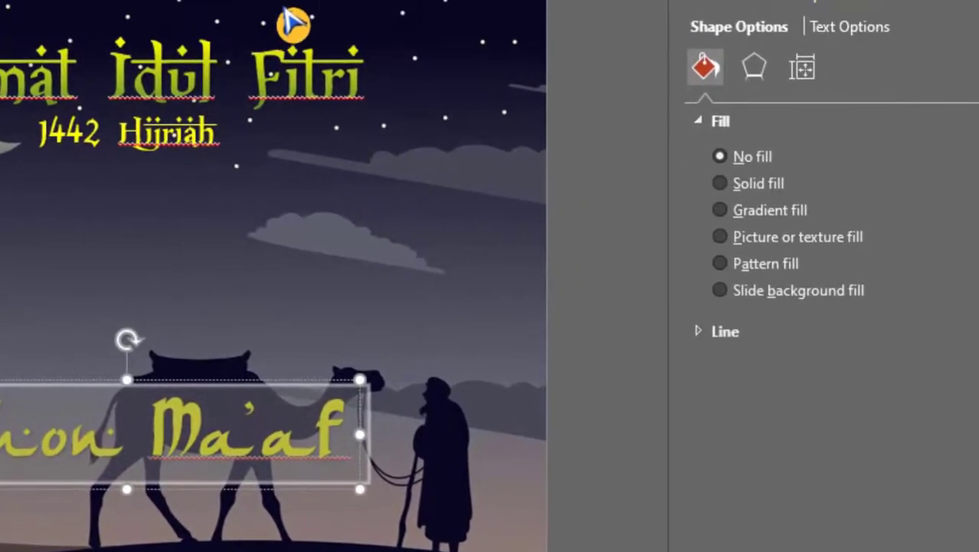
# Fill the Mohon Maaf text with the gold standard colour and duplicate its text box.
pyautogui.click(859, 40)
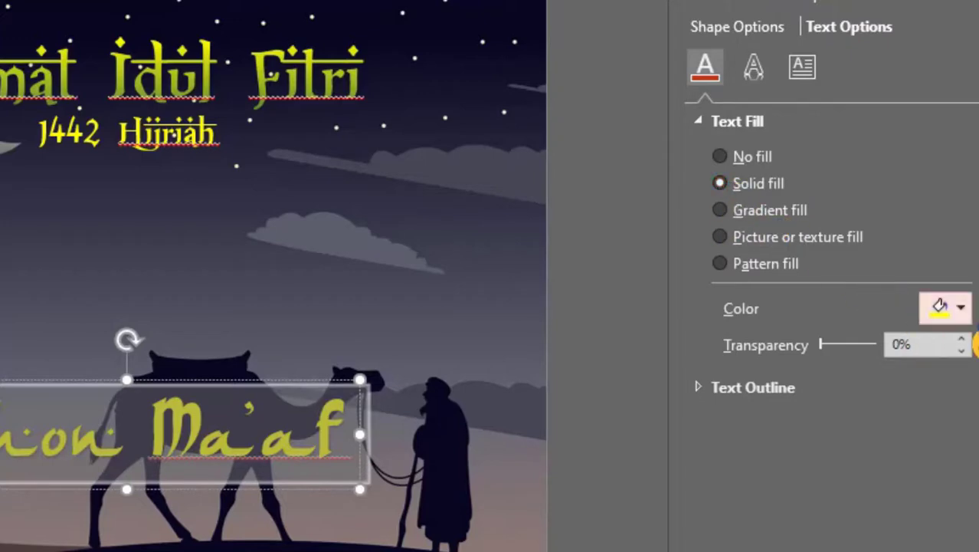
pyautogui.click(962, 311)
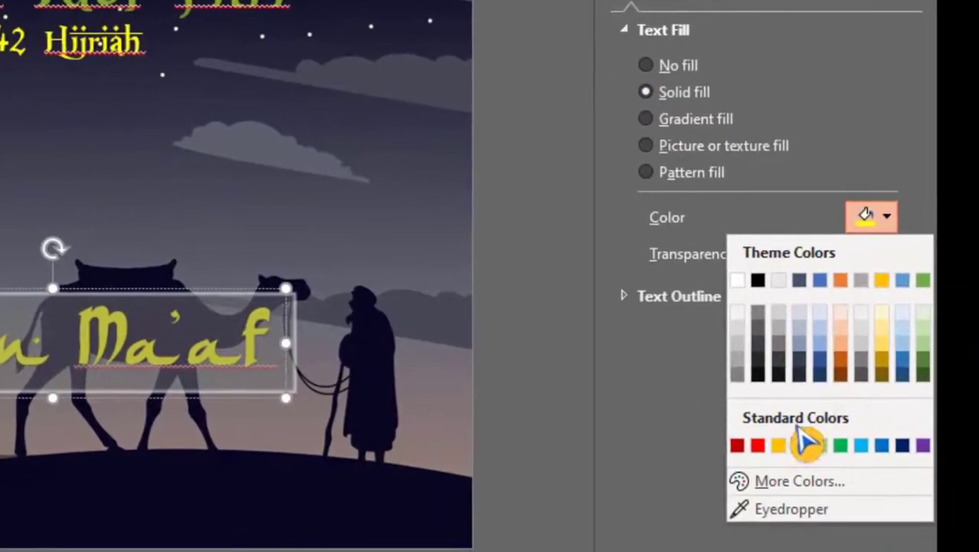
pyautogui.click(787, 448)
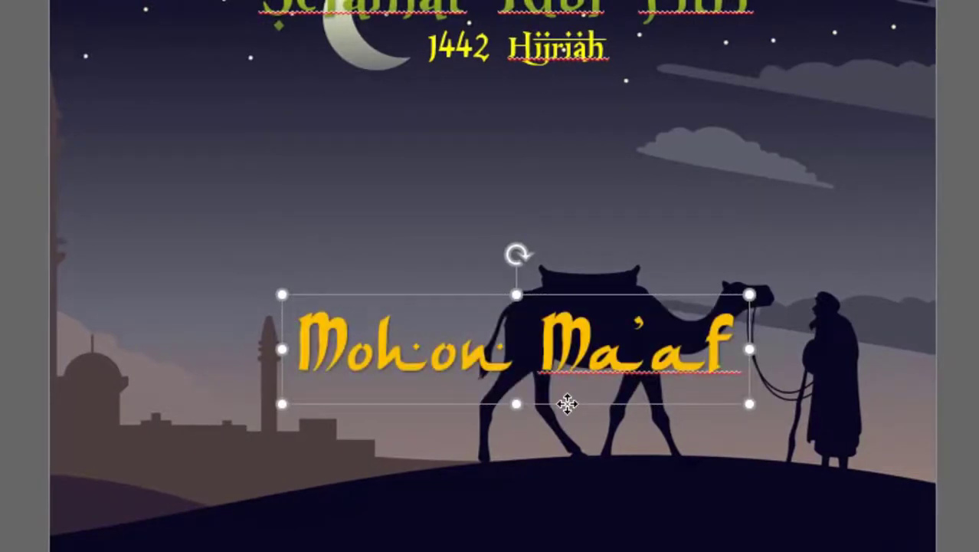
pyautogui.hotkey('ctrl', 'v')
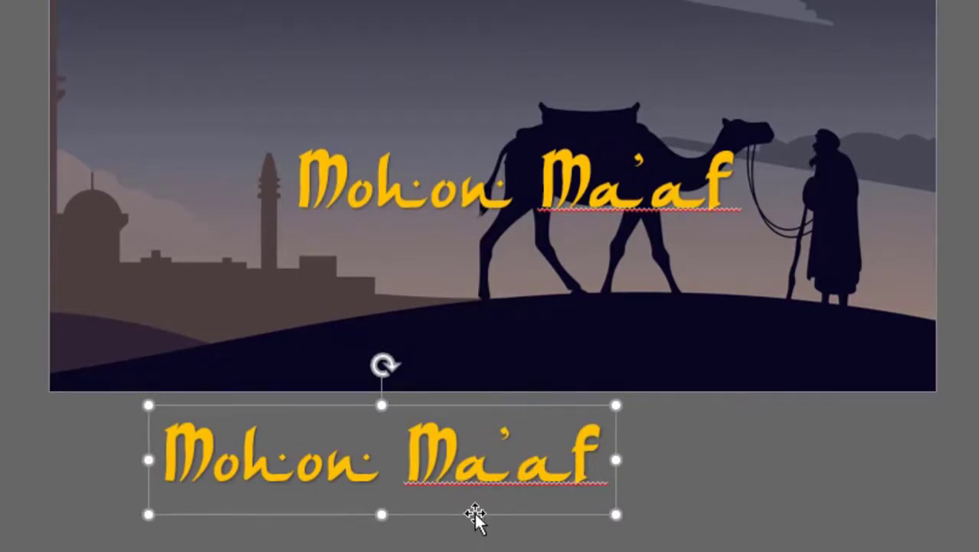
# Move the duplicate below the original and change its text to 'Lahir Dan Batin'.
pyautogui.moveTo(476, 515)
pyautogui.mouseDown()
pyautogui.moveTo(598, 337)
pyautogui.moveTo(610, 337)
pyautogui.mouseUp()
pyautogui.scroll(3, 304, 456)
pyautogui.moveTo(539, 440); pyautogui.dragTo(744, 445)
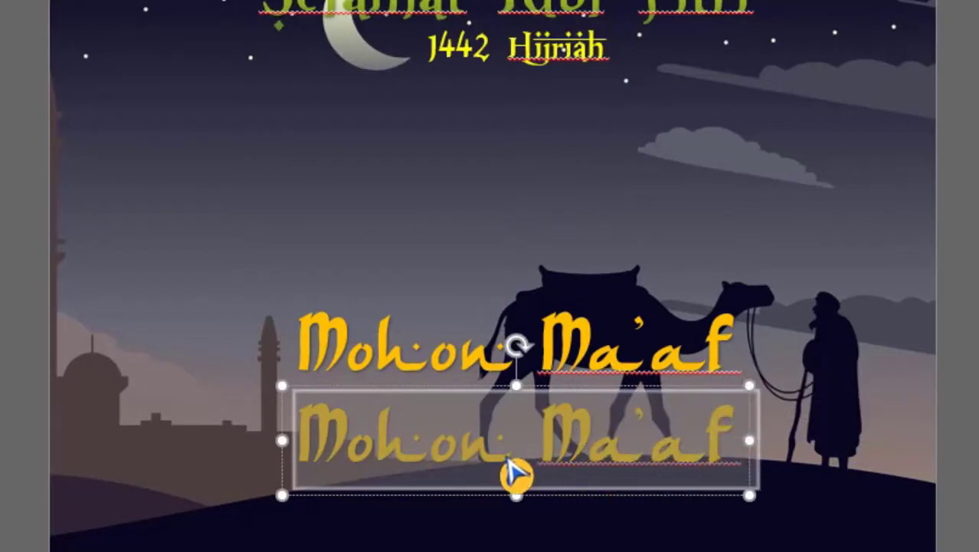
pyautogui.write('Lahi')
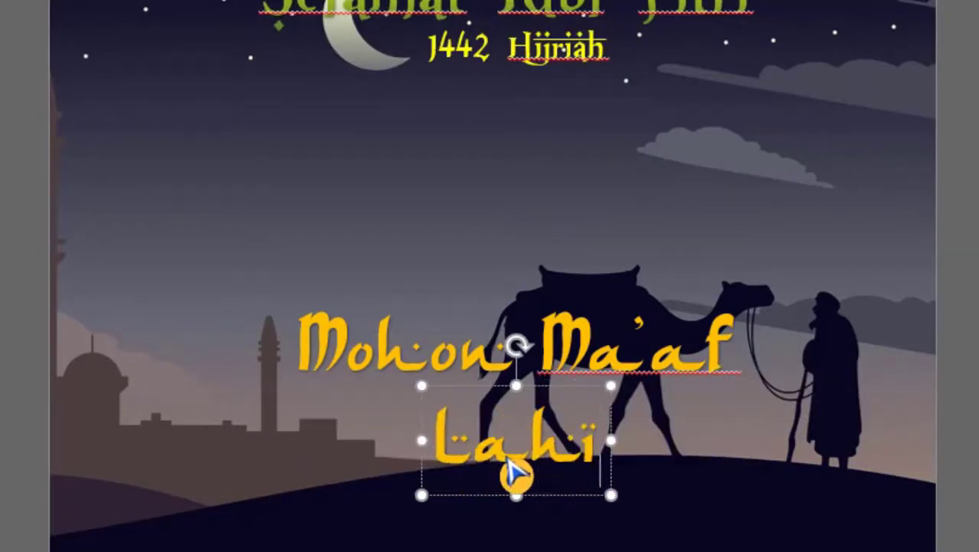
pyautogui.write('r Dan Batin')
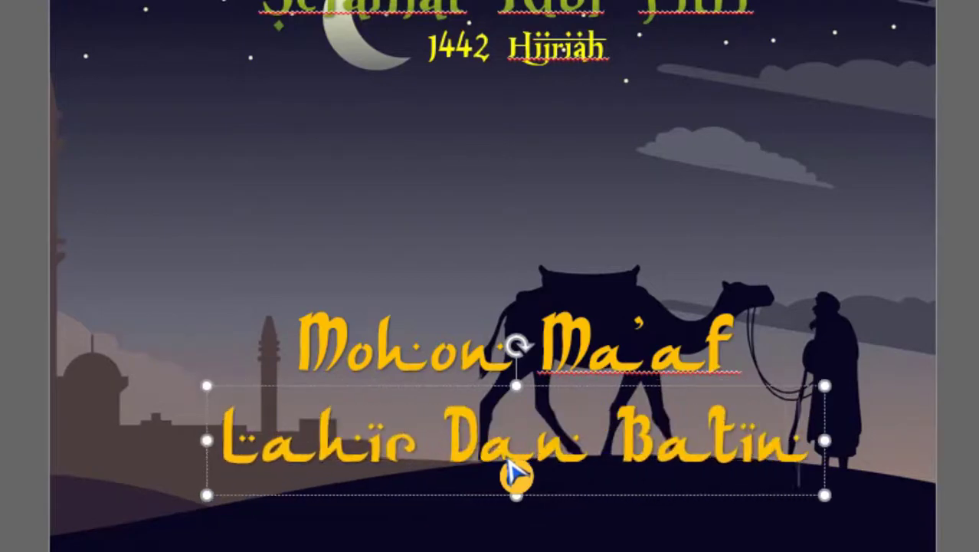
# Align Lahir Dan Batin and Mohon Maaf into a tight two-line stack.
pyautogui.moveTo(562, 501); pyautogui.dragTo(567, 478)
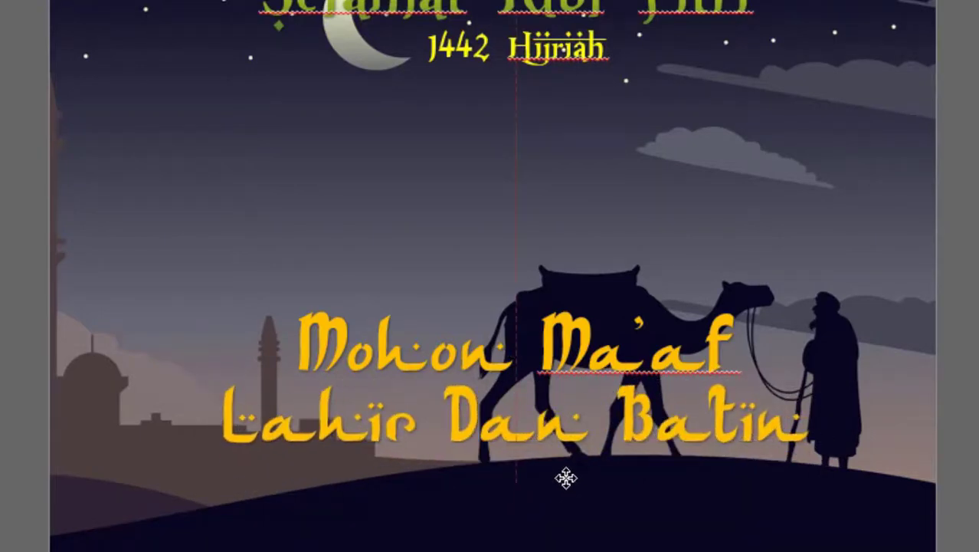
pyautogui.moveTo(567, 479); pyautogui.dragTo(565, 497)
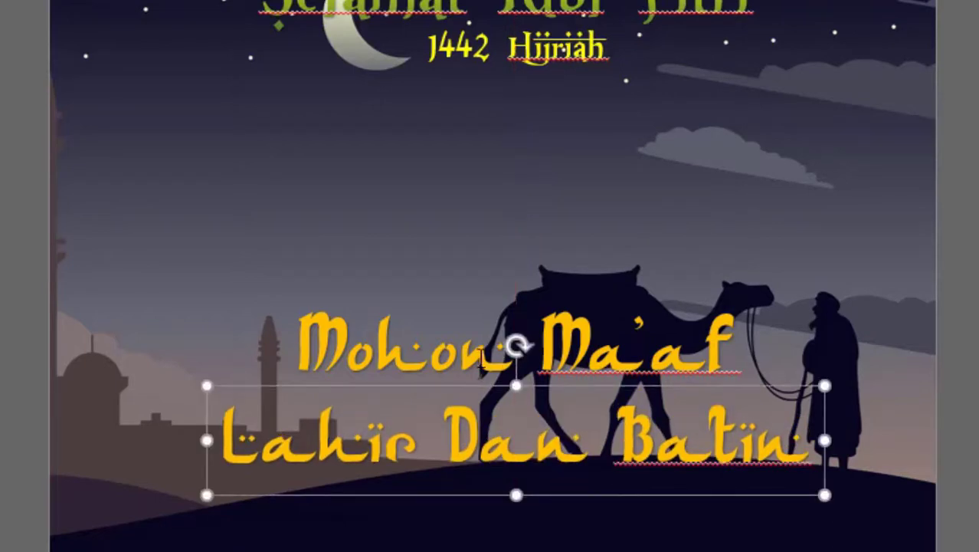
pyautogui.click(456, 349)
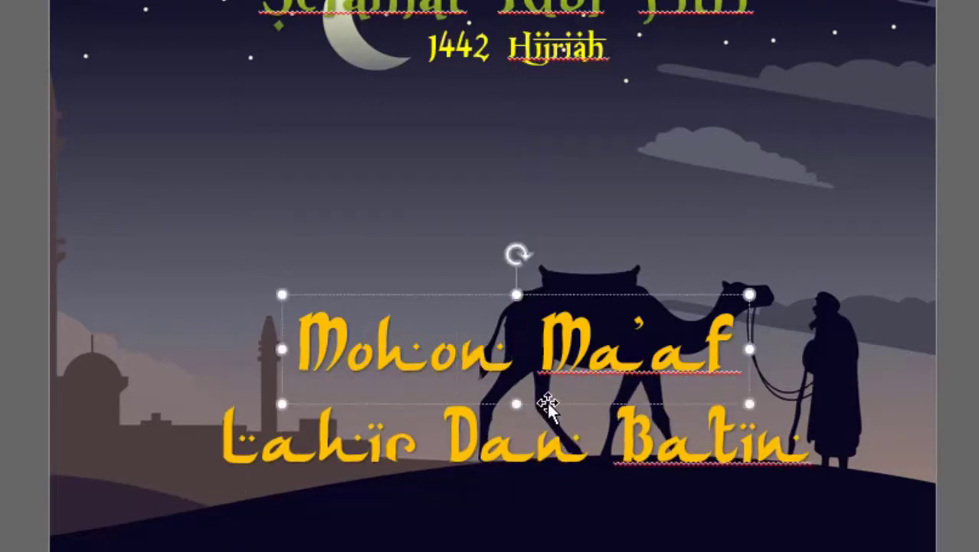
pyautogui.moveTo(547, 402); pyautogui.dragTo(547, 414)
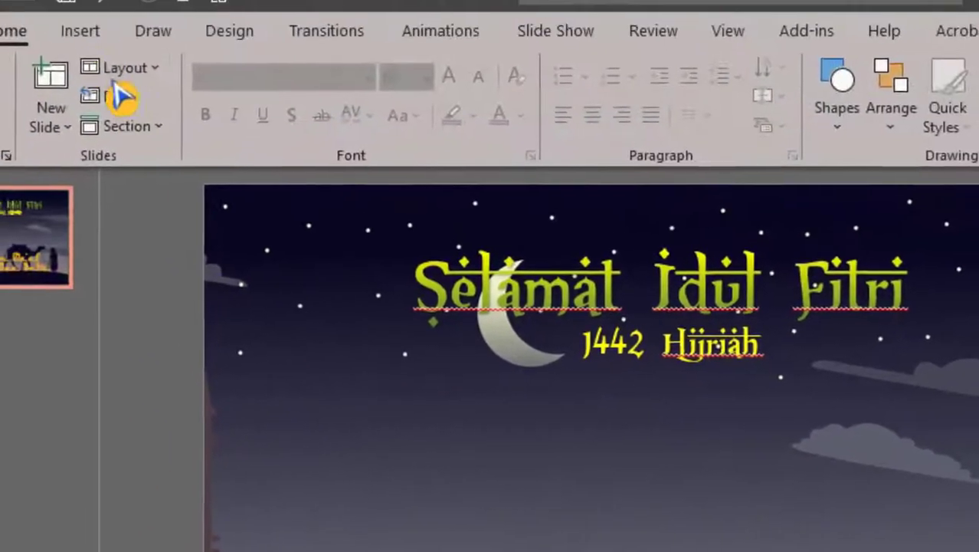
# Draw a blue oval and size it to a 9 cm by 9 cm circle.
pyautogui.click(95, 50)
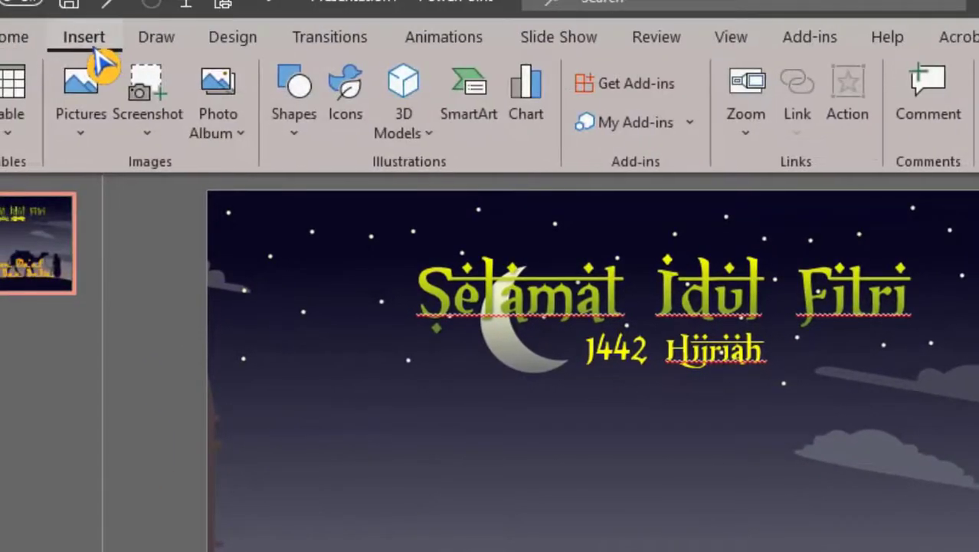
pyautogui.click(310, 115)
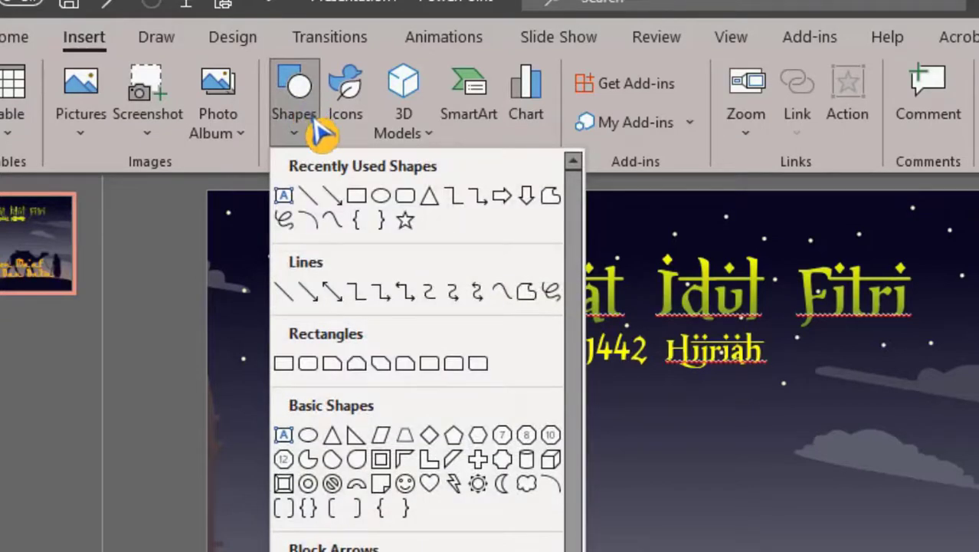
pyautogui.click(383, 197)
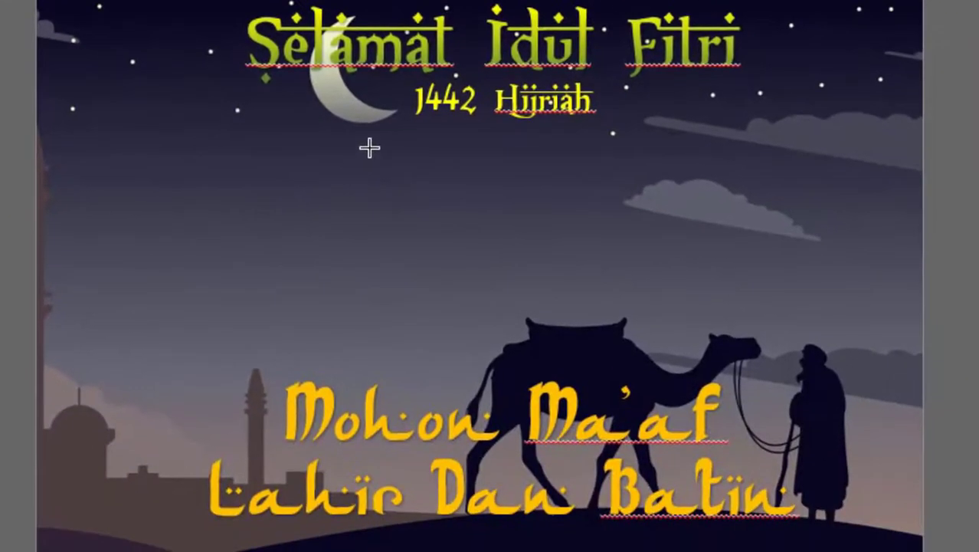
pyautogui.moveTo(370, 148); pyautogui.dragTo(676, 390)
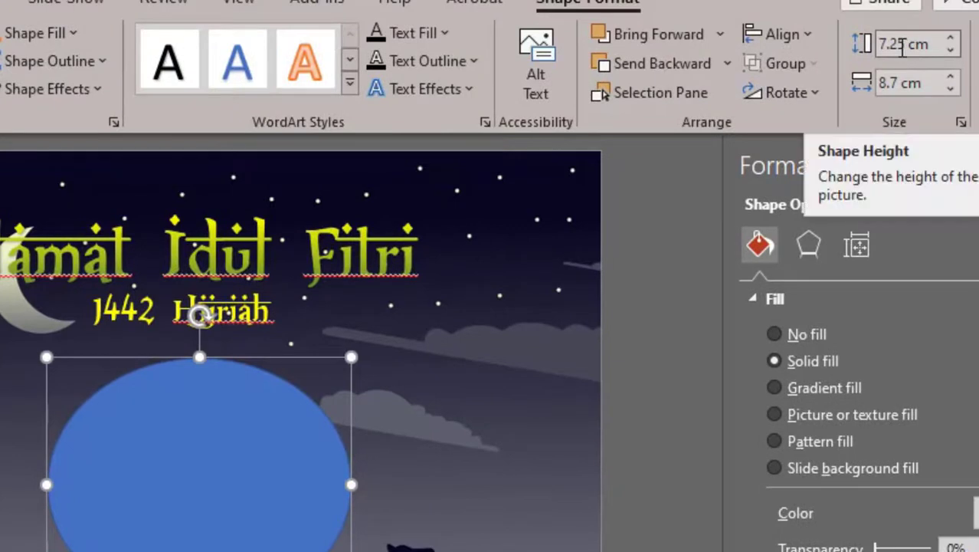
pyautogui.click(912, 47)
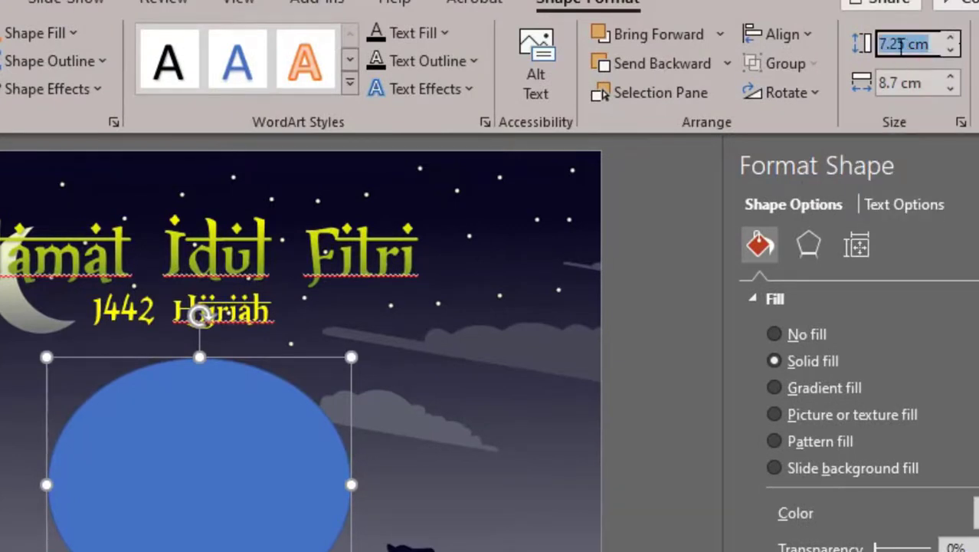
pyautogui.write('9')
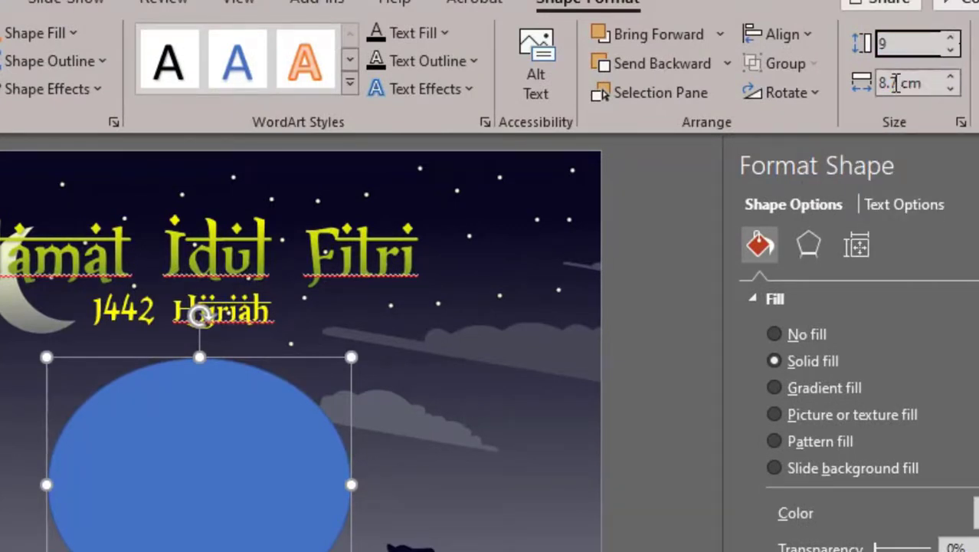
pyautogui.click(896, 83)
pyautogui.write('9')
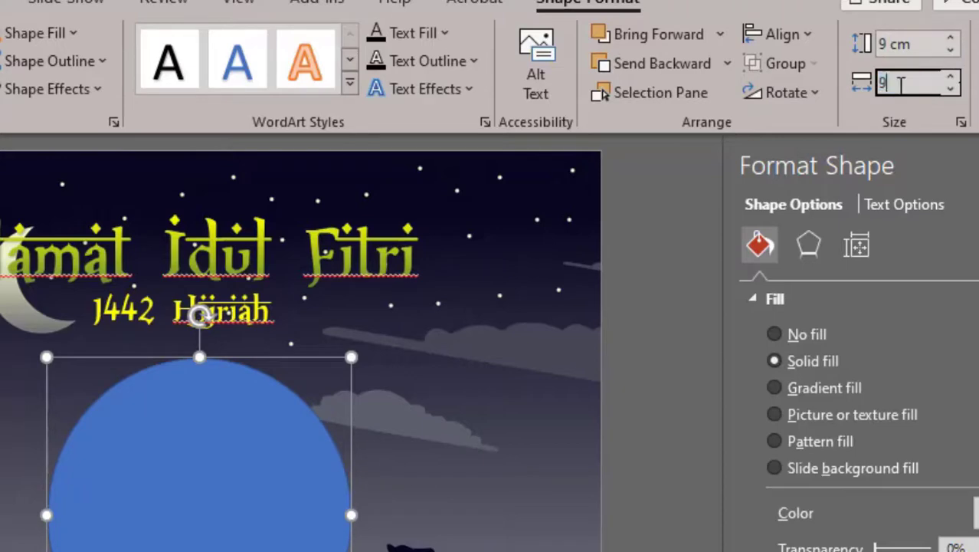
# Centre the circle, then reposition the title, Mohon Maaf and Lahir Dan Batin around it.
pyautogui.moveTo(153, 485); pyautogui.dragTo(392, 382)
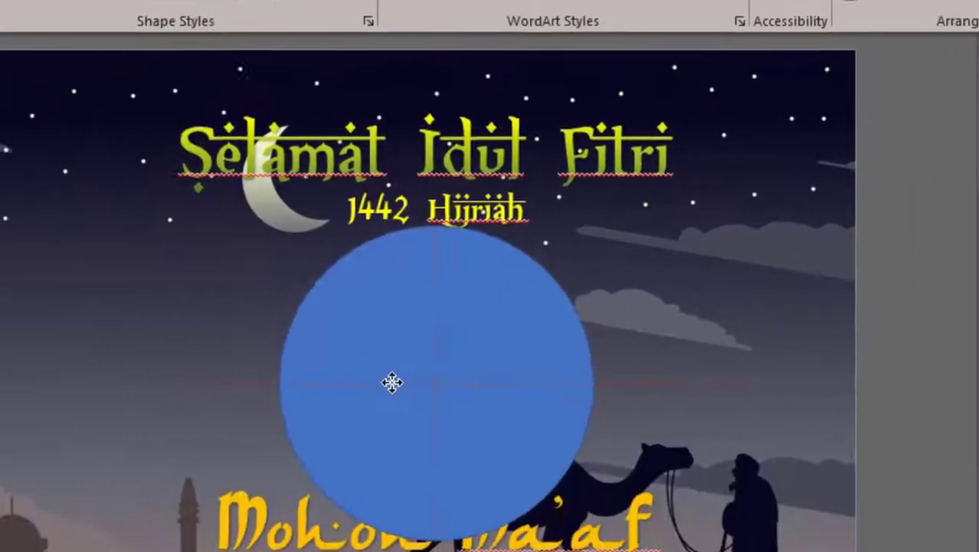
pyautogui.press('Tab')
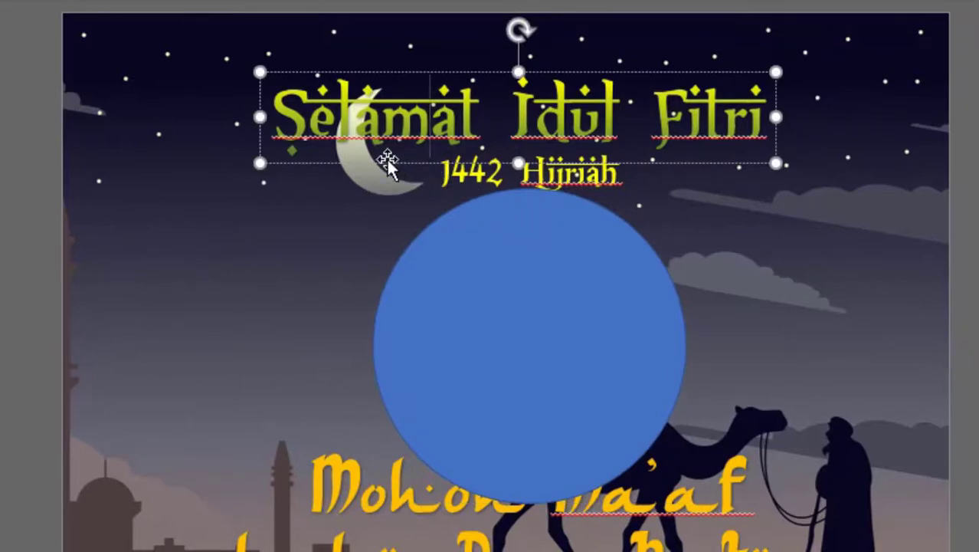
pyautogui.moveTo(381, 167); pyautogui.dragTo(393, 147)
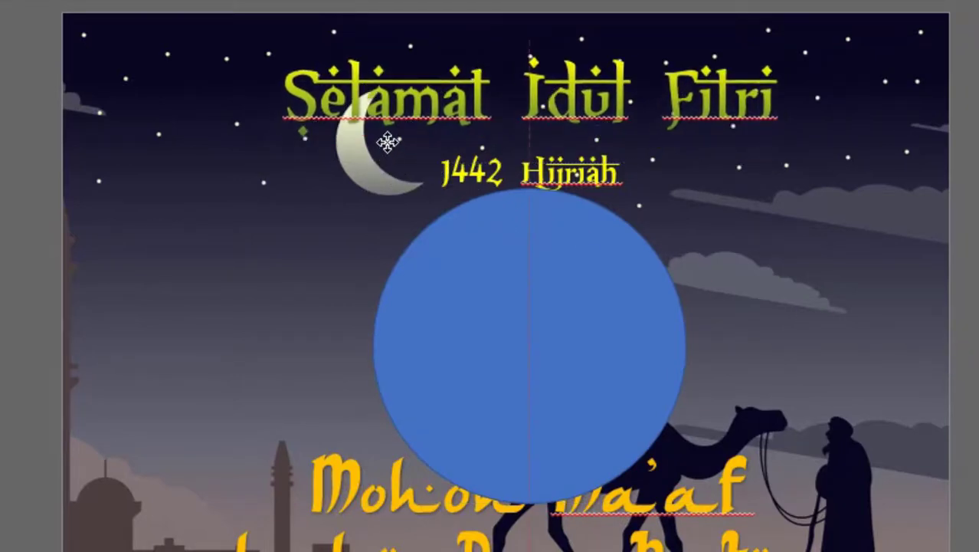
pyautogui.press('Tab')
pyautogui.press('Tab')
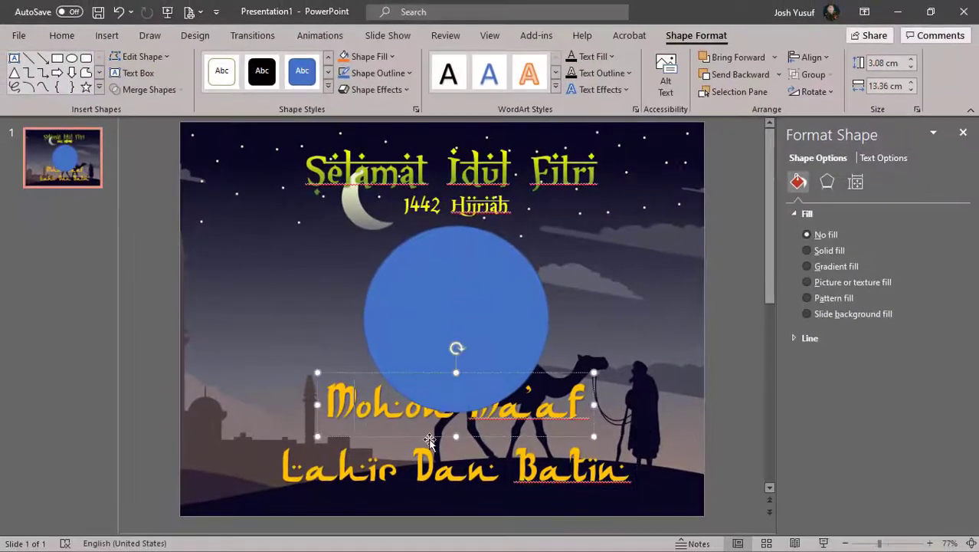
pyautogui.moveTo(418, 436)
pyautogui.mouseDown()
pyautogui.moveTo(417, 461)
pyautogui.moveTo(410, 435)
pyautogui.mouseUp()
pyautogui.click(421, 502)
pyautogui.moveTo(422, 502); pyautogui.dragTo(422, 493)
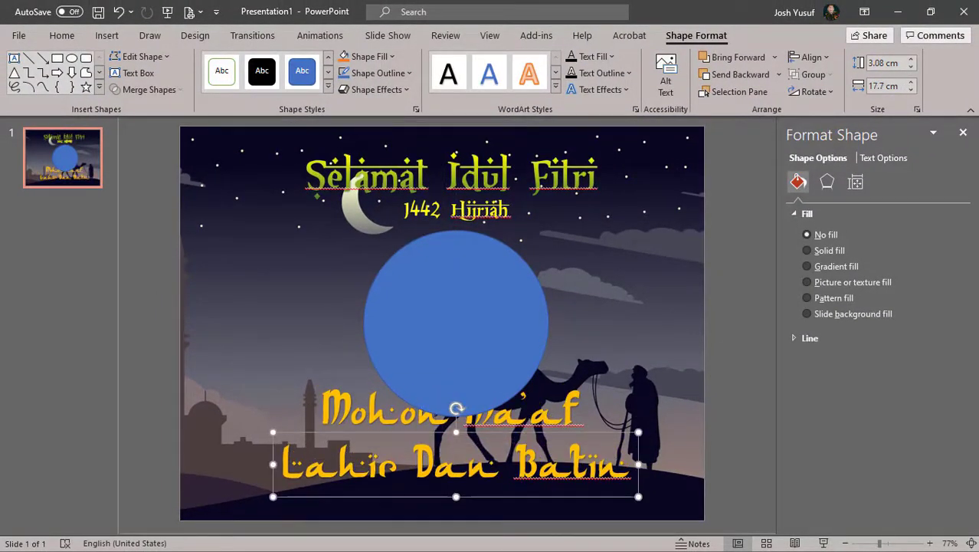
pyautogui.click(347, 431)
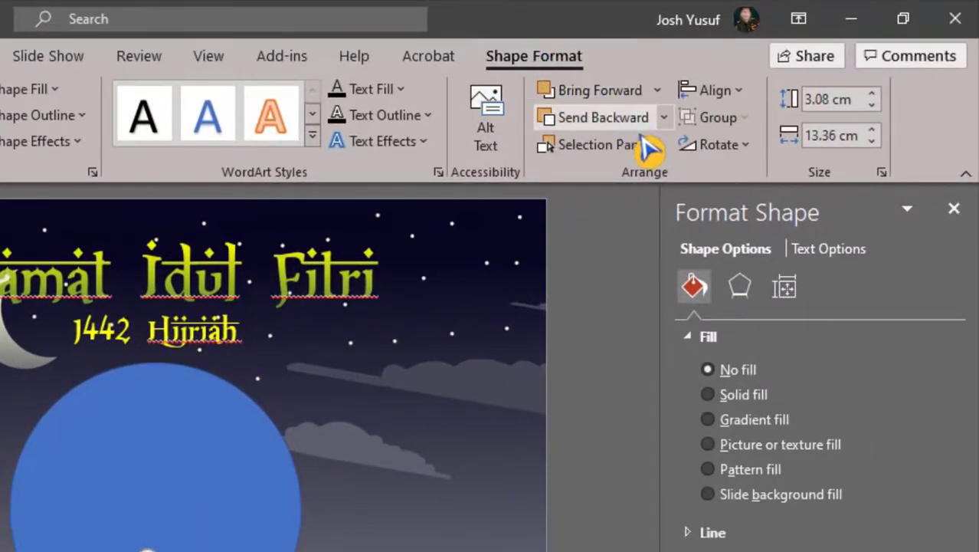
# Bring the blue circle to front with a red outline and an 18 pt orange glow.
pyautogui.click(656, 92)
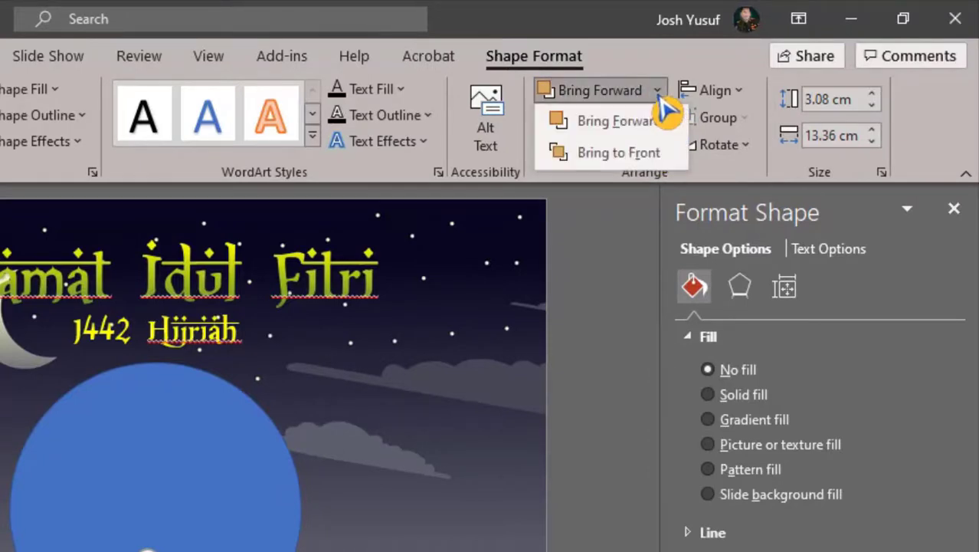
pyautogui.click(646, 154)
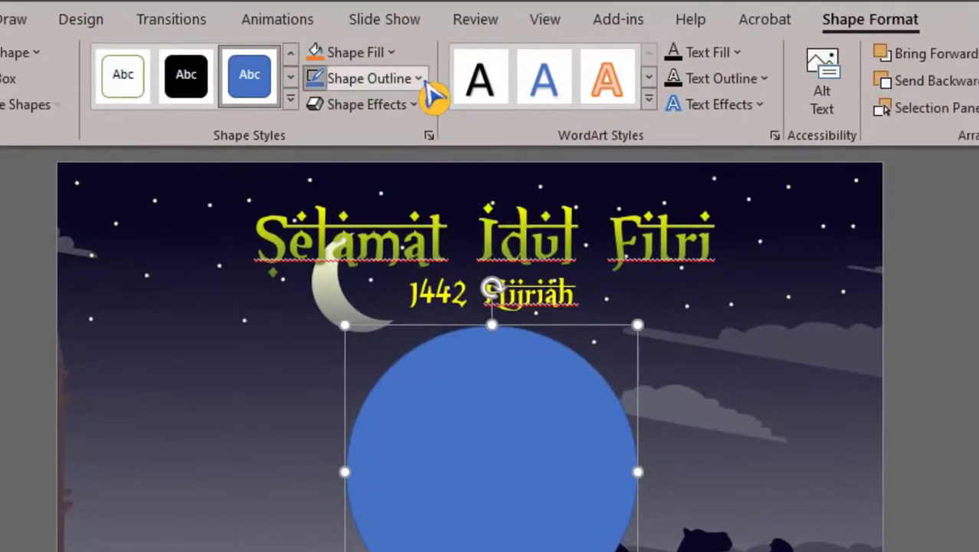
pyautogui.click(420, 79)
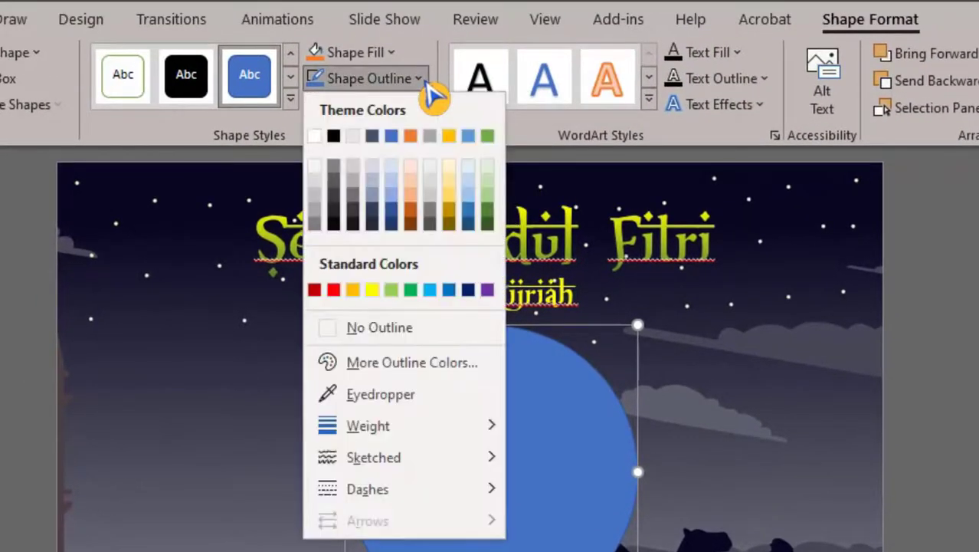
pyautogui.click(426, 84)
pyautogui.click(426, 84)
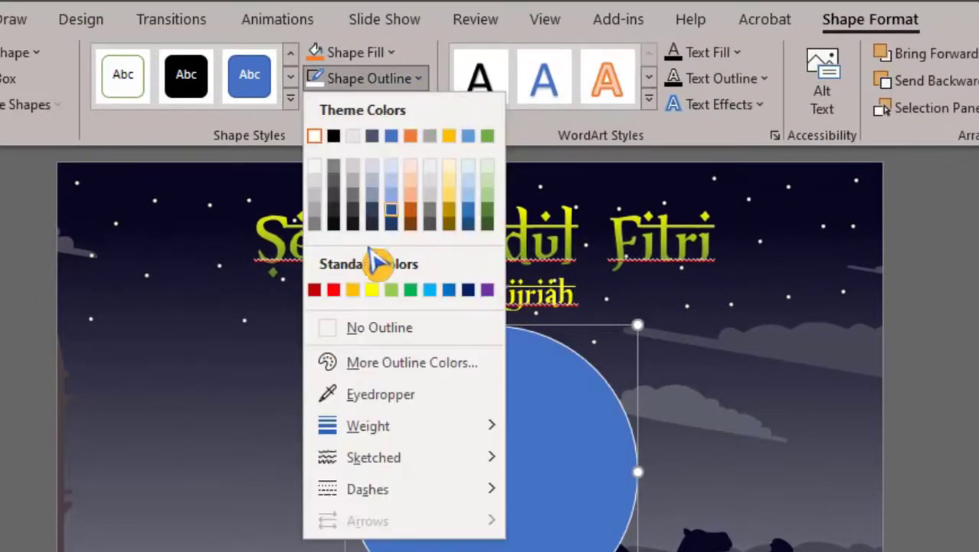
pyautogui.click(315, 291)
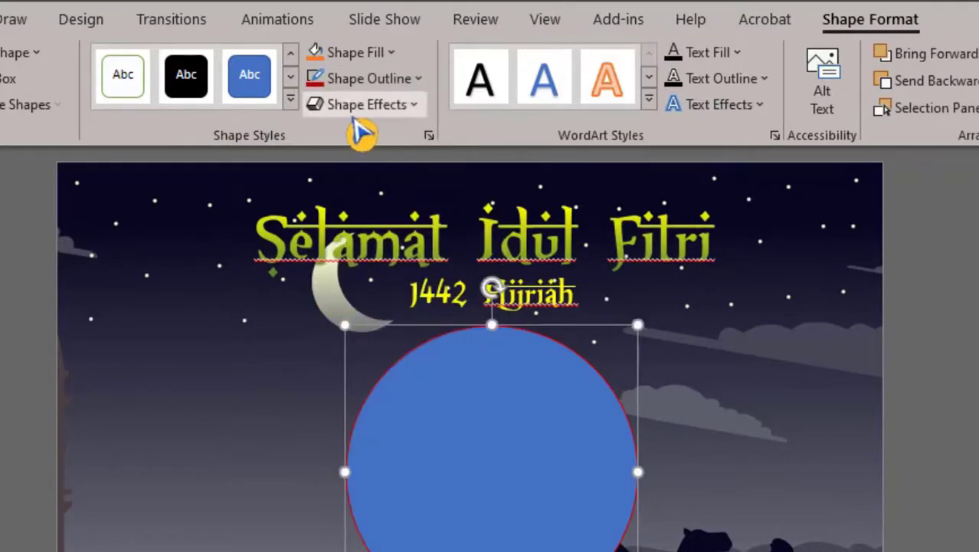
pyautogui.click(418, 112)
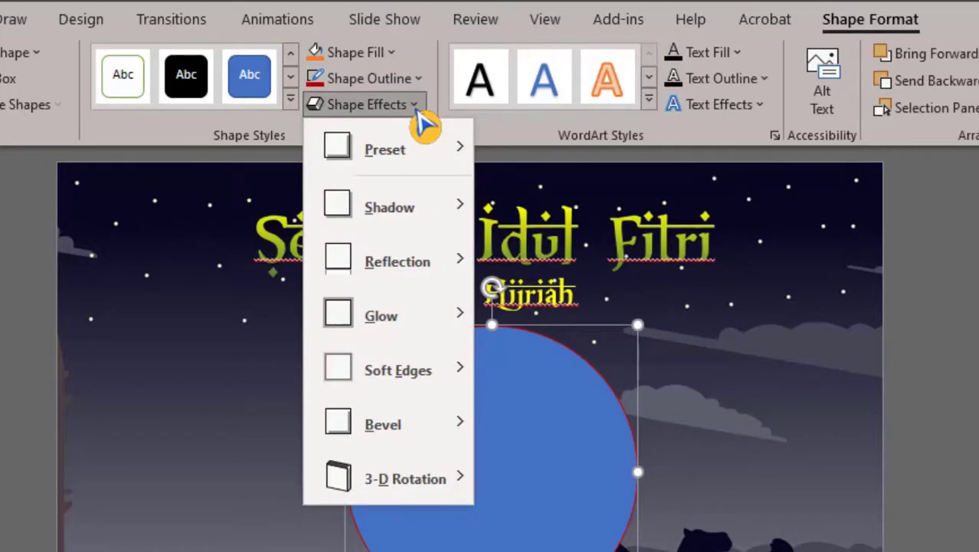
pyautogui.moveTo(454, 322)
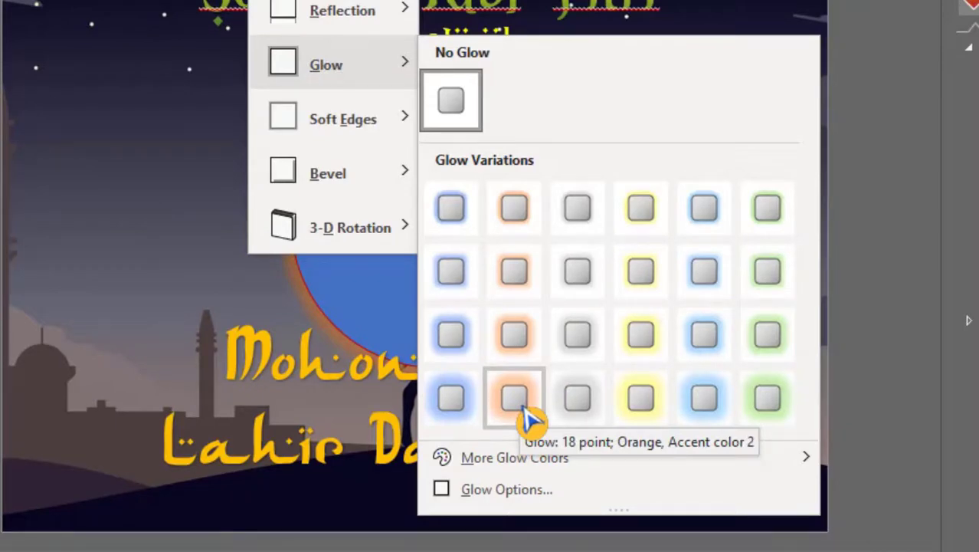
pyautogui.click(527, 415)
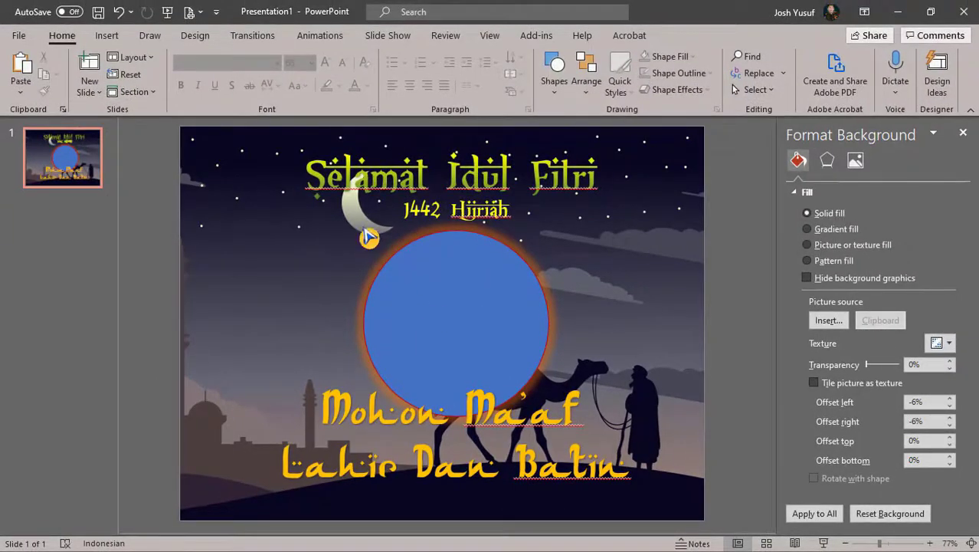
# Align the title, year line and circle to a common centre.
pyautogui.moveTo(230, 127); pyautogui.dragTo(704, 519)
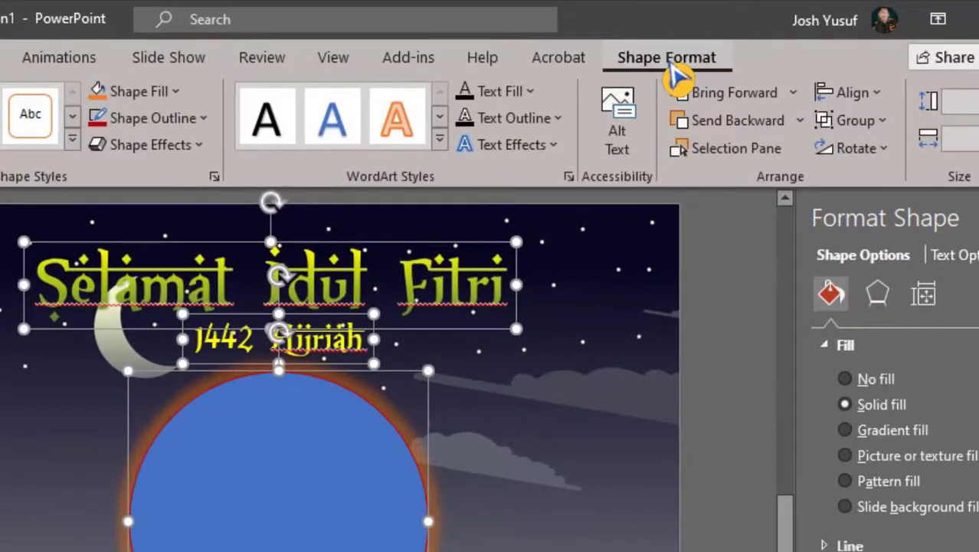
pyautogui.click(885, 100)
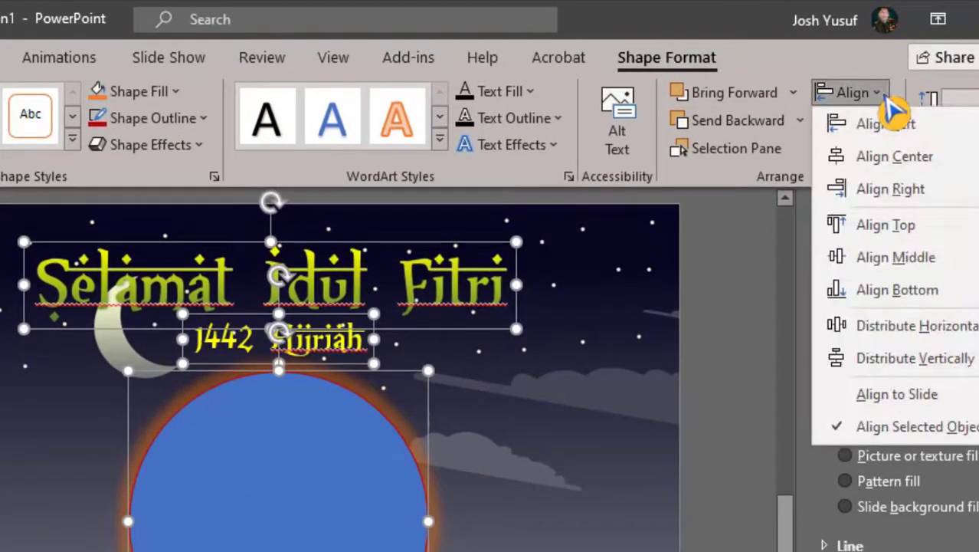
pyautogui.click(893, 161)
pyautogui.click(686, 539)
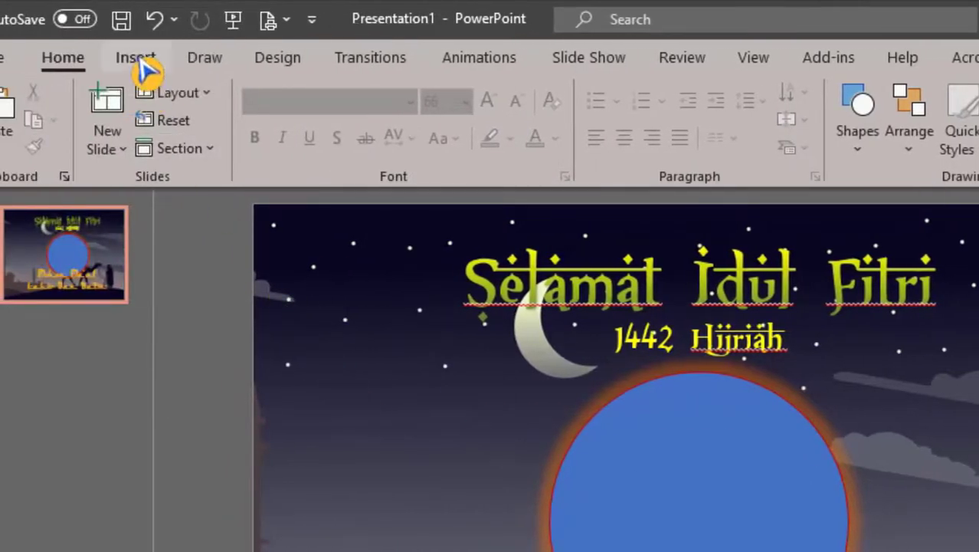
# Insert the transparent Eid ketupat PNG from this computer.
pyautogui.click(137, 58)
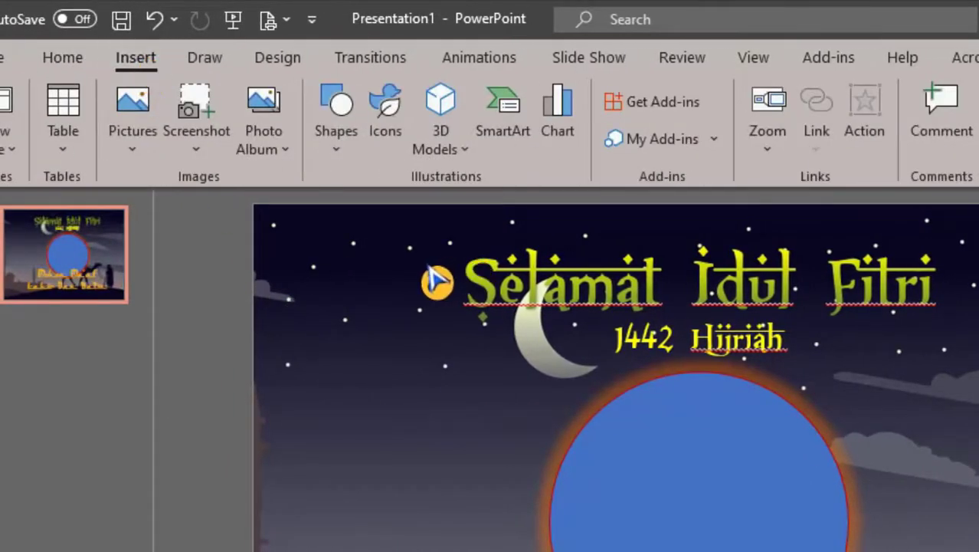
pyautogui.click(142, 162)
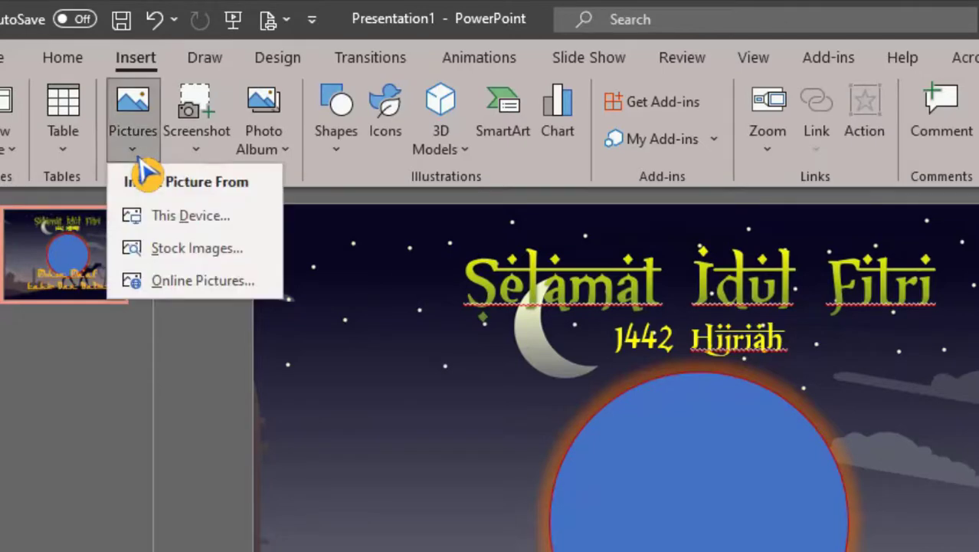
pyautogui.click(184, 222)
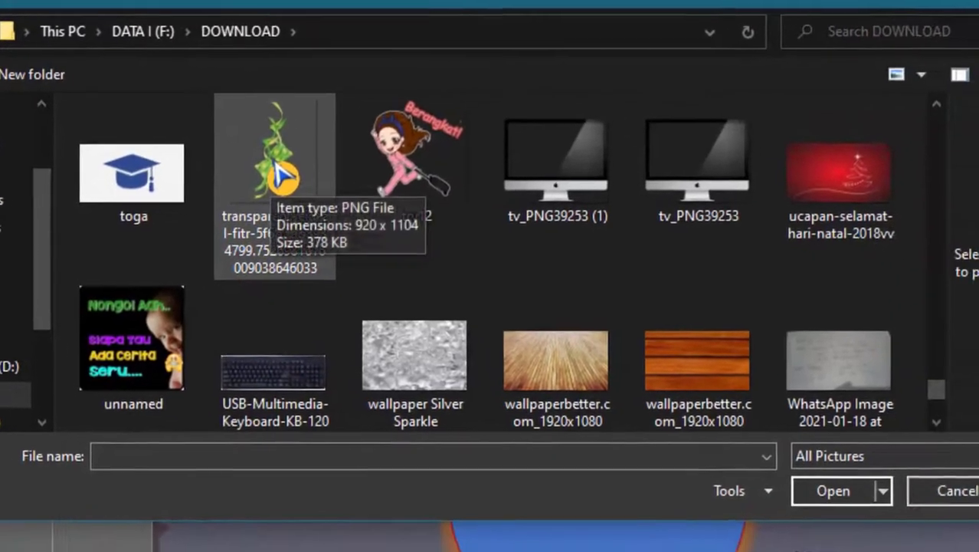
pyautogui.click(381, 217)
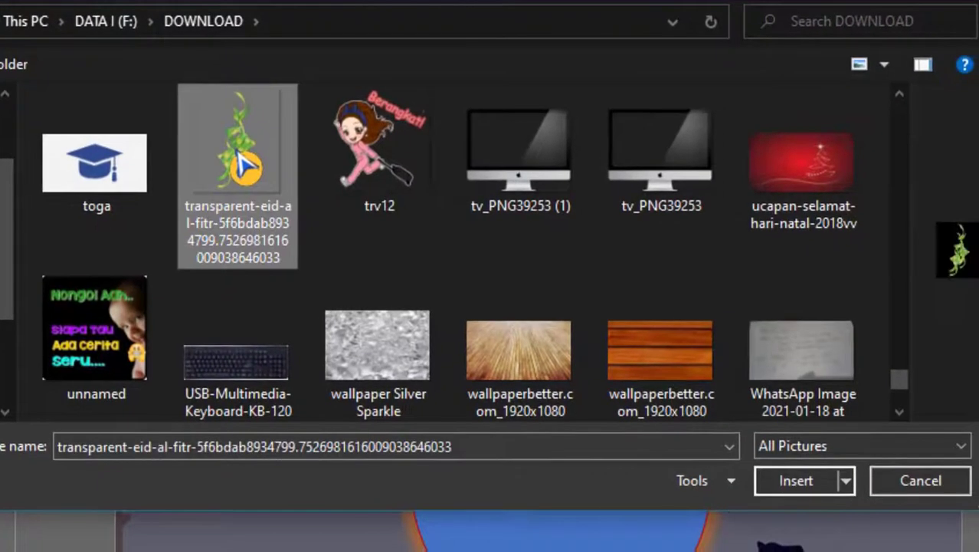
pyautogui.click(803, 484)
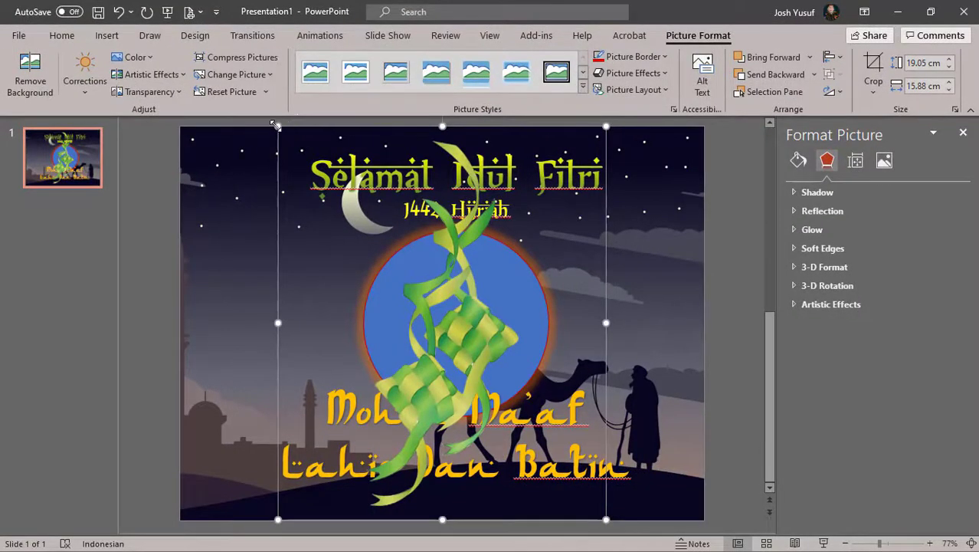
# Shrink the ketupat picture, place it beside the crescent moon and tilt it slightly.
pyautogui.moveTo(278, 125)
pyautogui.mouseDown()
pyautogui.moveTo(574, 456)
pyautogui.moveTo(558, 441)
pyautogui.moveTo(542, 443)
pyautogui.mouseUp()
pyautogui.moveTo(567, 518); pyautogui.dragTo(261, 304)
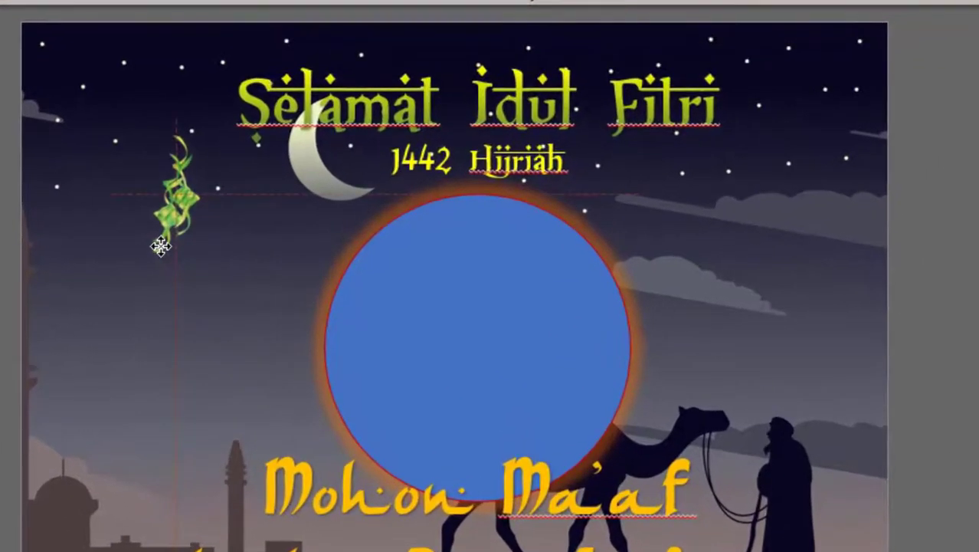
pyautogui.moveTo(255, 305); pyautogui.dragTo(144, 261)
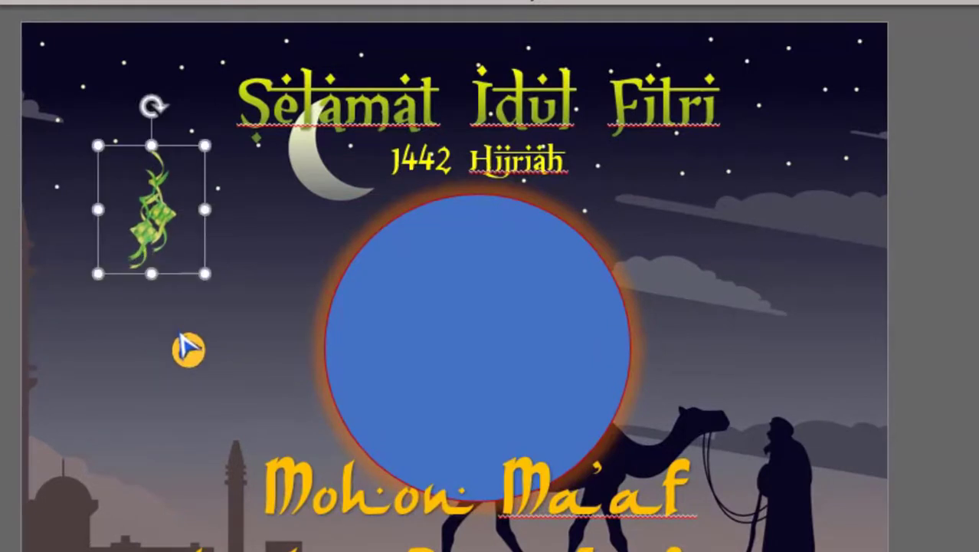
pyautogui.press('Right')
pyautogui.press('Right')
pyautogui.press('Right')
pyautogui.press('Down')
pyautogui.press('Down')
pyautogui.press('Down')
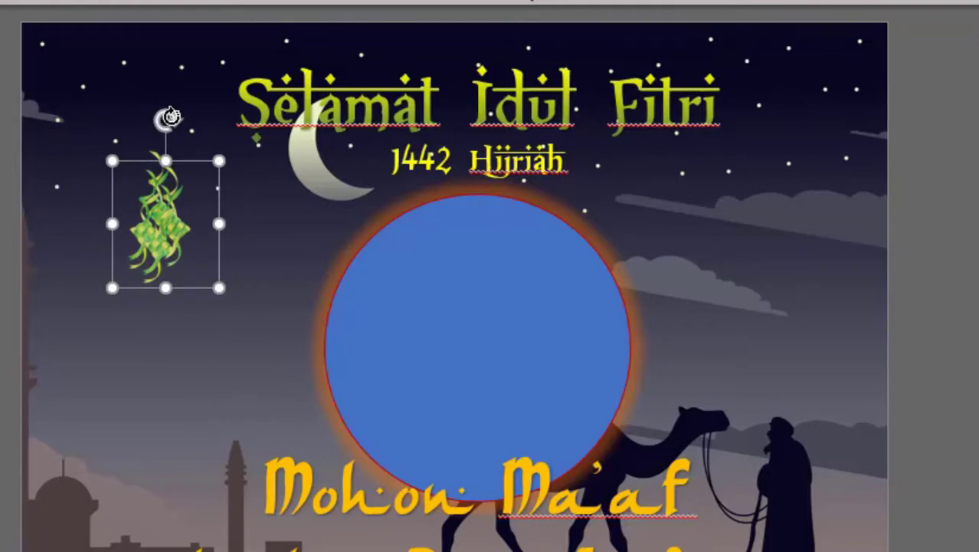
pyautogui.moveTo(170, 115); pyautogui.dragTo(117, 125)
pyautogui.moveTo(197, 253); pyautogui.dragTo(212, 230)
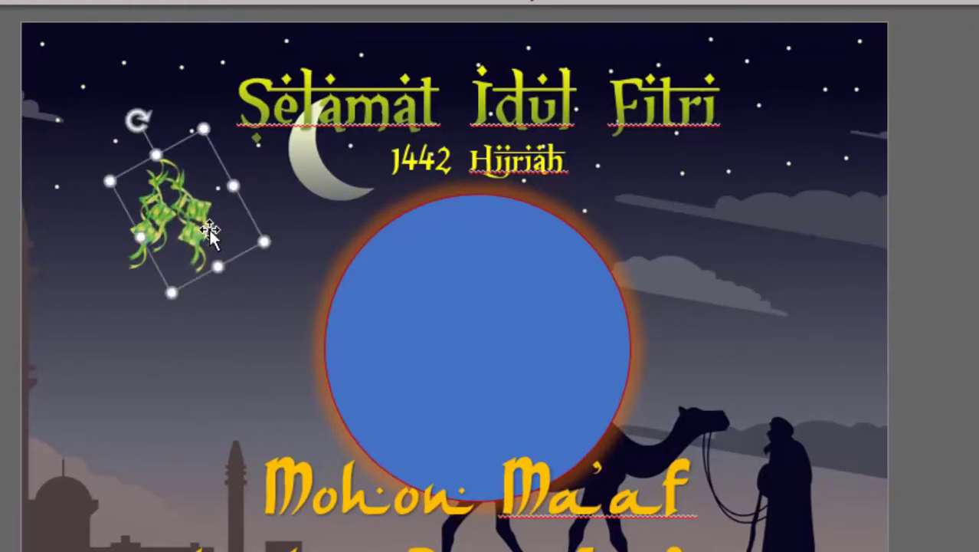
pyautogui.click(950, 259)
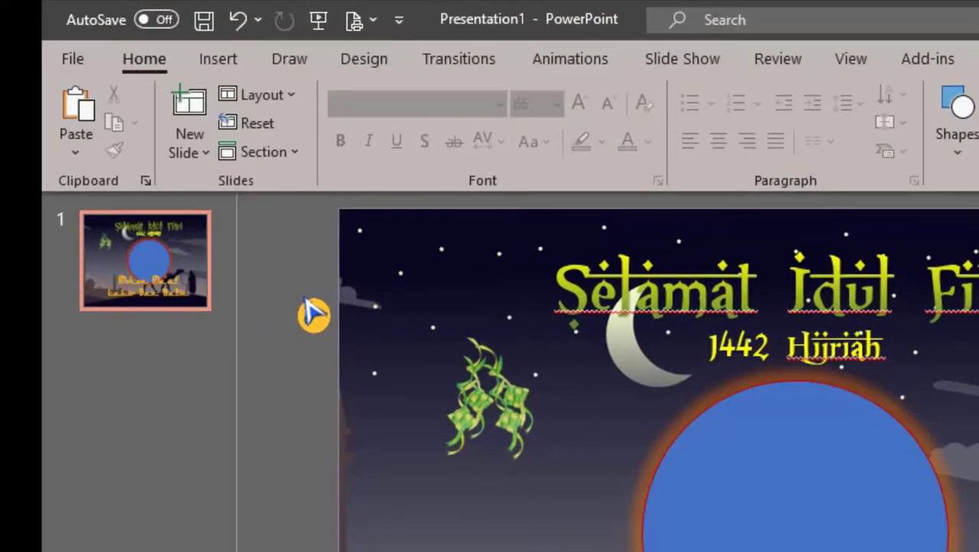
# Choose JPEG as the export file type for the presentation.
pyautogui.click(77, 63)
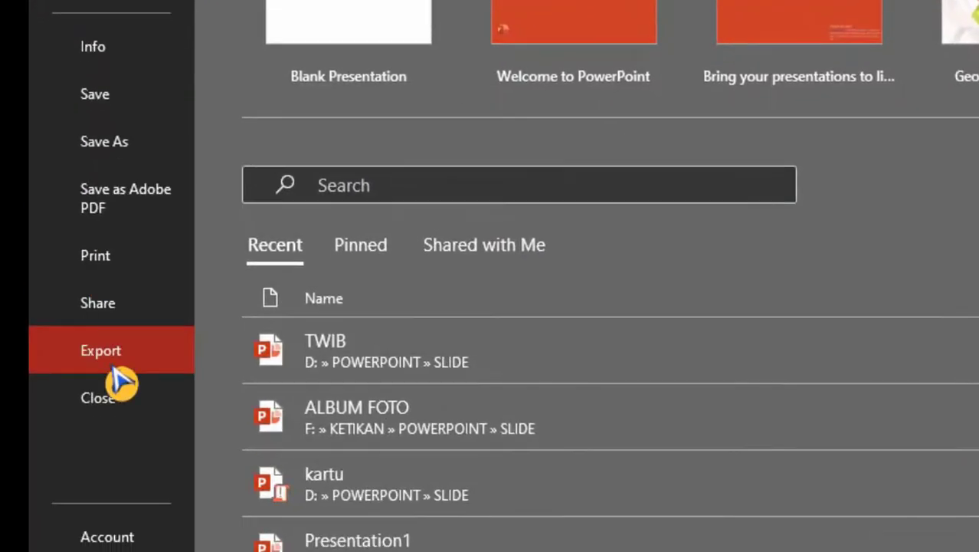
pyautogui.click(123, 370)
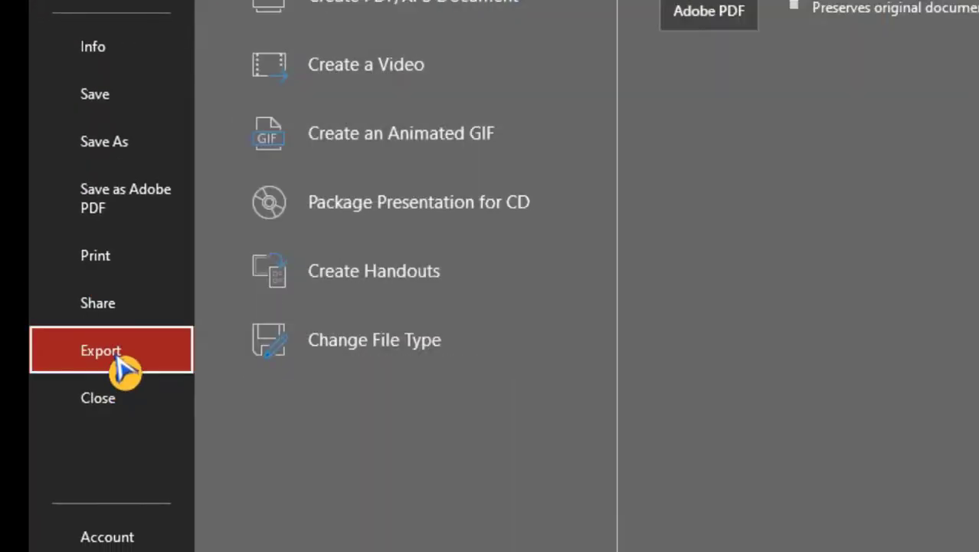
pyautogui.click(368, 374)
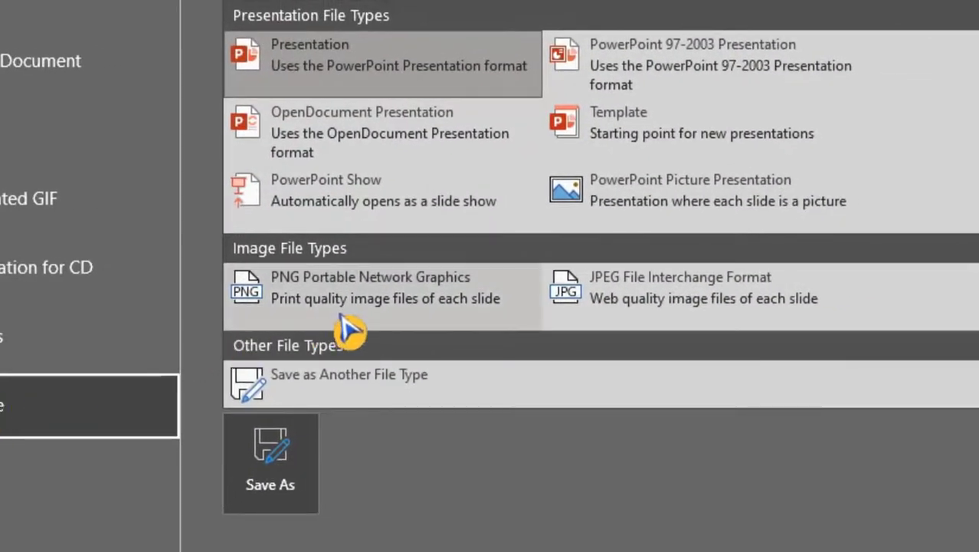
pyautogui.click(648, 295)
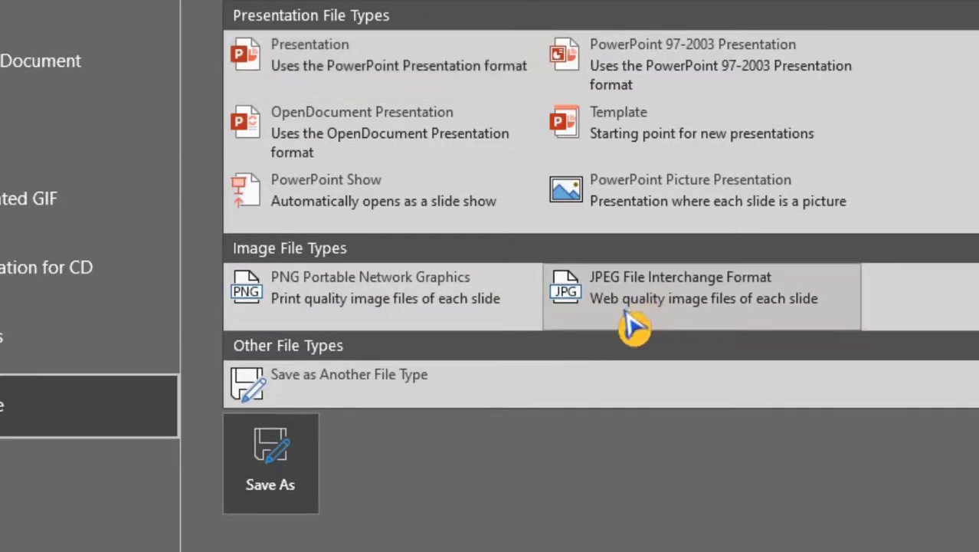
pyautogui.click(286, 503)
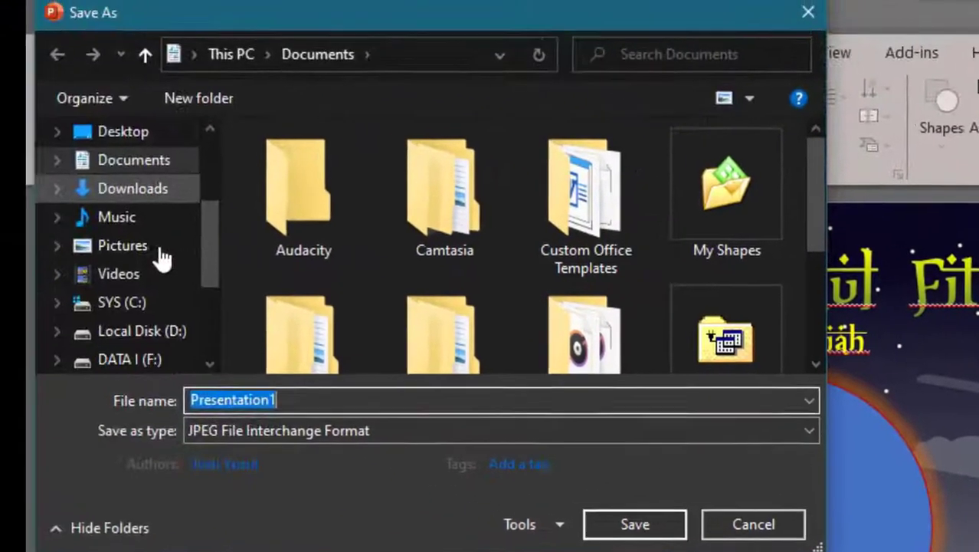
# Save the current slide only as TWIB LEBARAN on Local Disk (D:).
pyautogui.scroll(-3, 177, 263)
pyautogui.scroll(-1, 176, 263)
pyautogui.scroll(-1, 175, 267)
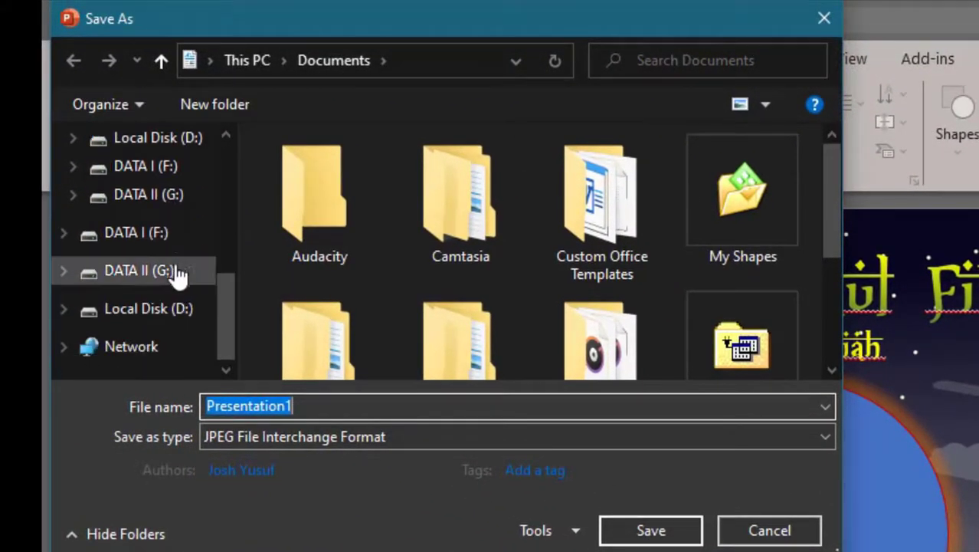
pyautogui.click(154, 310)
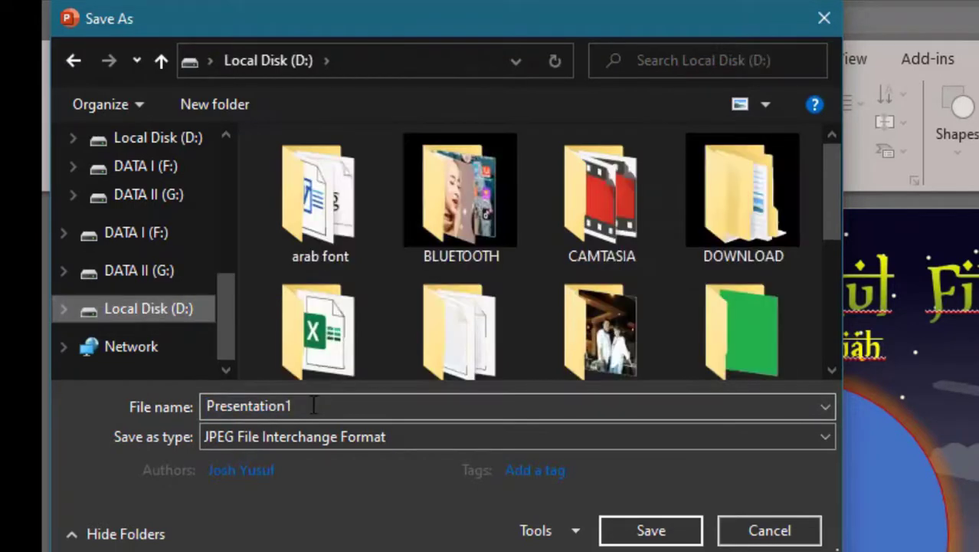
pyautogui.doubleClick(314, 405)
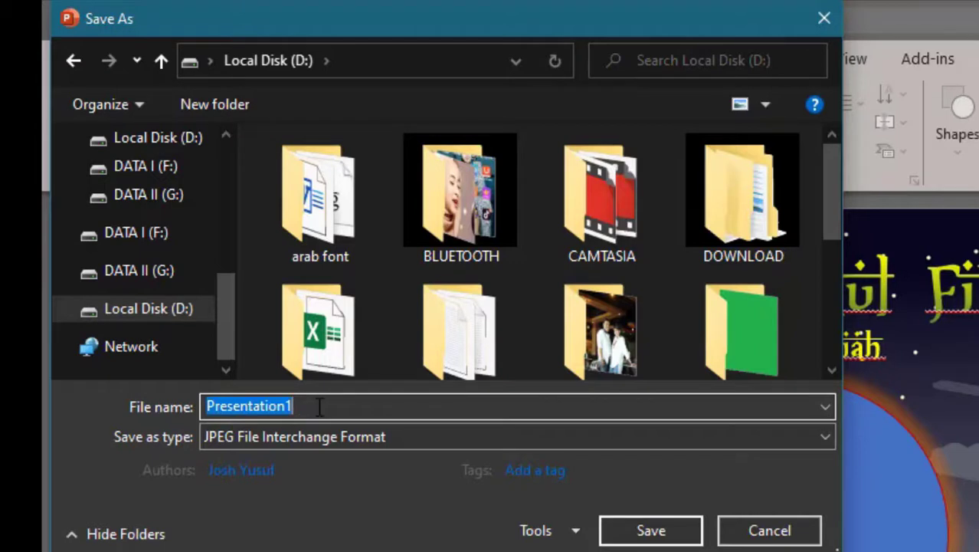
pyautogui.write('T')
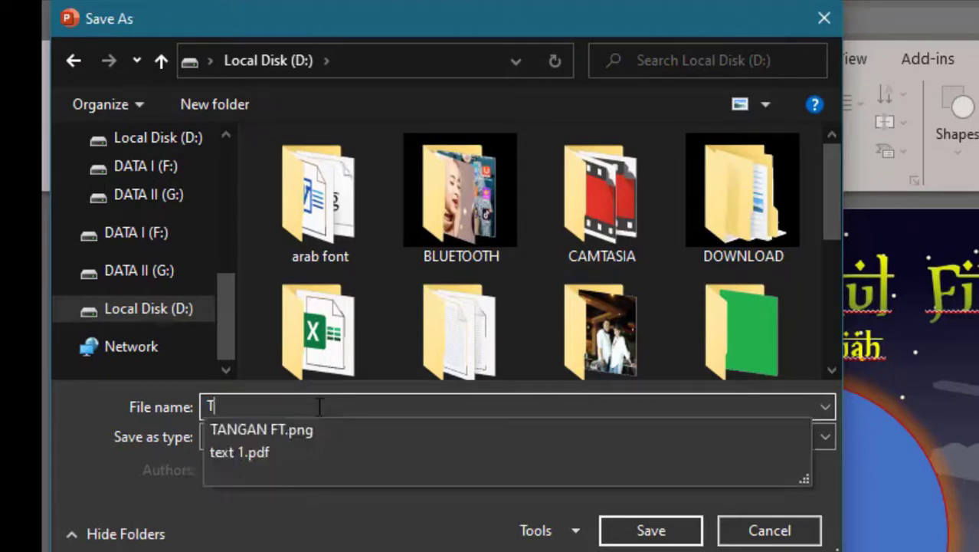
pyautogui.write('WIB LEBARAN')
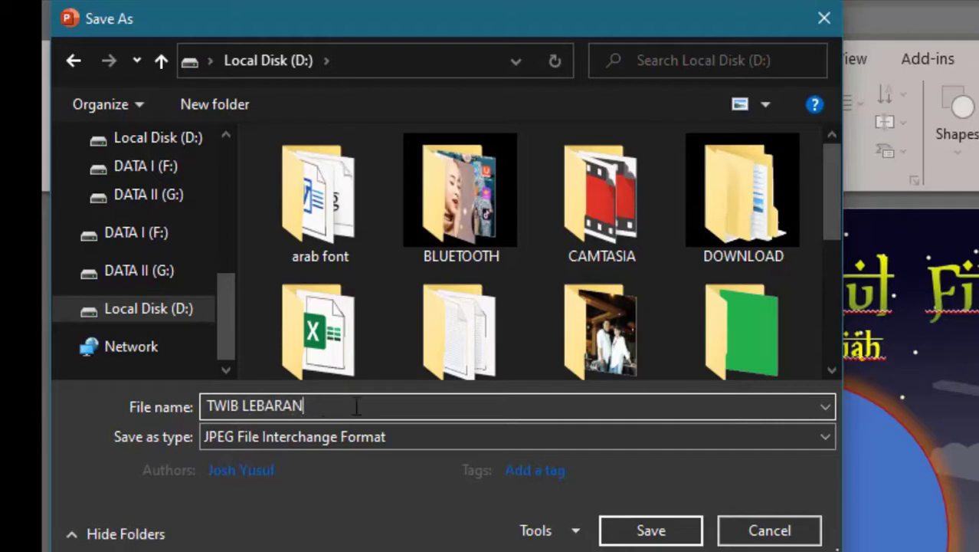
pyautogui.click(660, 533)
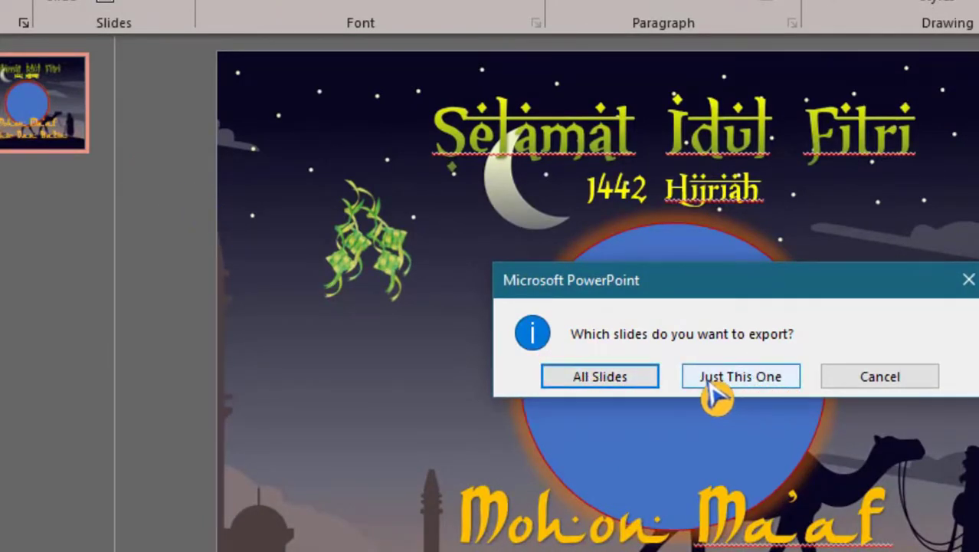
pyautogui.click(759, 393)
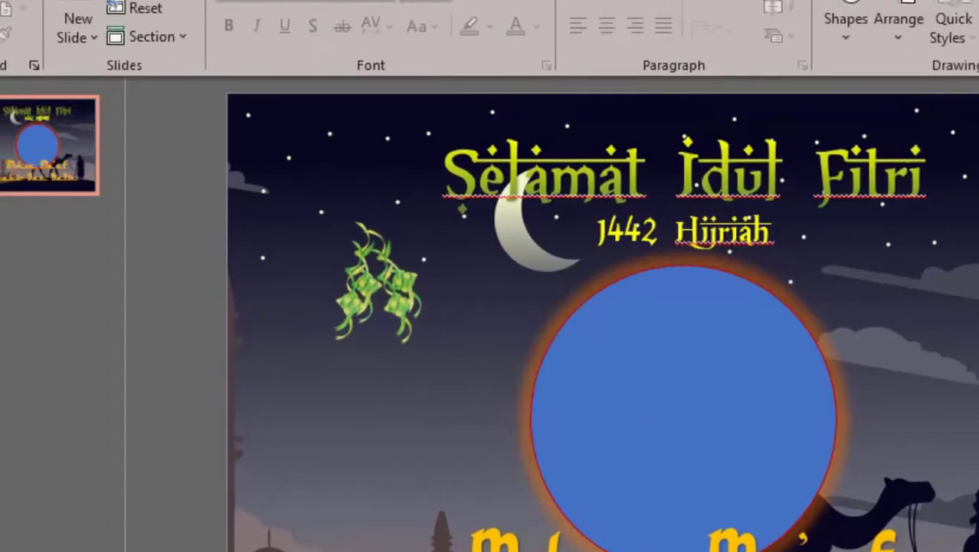
# Insert the LOB_6789 photo from Local Disk (D:) onto the twibbon slide.
pyautogui.click(135, 59)
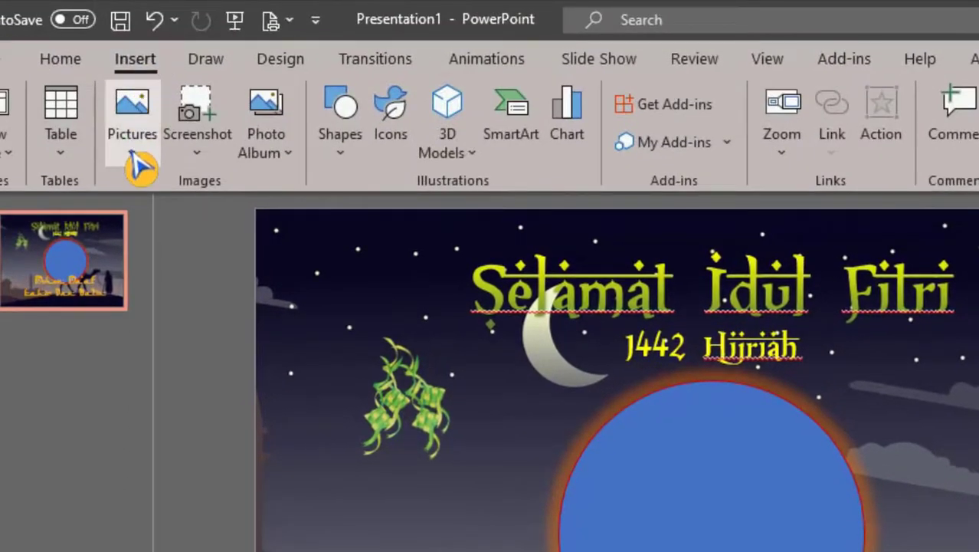
pyautogui.click(135, 135)
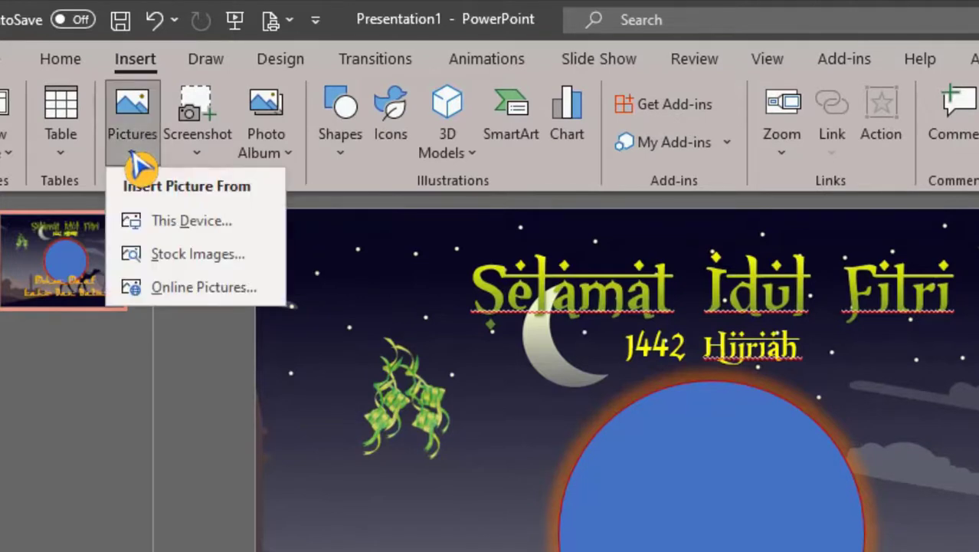
pyautogui.click(175, 224)
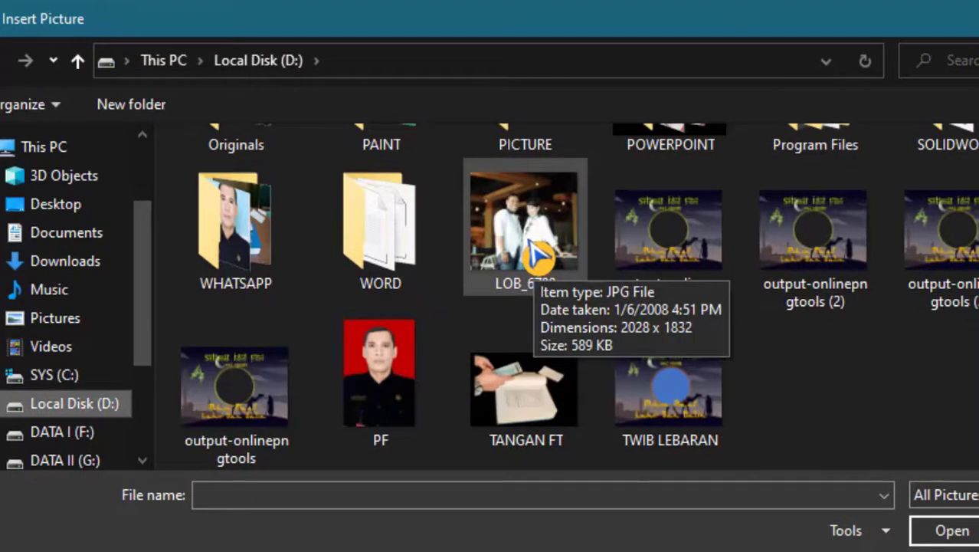
pyautogui.click(537, 245)
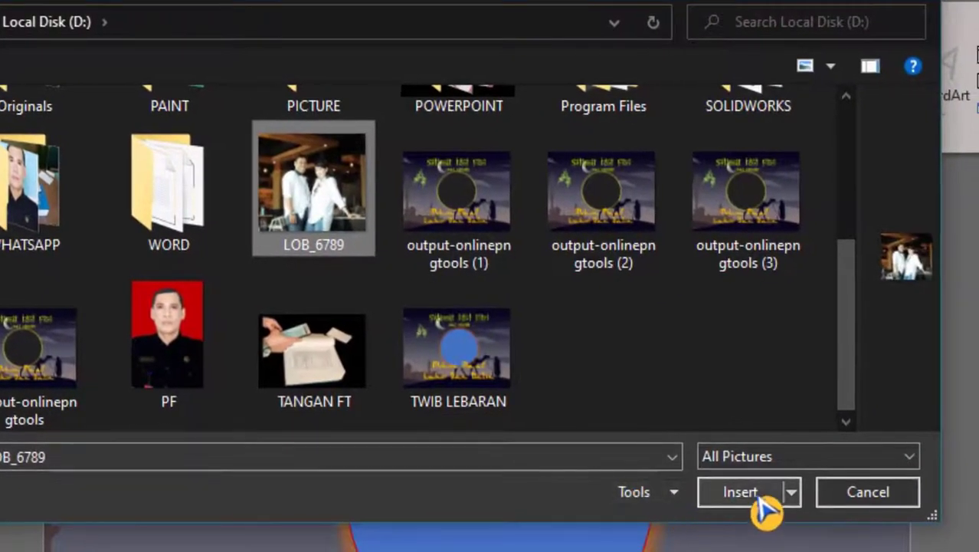
pyautogui.click(758, 497)
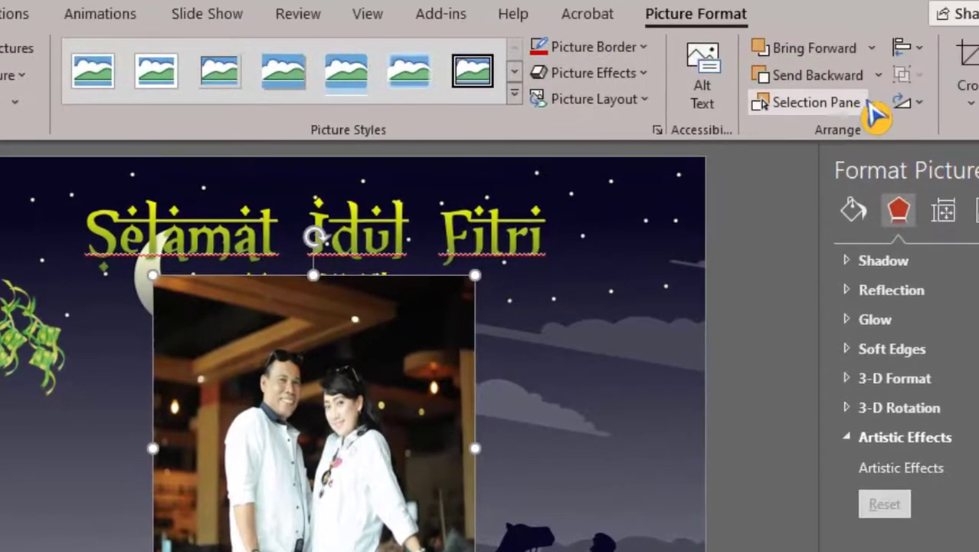
# Send the photo behind the circle and intersect them to crop the photo round.
pyautogui.click(879, 74)
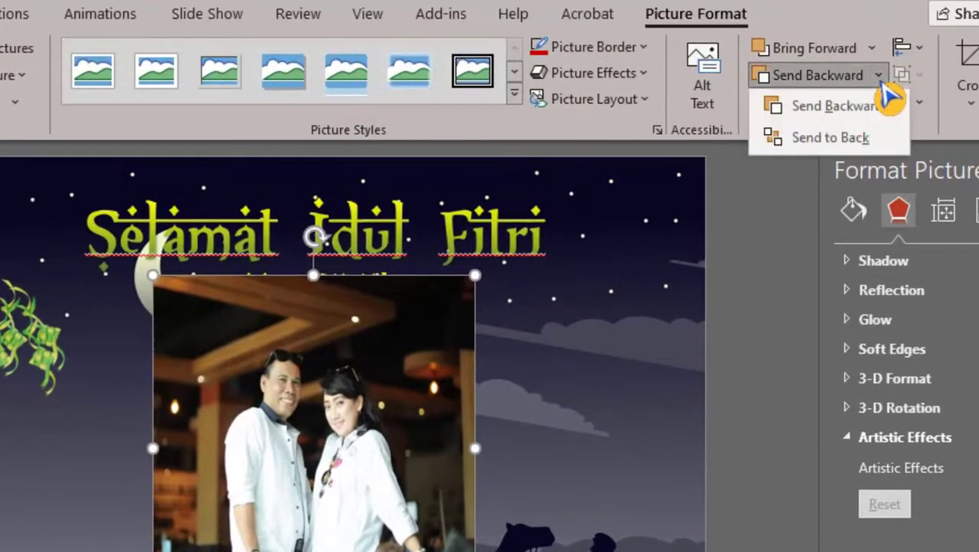
pyautogui.click(848, 142)
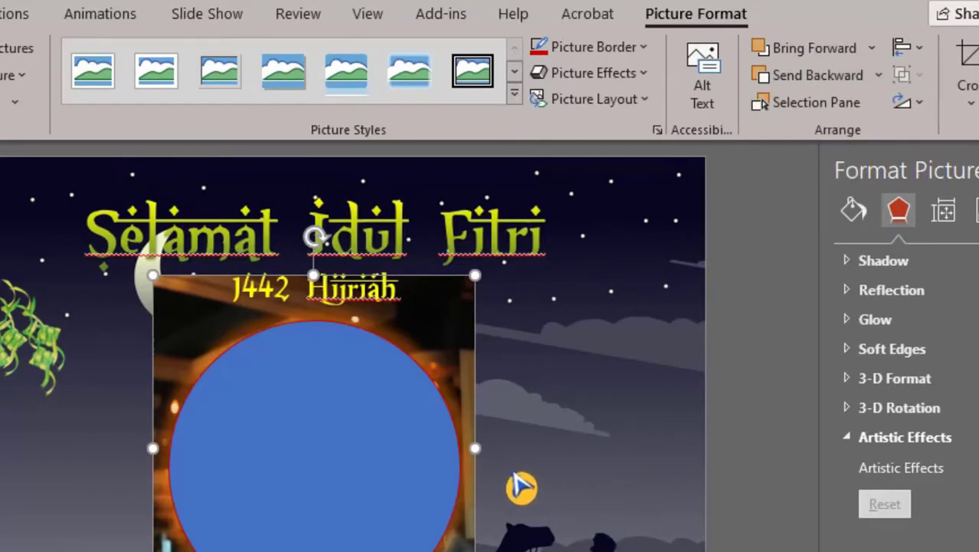
pyautogui.click(307, 457)
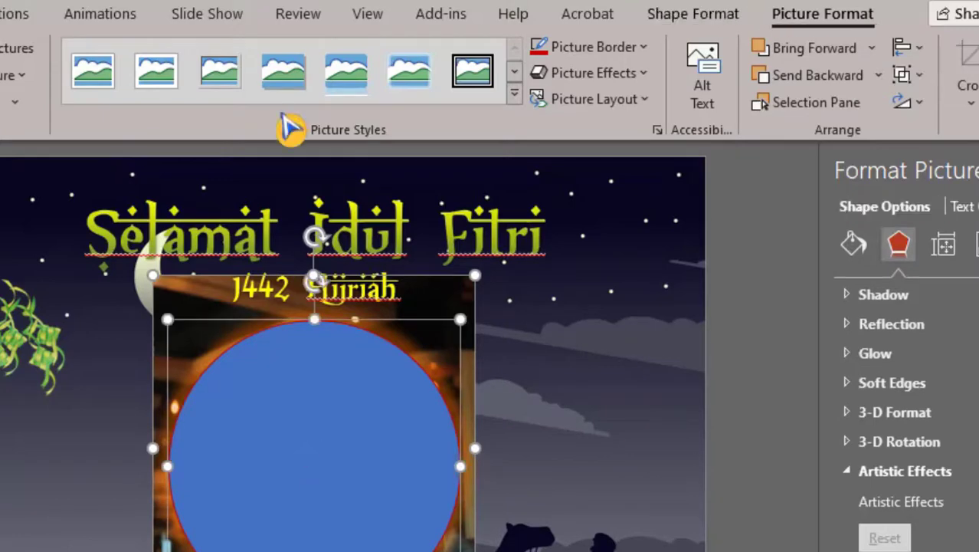
pyautogui.click(714, 27)
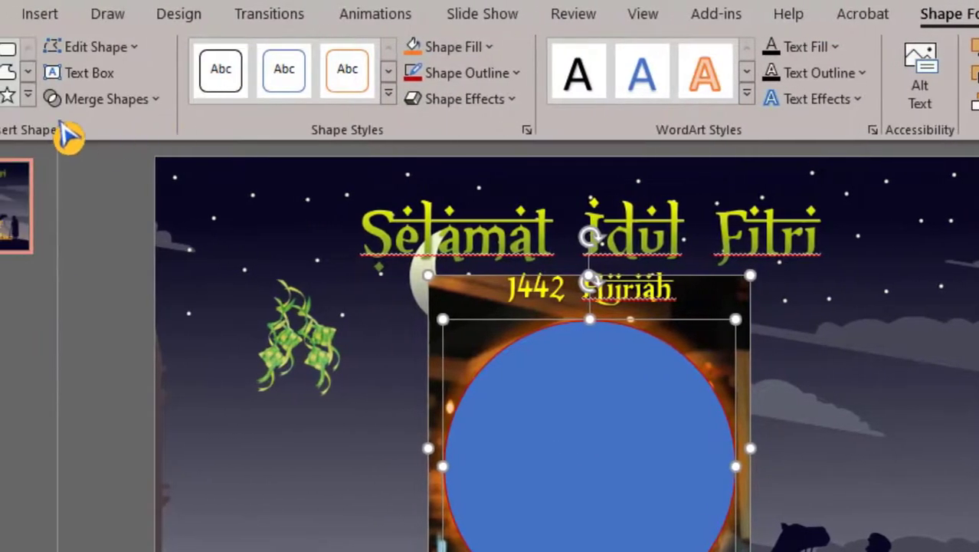
pyautogui.click(156, 102)
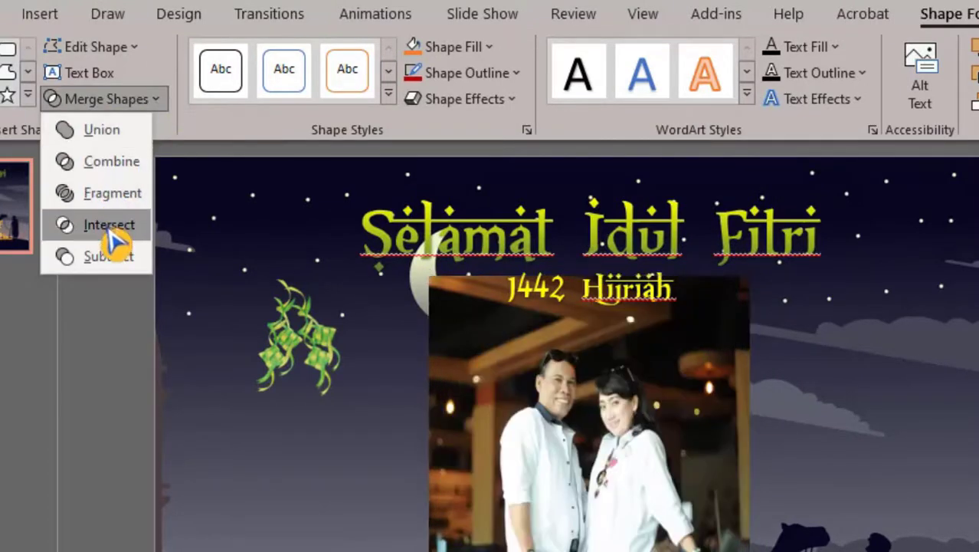
pyautogui.click(112, 232)
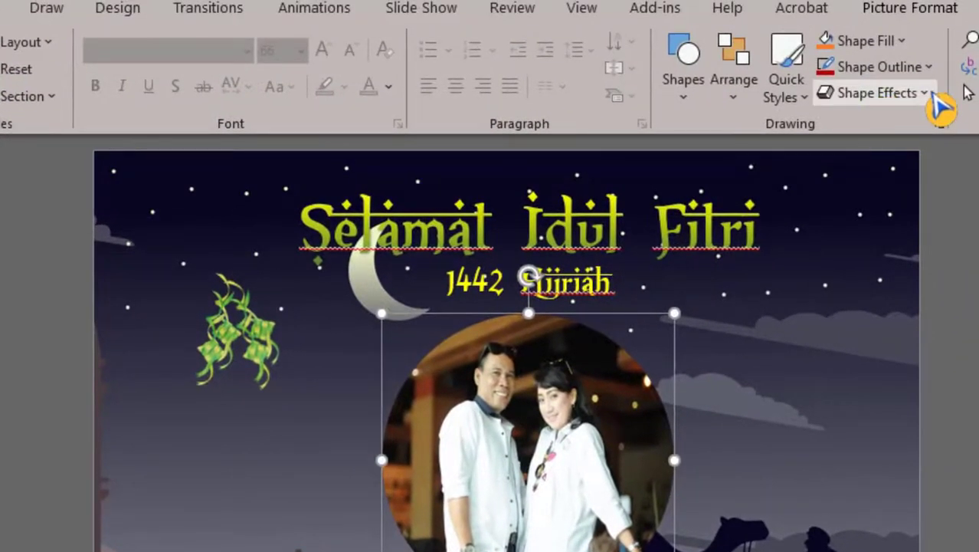
# Give the round photo an 18 pt orange glow.
pyautogui.click(927, 93)
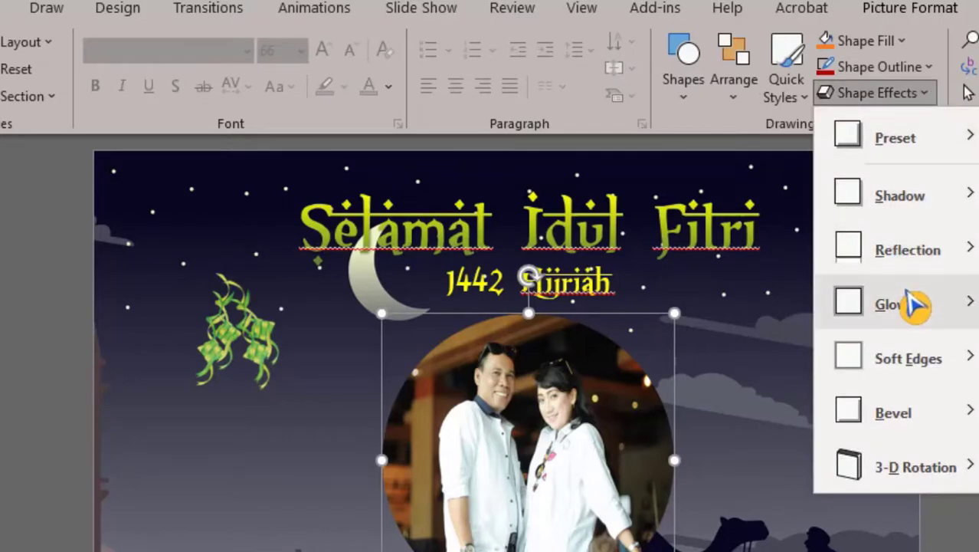
pyautogui.moveTo(920, 305)
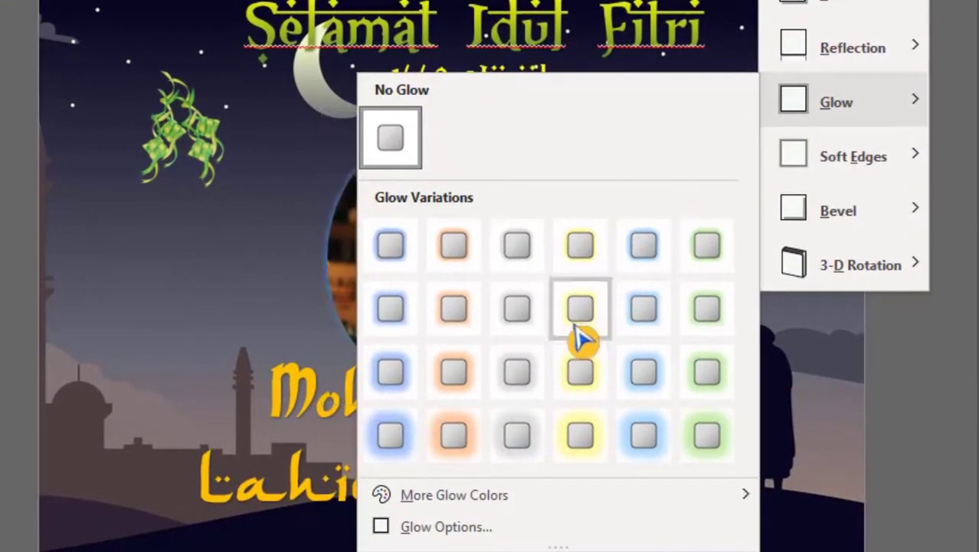
pyautogui.click(460, 443)
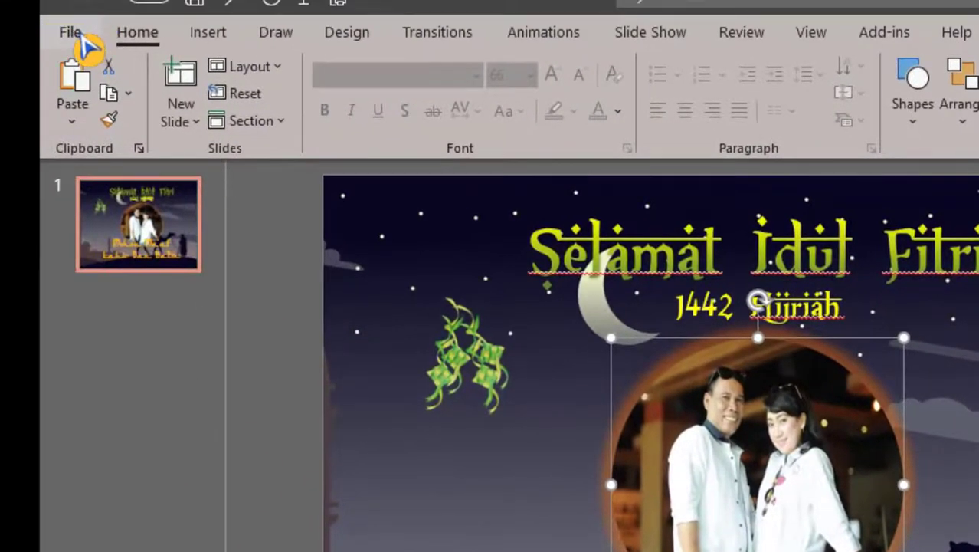
# Choose JPEG as the export file type under File > Export > Change File Type.
pyautogui.click(79, 40)
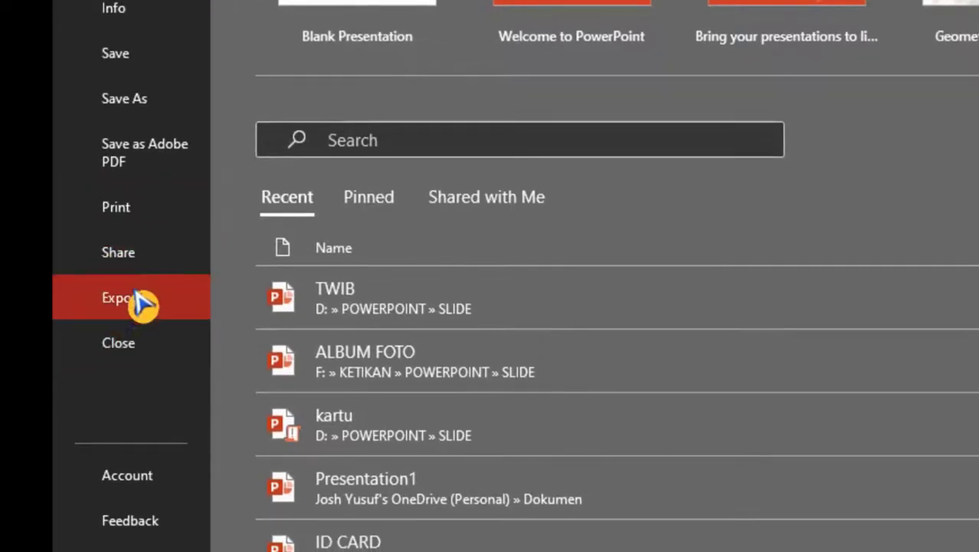
pyautogui.click(140, 309)
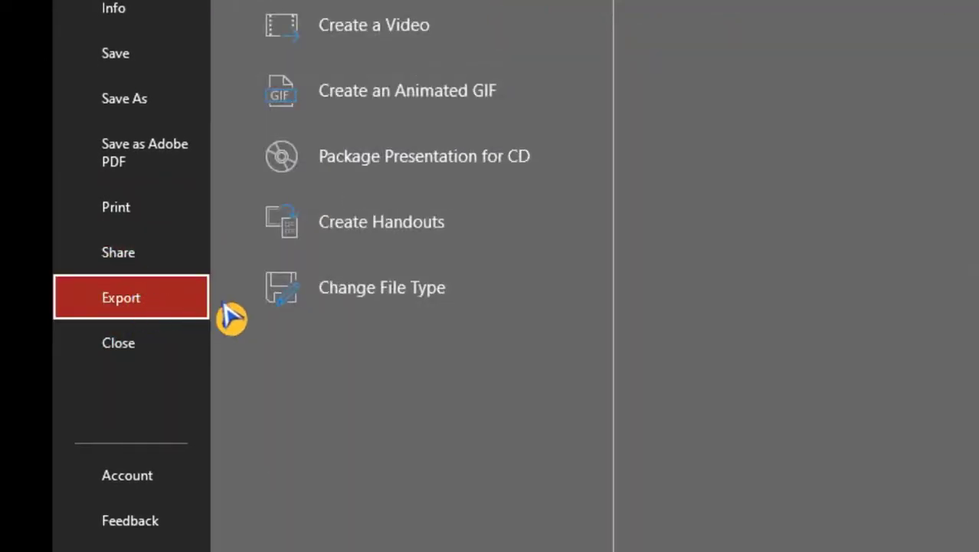
pyautogui.click(404, 306)
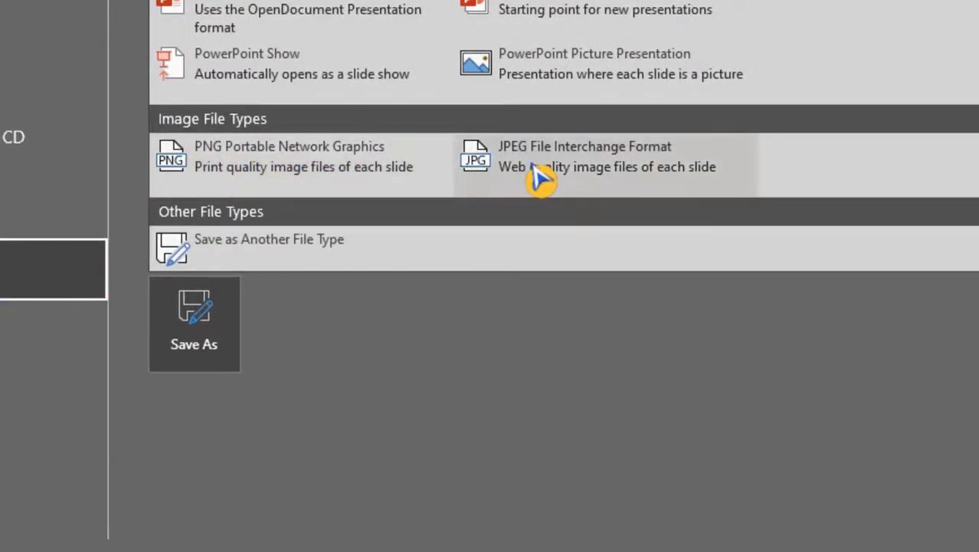
pyautogui.click(565, 175)
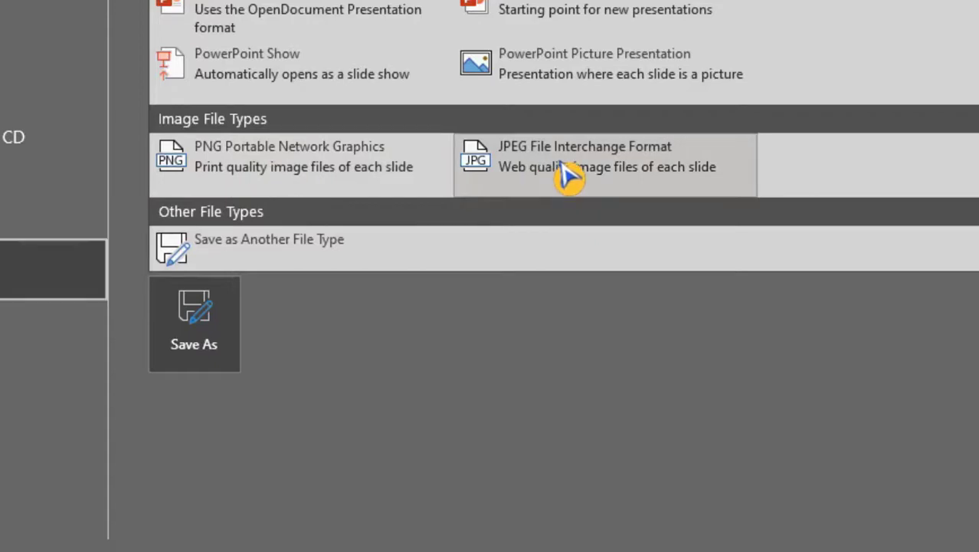
pyautogui.click(226, 360)
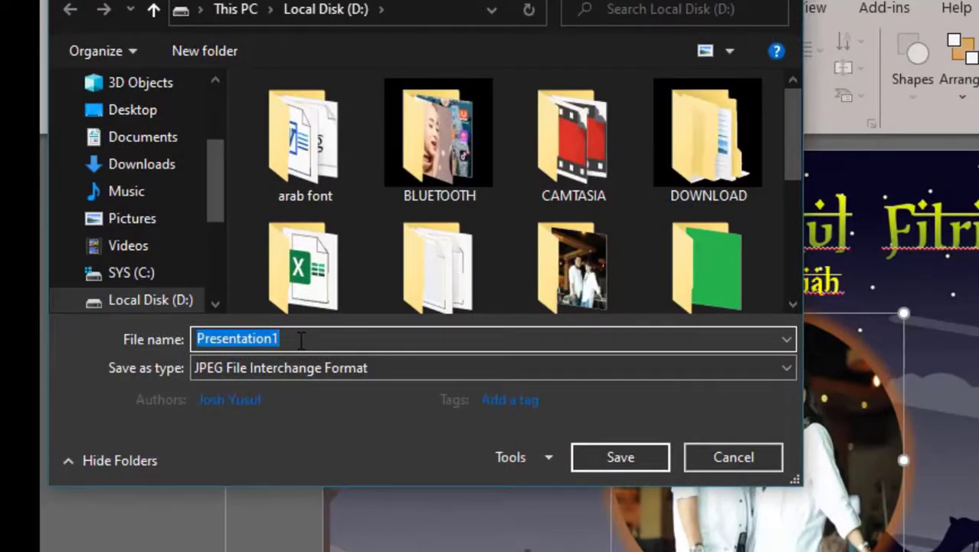
# Save only the current slide as 'TWIB JPEG' on Local Disk (D:).
pyautogui.write('TW')
pyautogui.press('BackSpace')
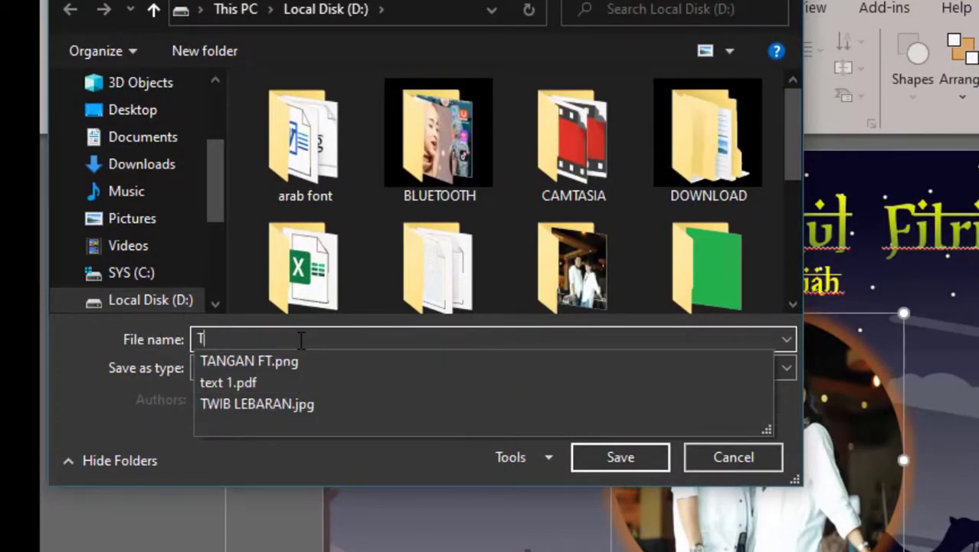
pyautogui.press('BackSpace')
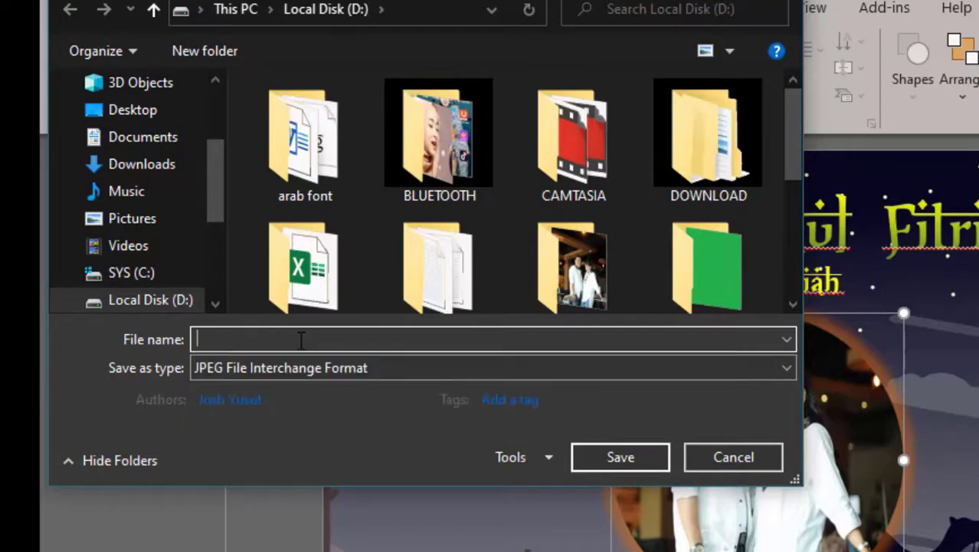
pyautogui.write('TWI')
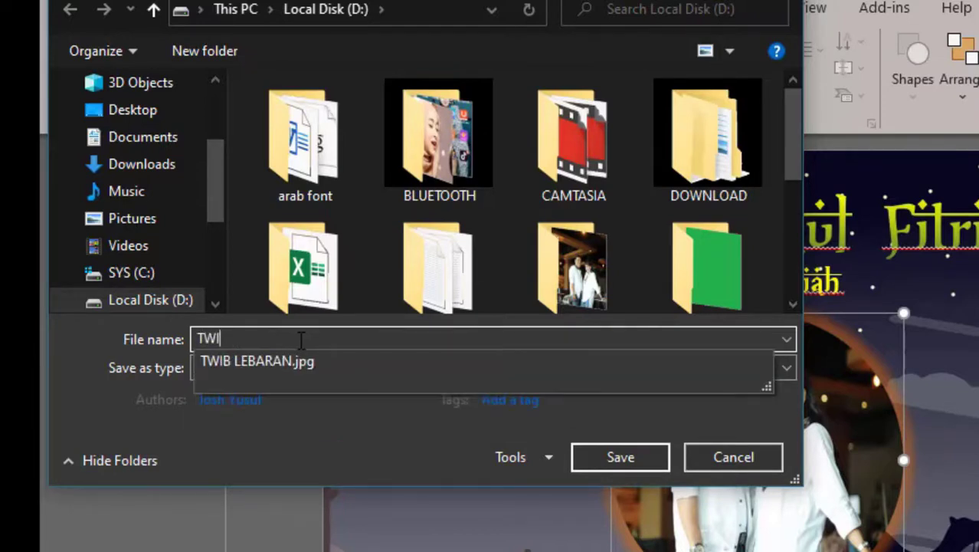
pyautogui.write('B JPEG')
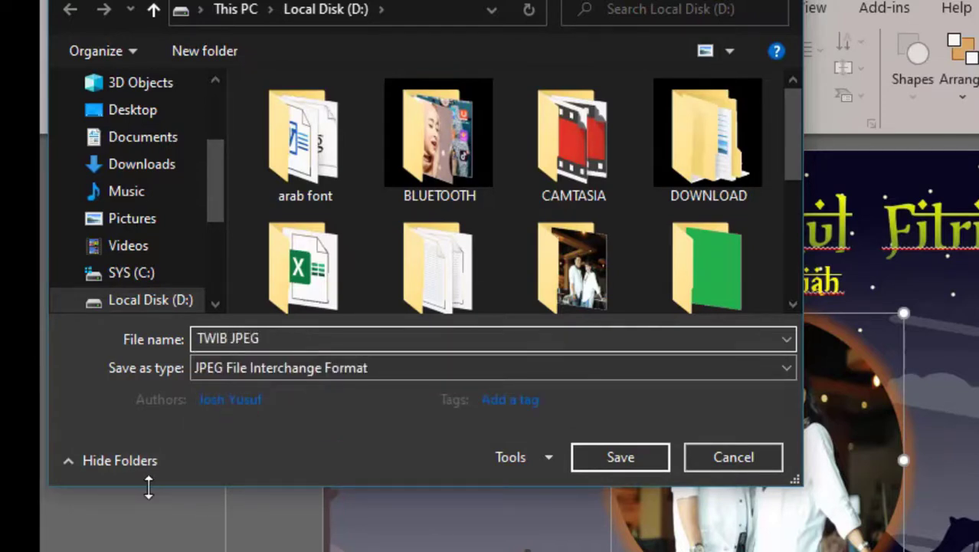
pyautogui.click(617, 464)
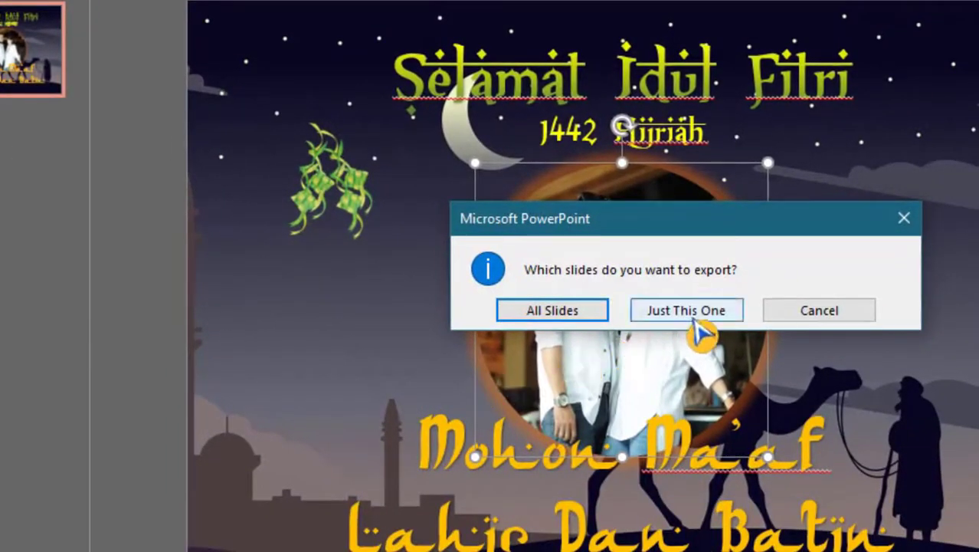
pyautogui.click(694, 316)
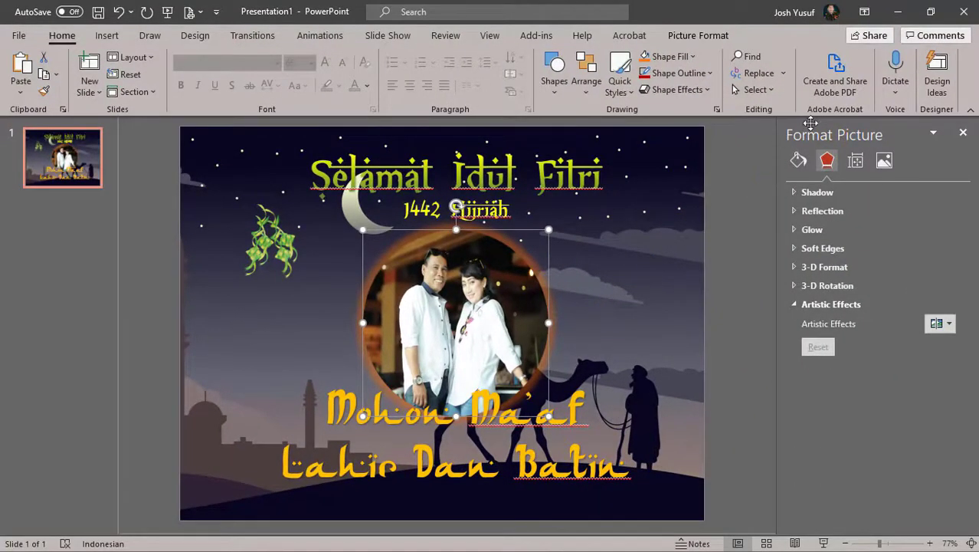
# Minimize PowerPoint and open TWIB JPEG in Photos to check the finished Eid card.
pyautogui.click(904, 23)
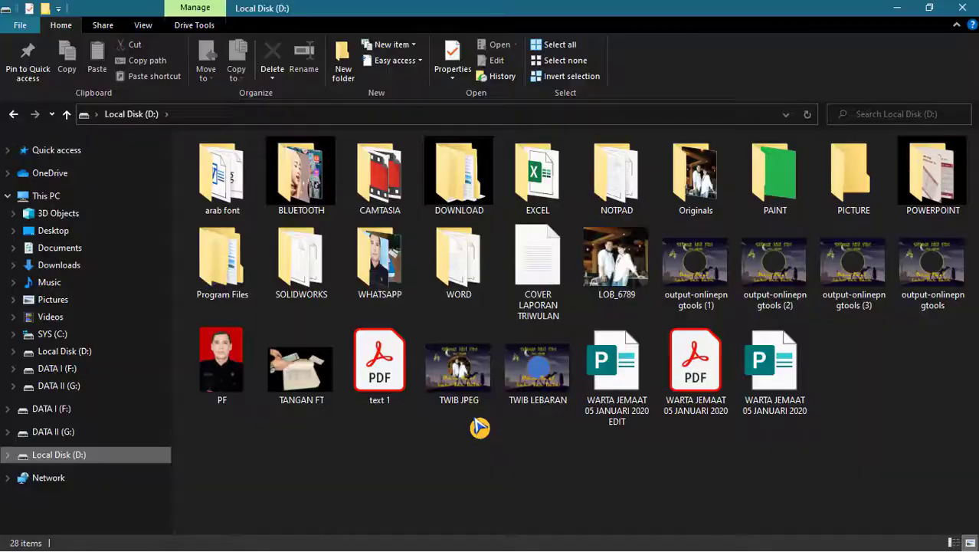
pyautogui.doubleClick(464, 383)
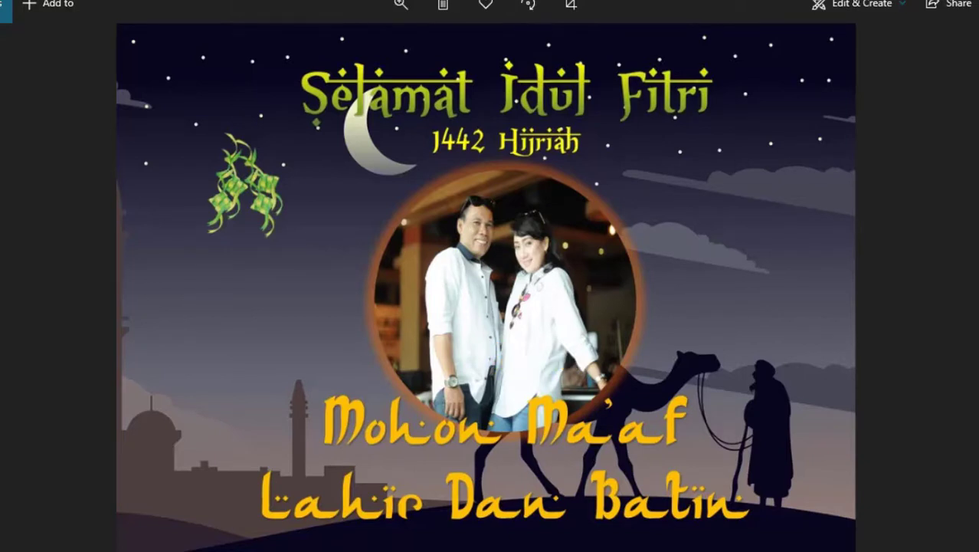
# Close the TWIB JPEG preview and open TWIB LEBARAN, the empty blue-circle version, in Photos.
pyautogui.hotkey('alt', 'F4')
pyautogui.click(551, 414)
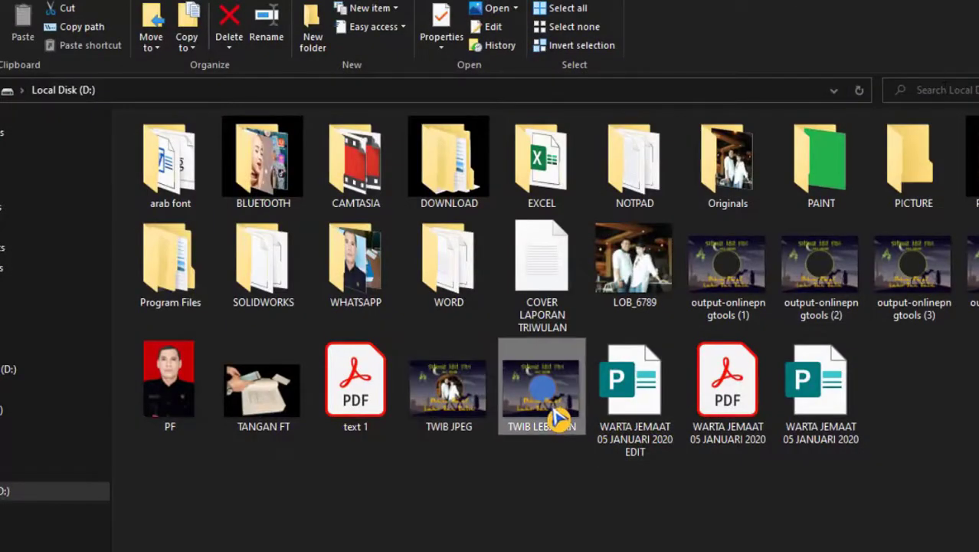
pyautogui.doubleClick(557, 418)
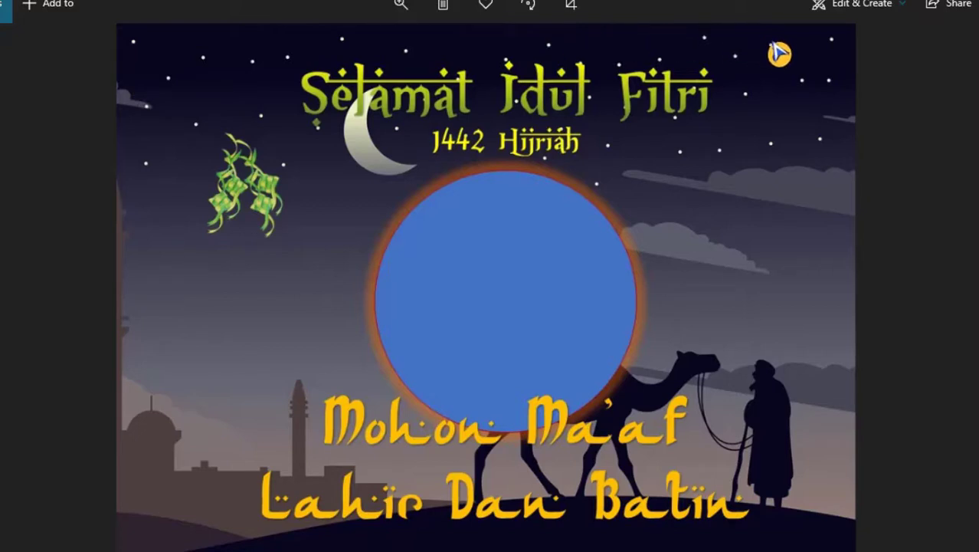
pyautogui.click(472, 197)
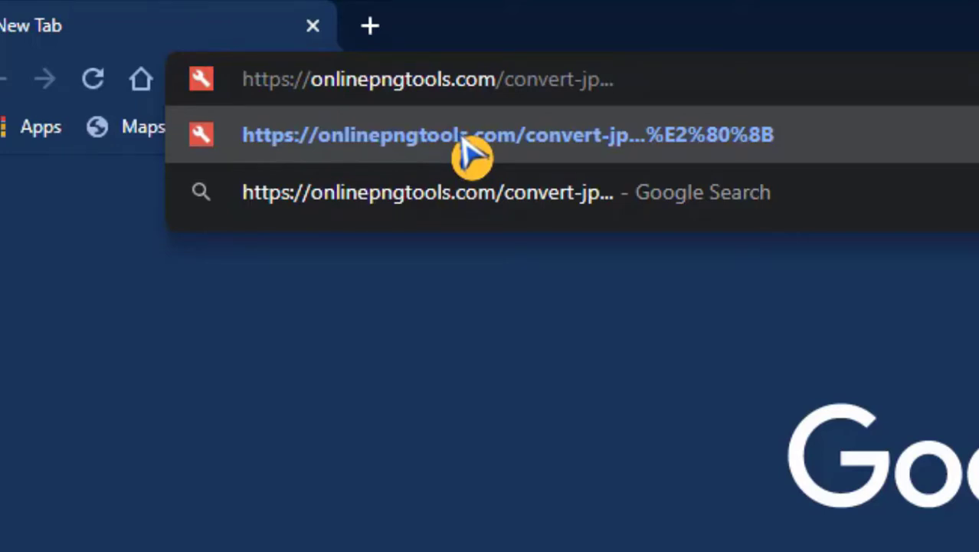
# Load onlinepngtools.com and open its Make PNG Transparent tool.
pyautogui.click(470, 154)
pyautogui.scroll(-2, 588, 360)
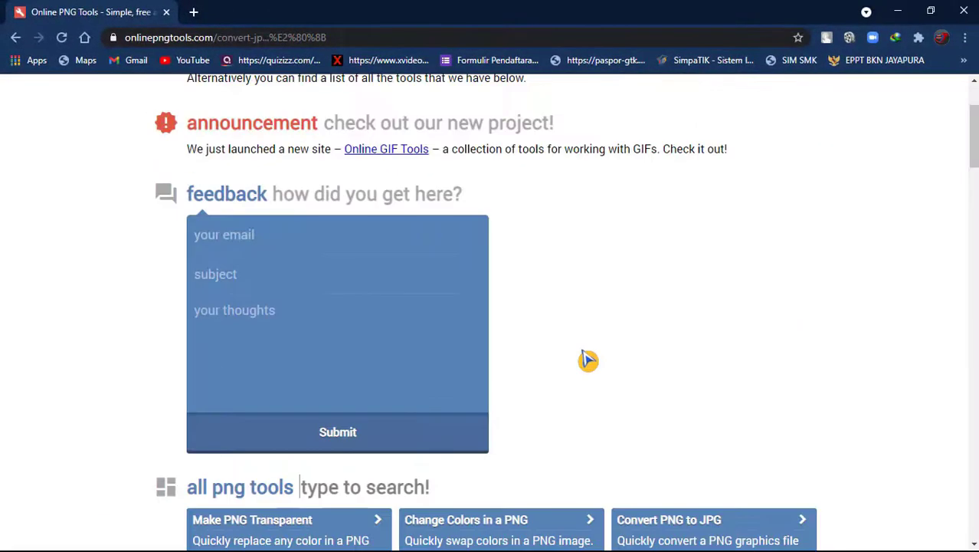
pyautogui.scroll(-2, 587, 361)
pyautogui.scroll(-2, 584, 357)
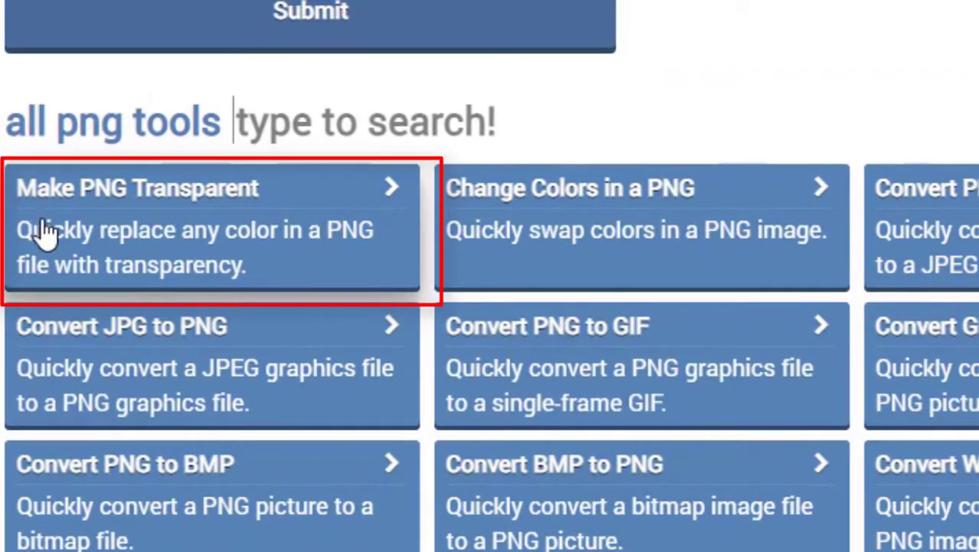
pyautogui.click(95, 214)
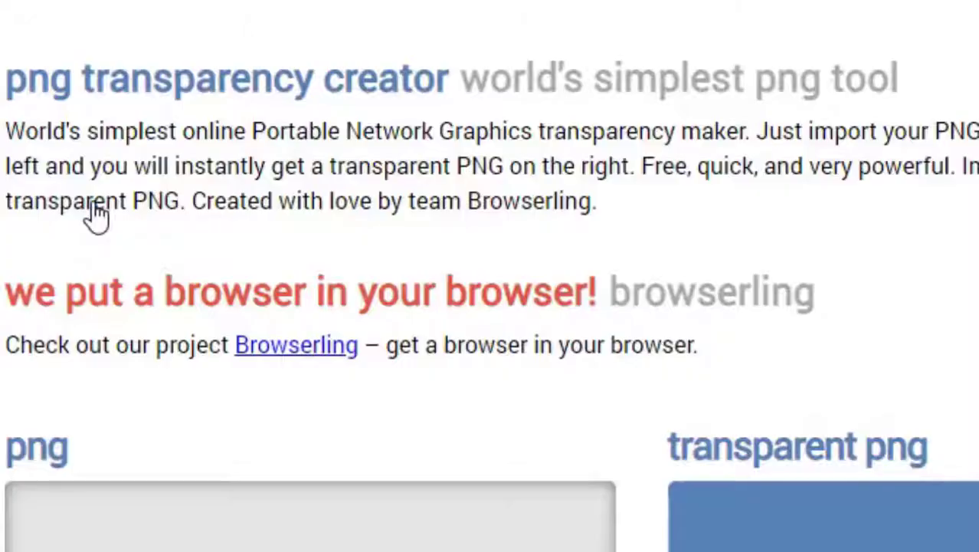
# Import from file and select the TWIB LEBARAN image.
pyautogui.scroll(-5, 92, 212)
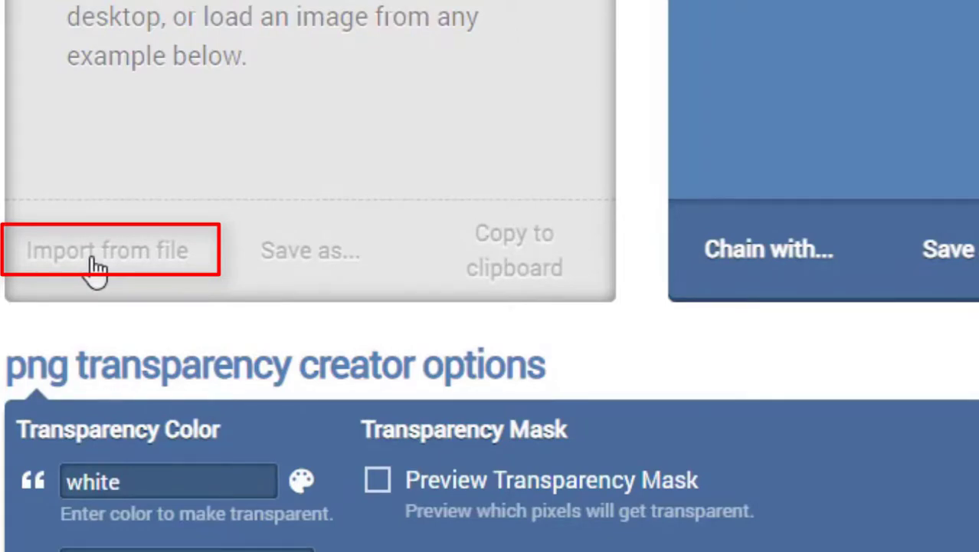
pyautogui.click(91, 268)
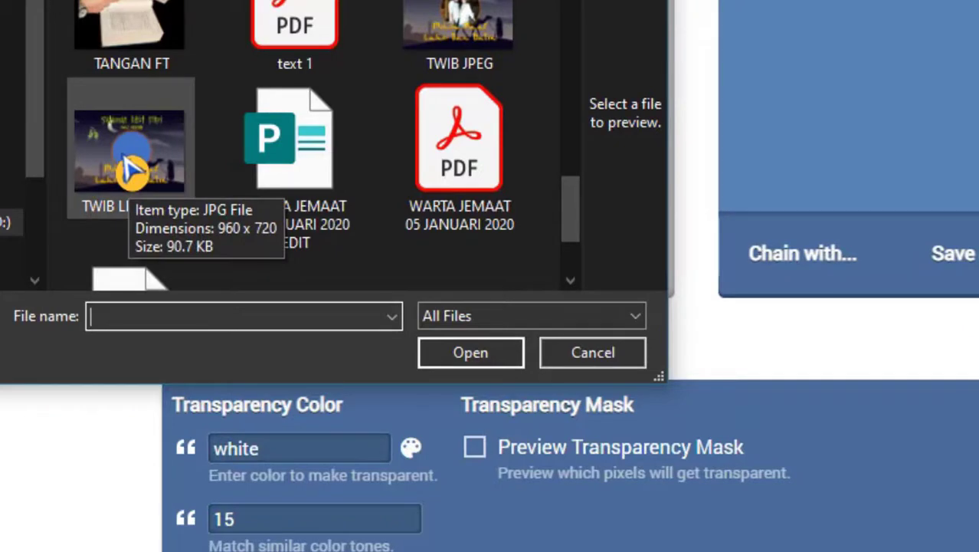
pyautogui.click(132, 169)
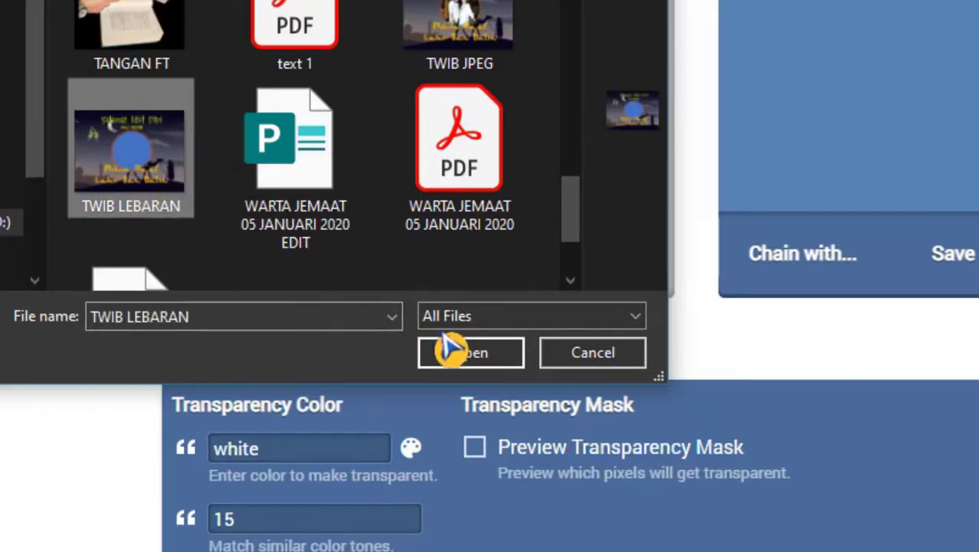
# Load TWIB LEBARAN and set the transparency colour to the circle's blue, rgb(10, 102, 234).
pyautogui.click(485, 373)
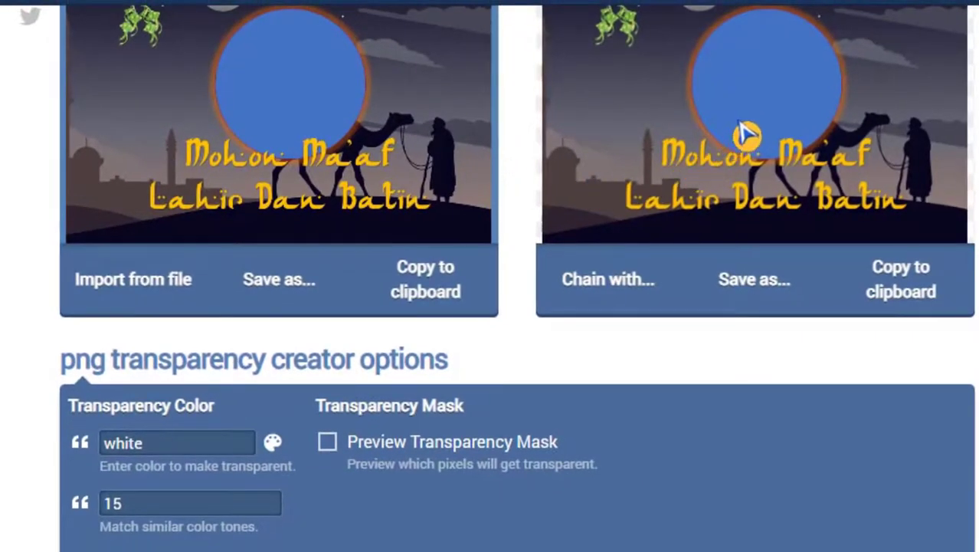
pyautogui.scroll(1, 774, 138)
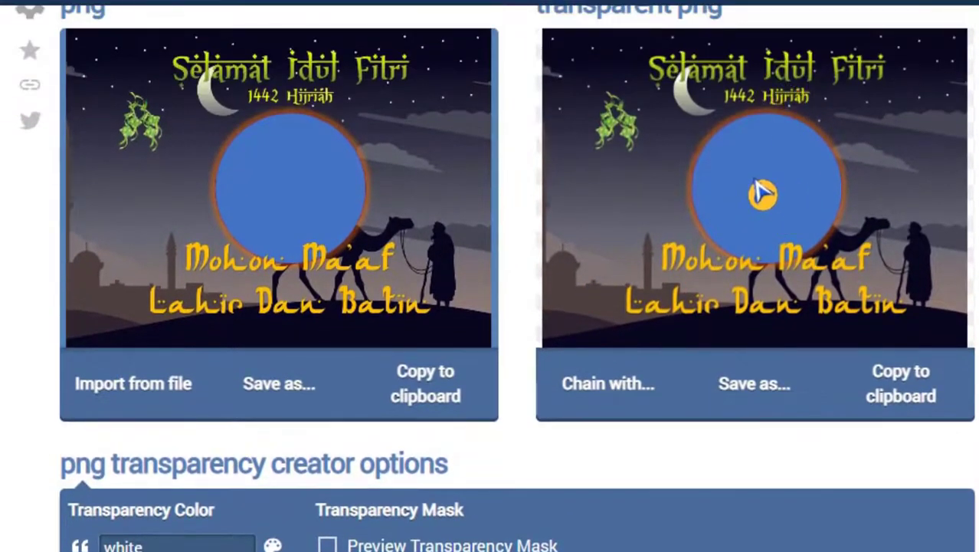
pyautogui.scroll(-1, 459, 284)
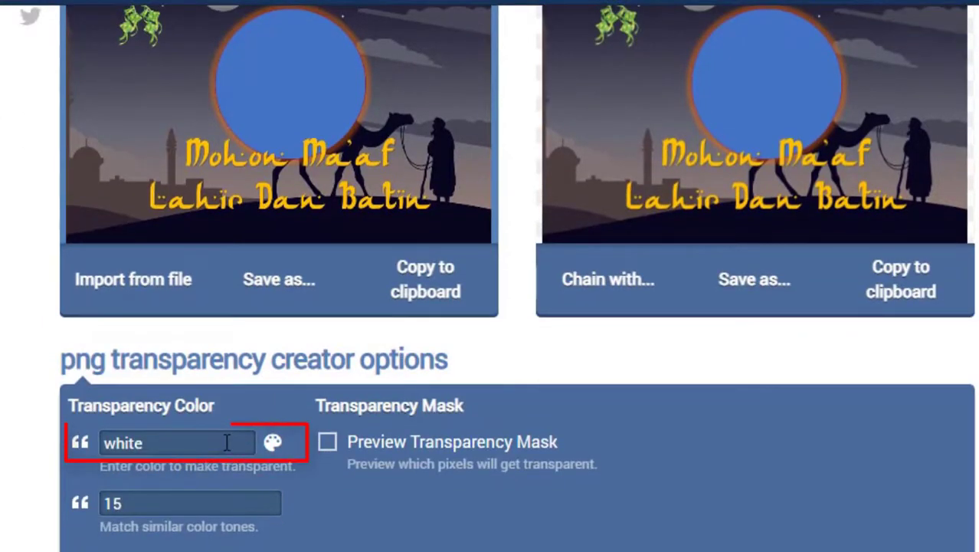
pyautogui.click(227, 443)
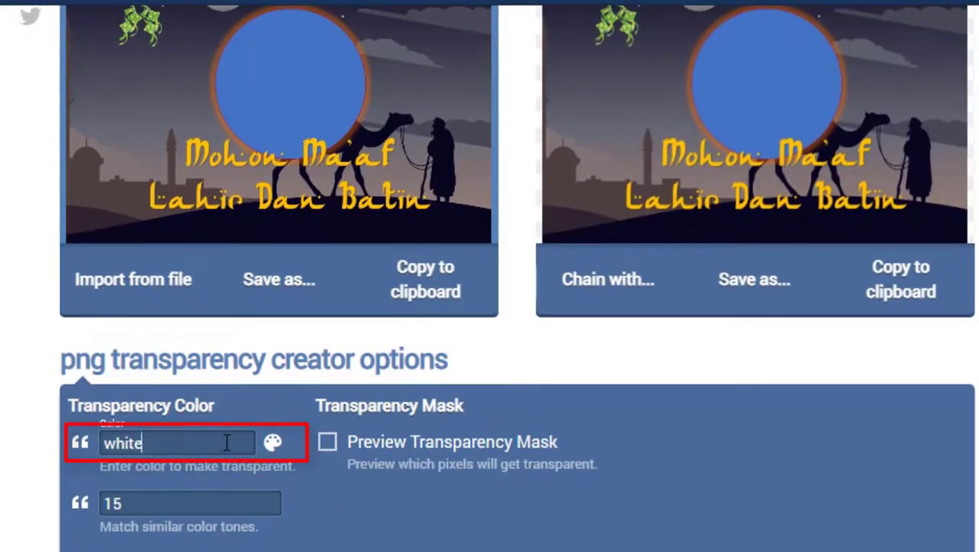
pyautogui.click(274, 445)
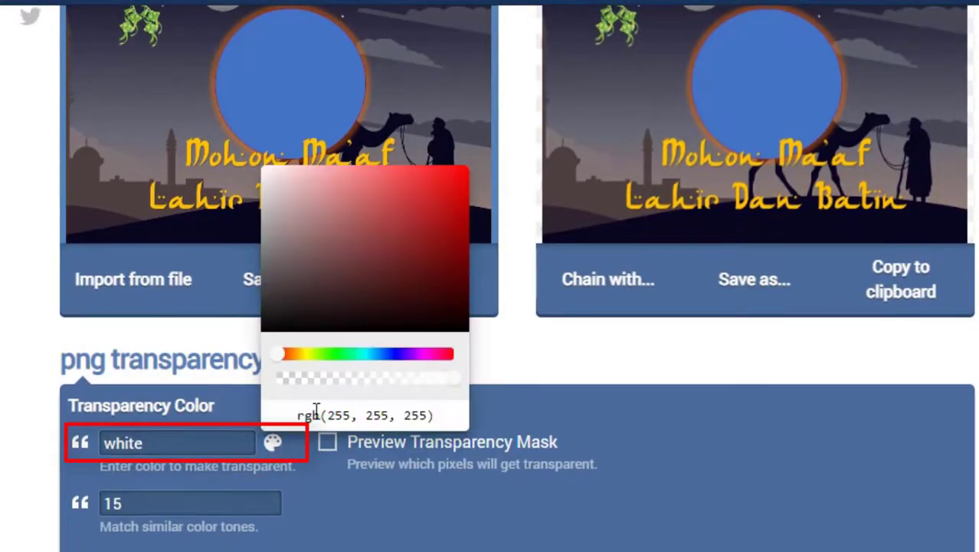
pyautogui.click(386, 355)
pyautogui.moveTo(455, 200)
pyautogui.mouseDown()
pyautogui.moveTo(441, 181)
pyautogui.moveTo(457, 175)
pyautogui.mouseUp()
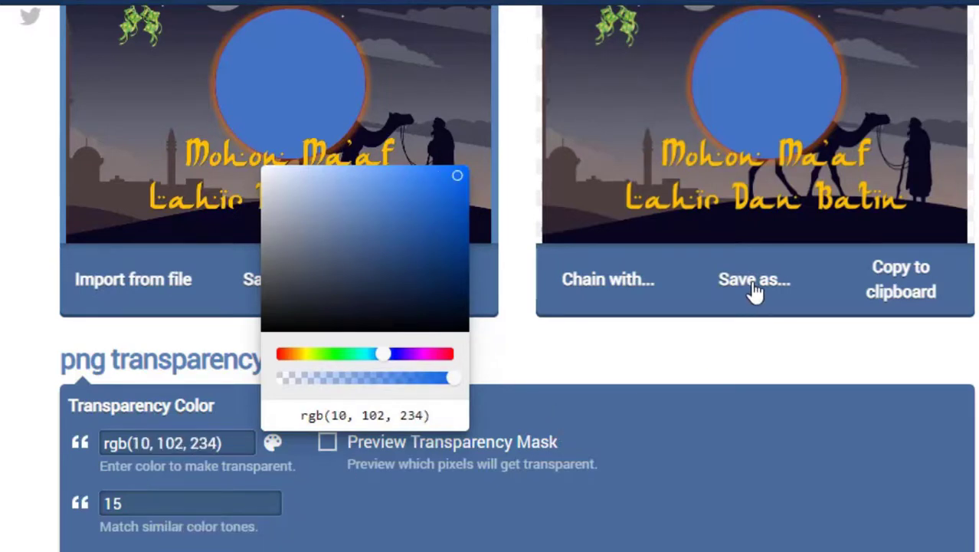
pyautogui.click(429, 460)
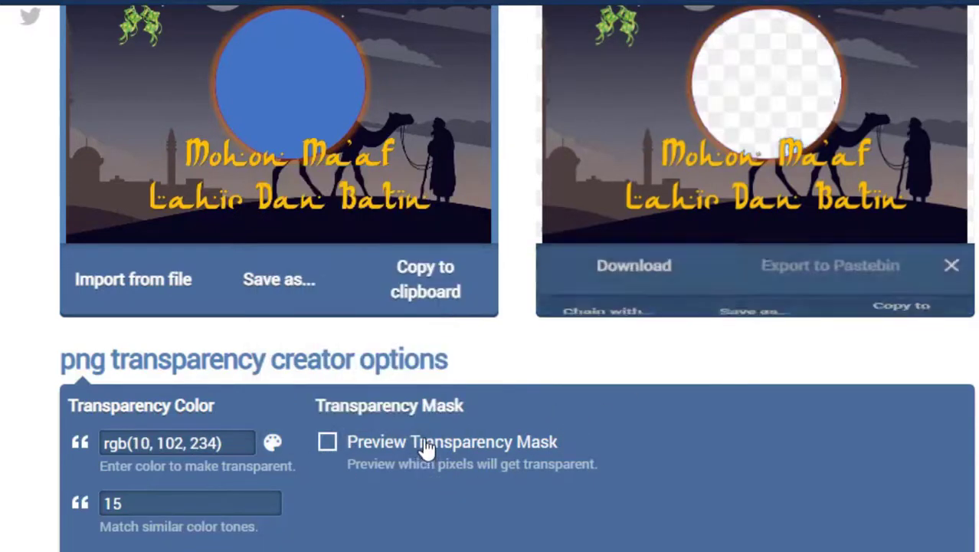
# Raise the colour-match percentage from 15 to 20.
pyautogui.scroll(2, 426, 443)
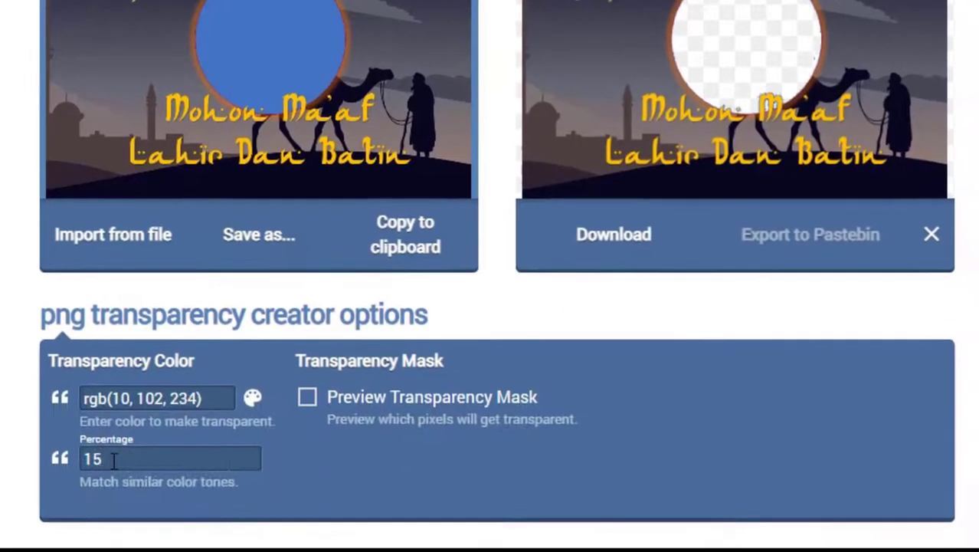
pyautogui.click(108, 440)
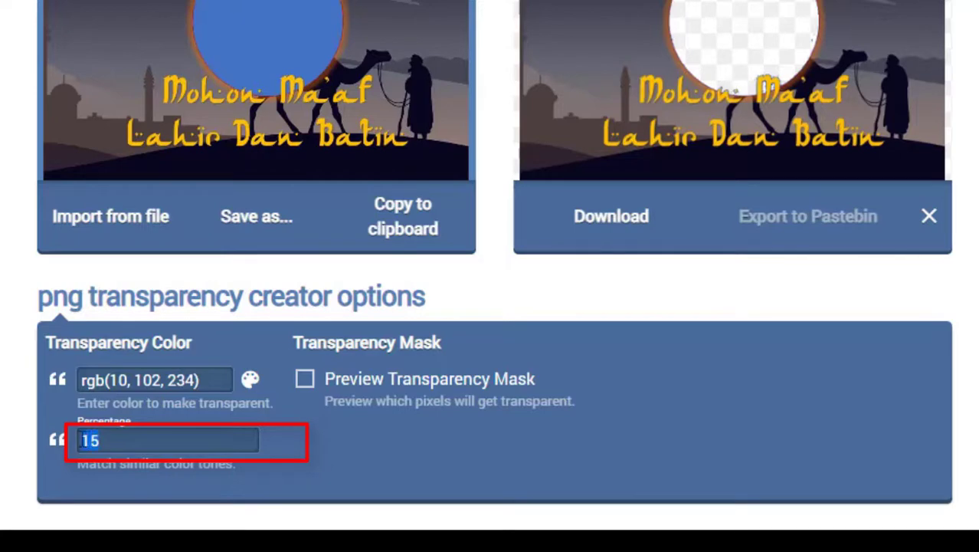
pyautogui.write('20')
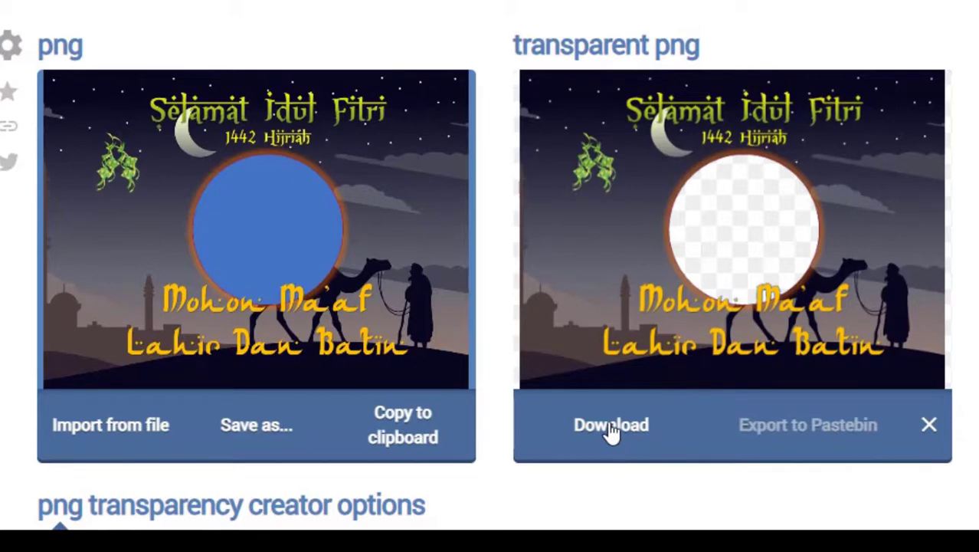
# Download the transparent twibbon and save it under the name TWIB PNG.
pyautogui.click(611, 426)
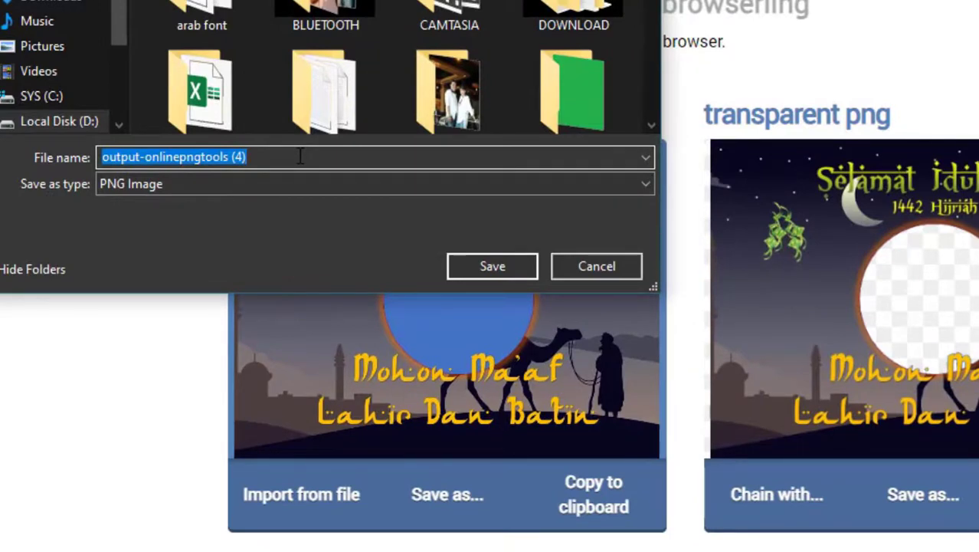
pyautogui.write('TWIB PN')
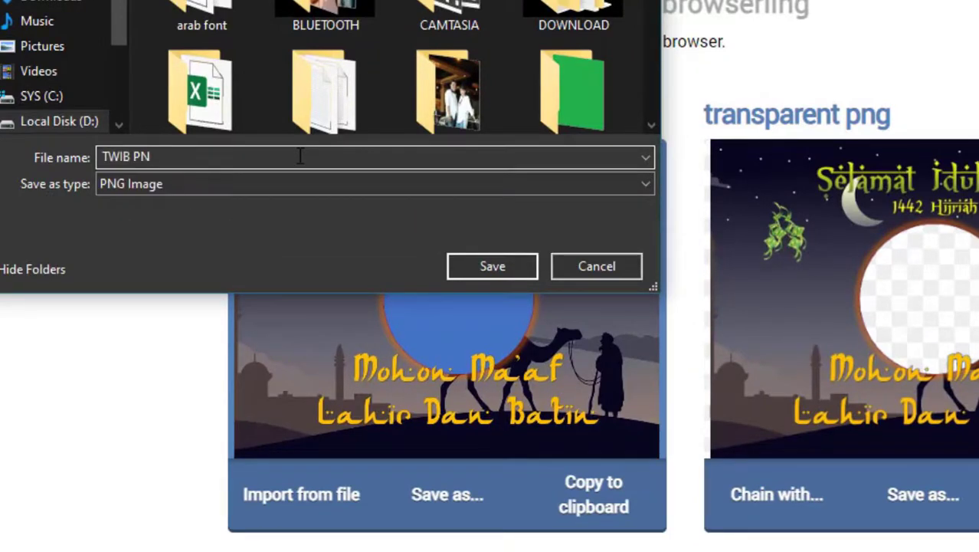
pyautogui.write('G')
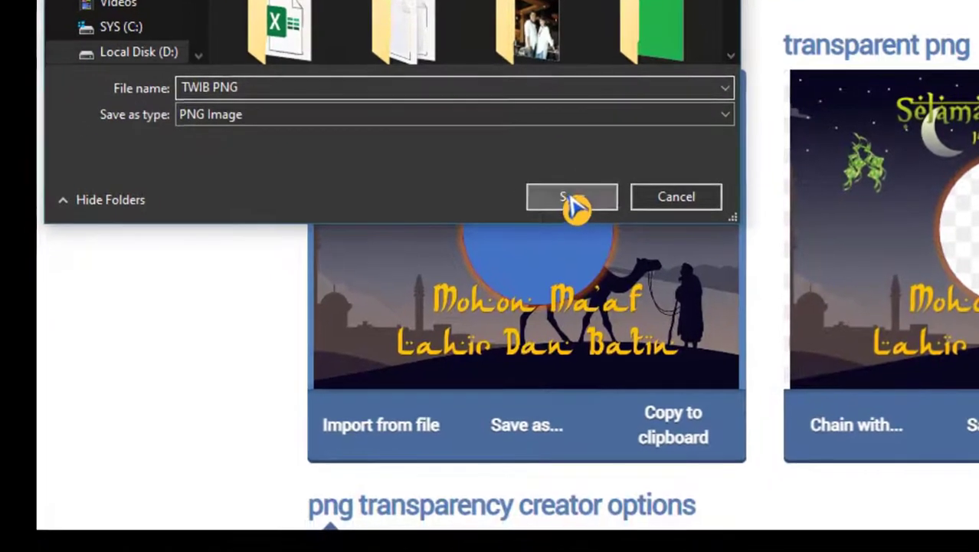
pyautogui.click(571, 199)
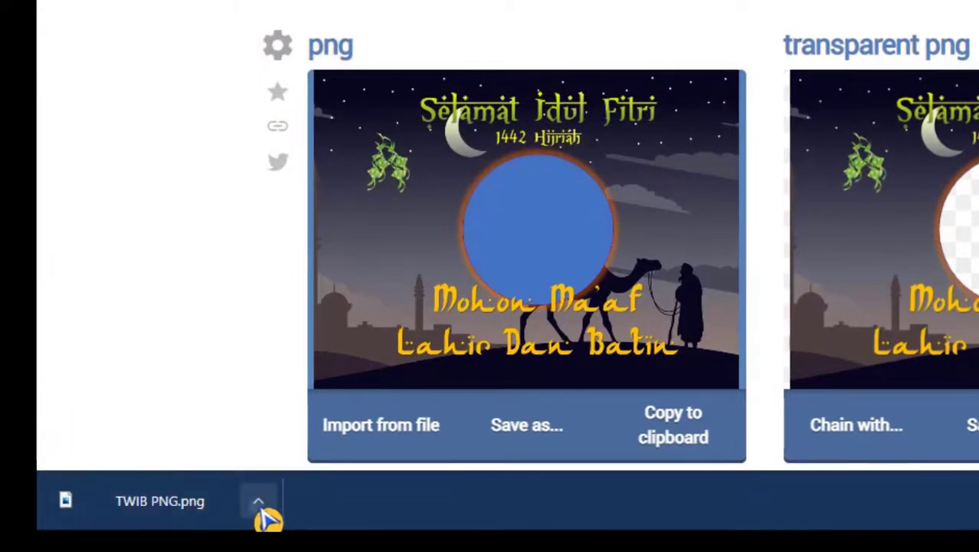
pyautogui.click(260, 510)
# Dismiss the download menu and load the twibbonize.com homepage in a new tab.
pyautogui.click(339, 383)
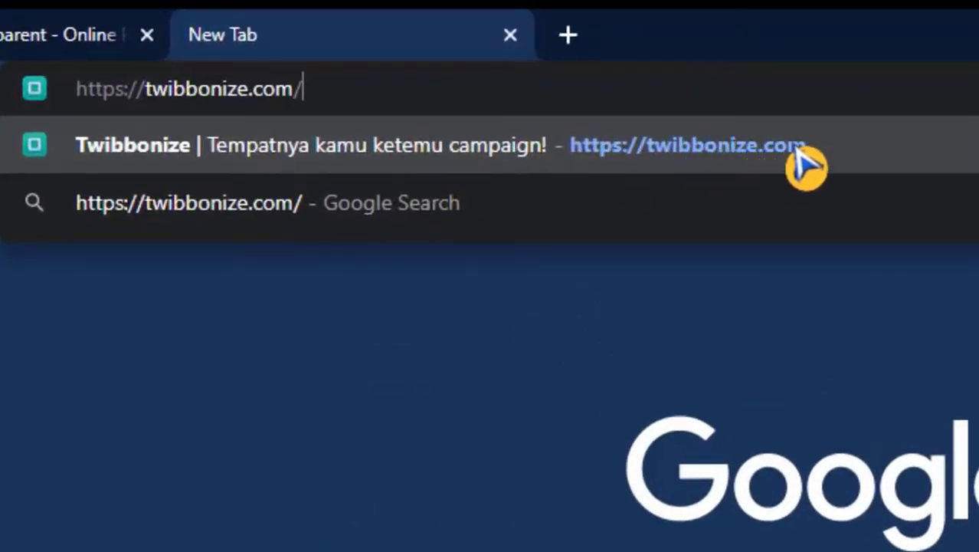
pyautogui.click(797, 150)
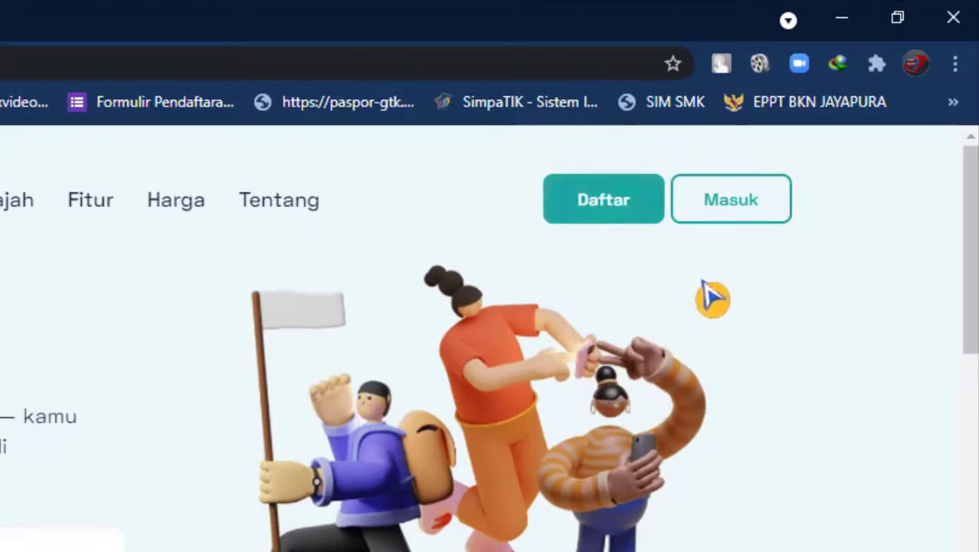
# Log in to Twibbonize through Masuk using the Facebook option.
pyautogui.click(722, 212)
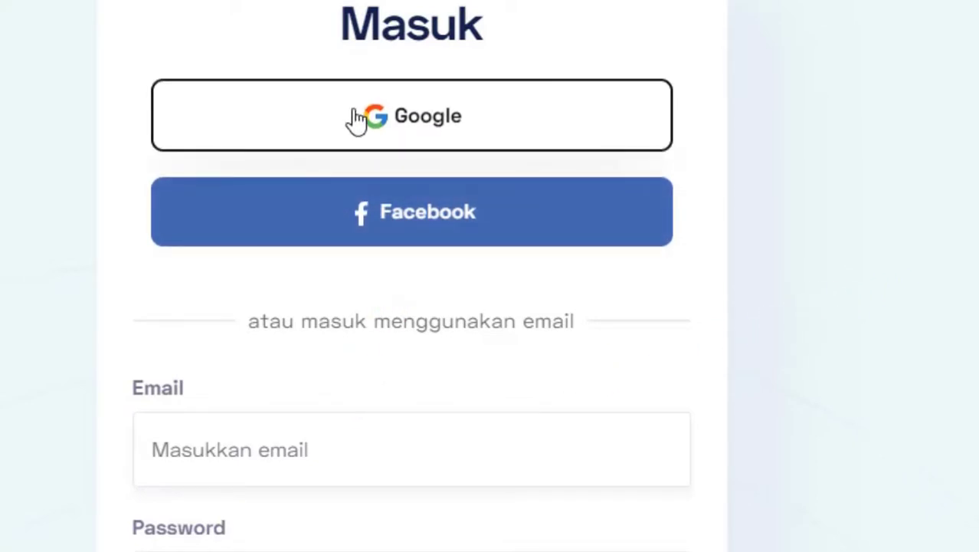
pyautogui.click(444, 193)
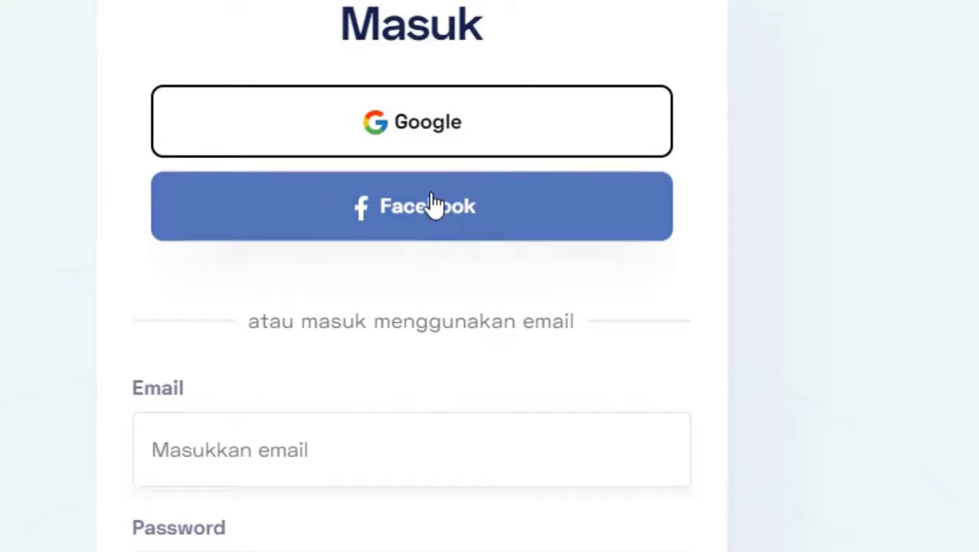
pyautogui.click(452, 186)
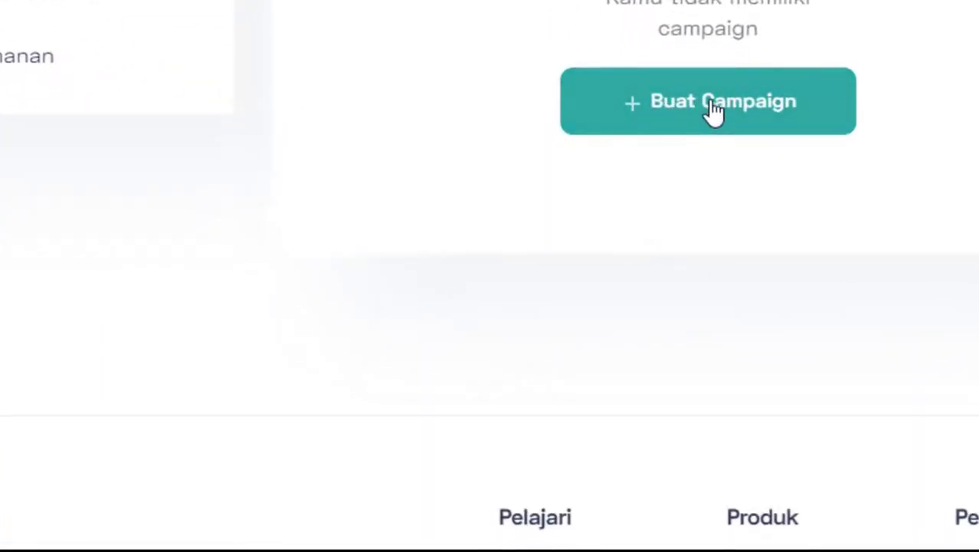
# Start a campaign with Buat Campaign and enter kartulebarantwibbon as the link after twb.nz/.
pyautogui.click(712, 103)
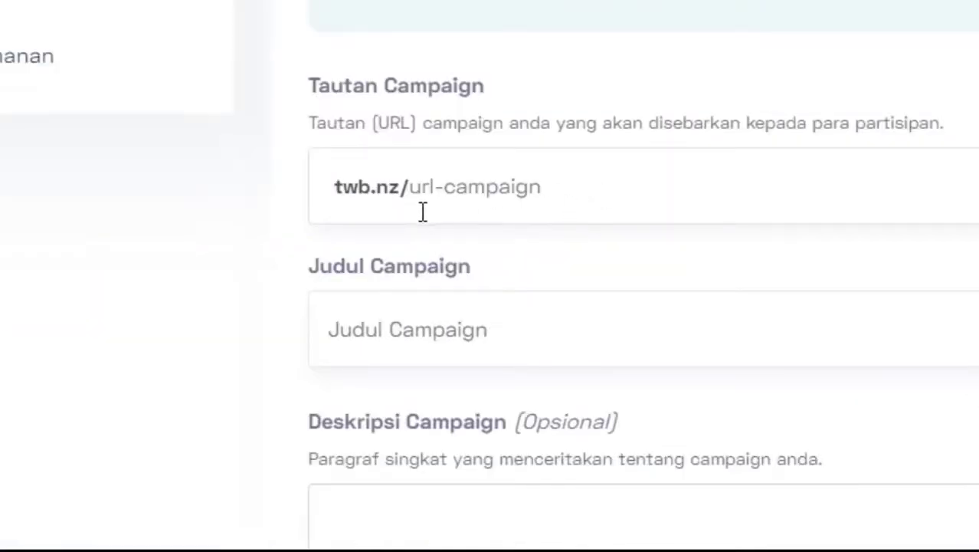
pyautogui.click(380, 213)
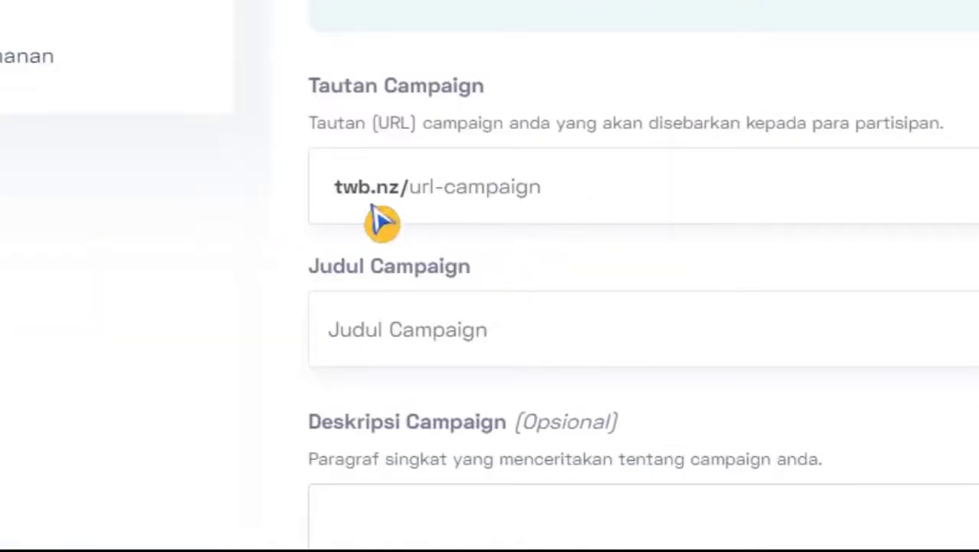
pyautogui.click(544, 190)
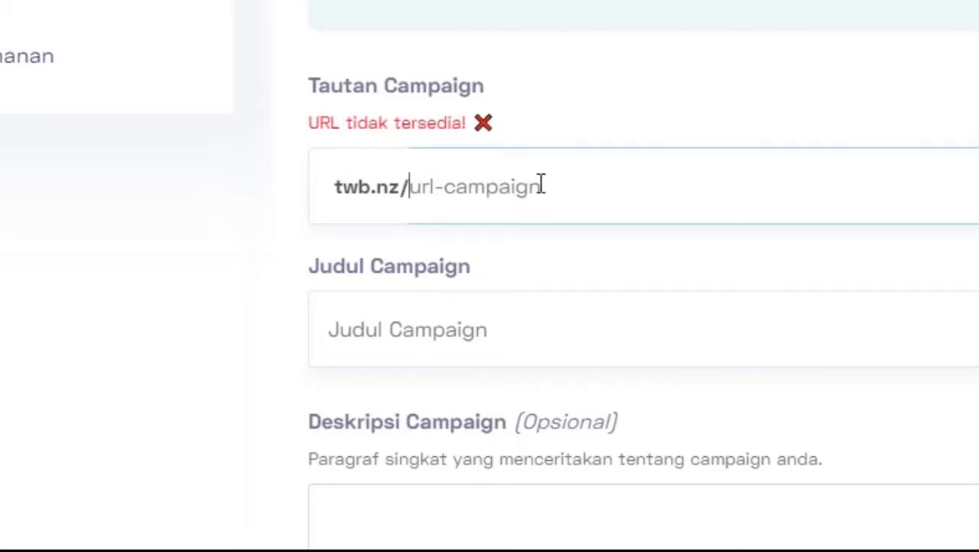
pyautogui.write('kartulebara')
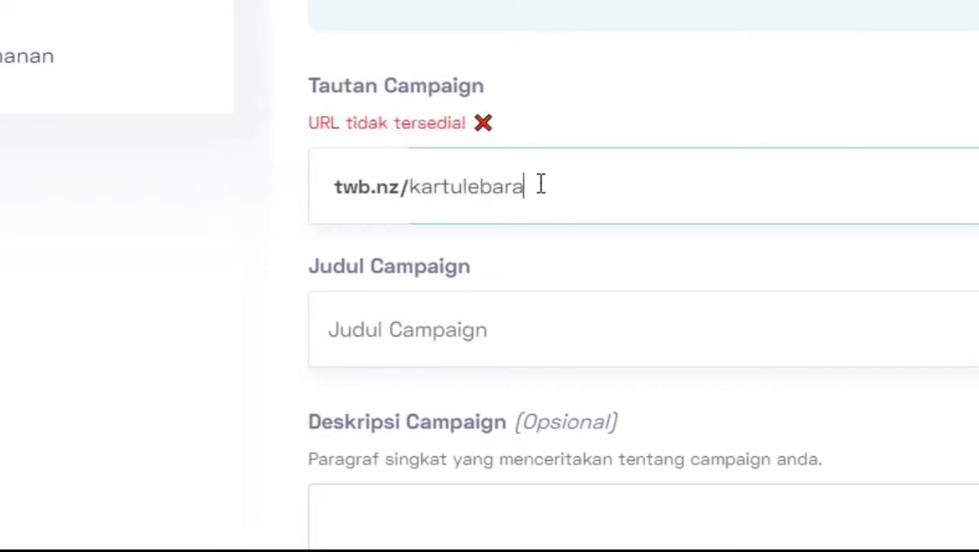
pyautogui.write('ntwibbon')
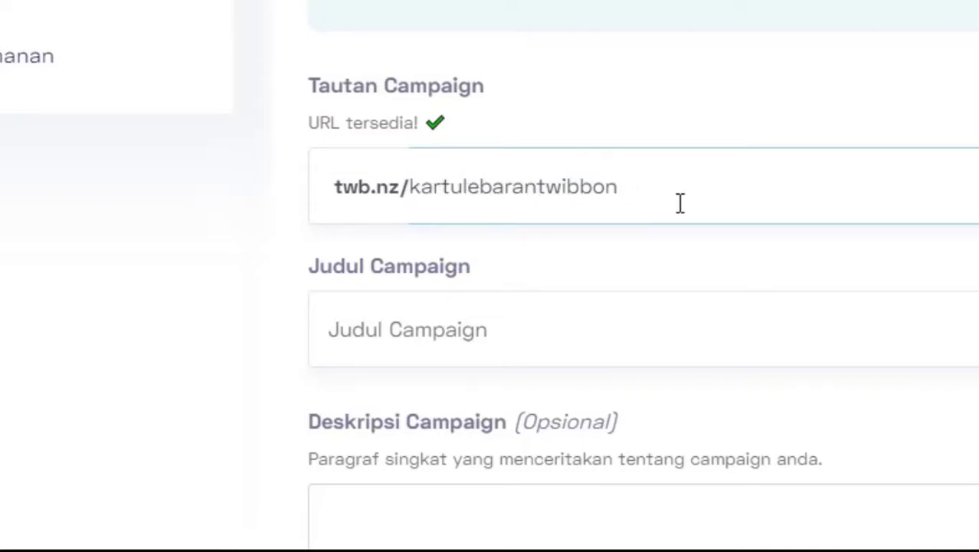
pyautogui.scroll(-3, 701, 217)
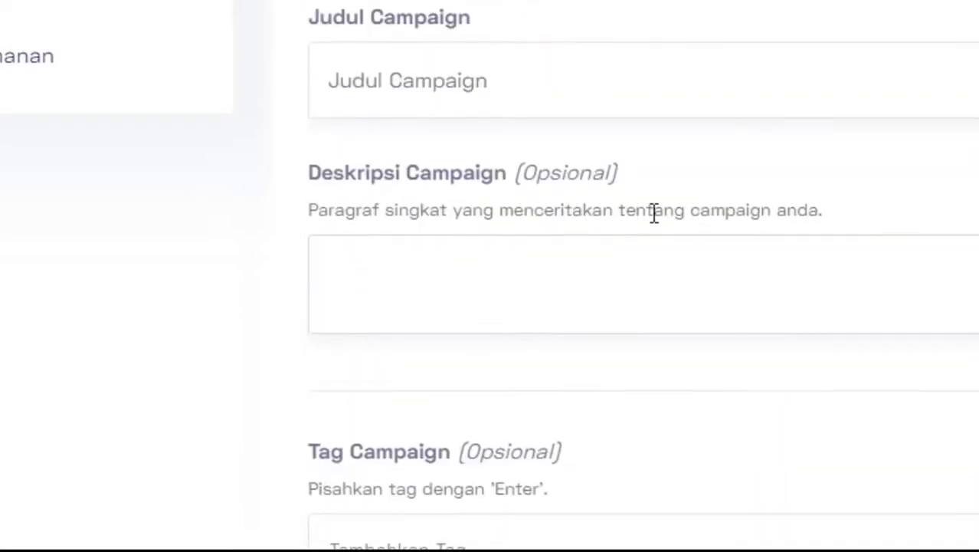
# Enter KARTU LEBARAN as the Judul Campaign, then scroll to the empty twibbon PNG upload box.
pyautogui.click(506, 91)
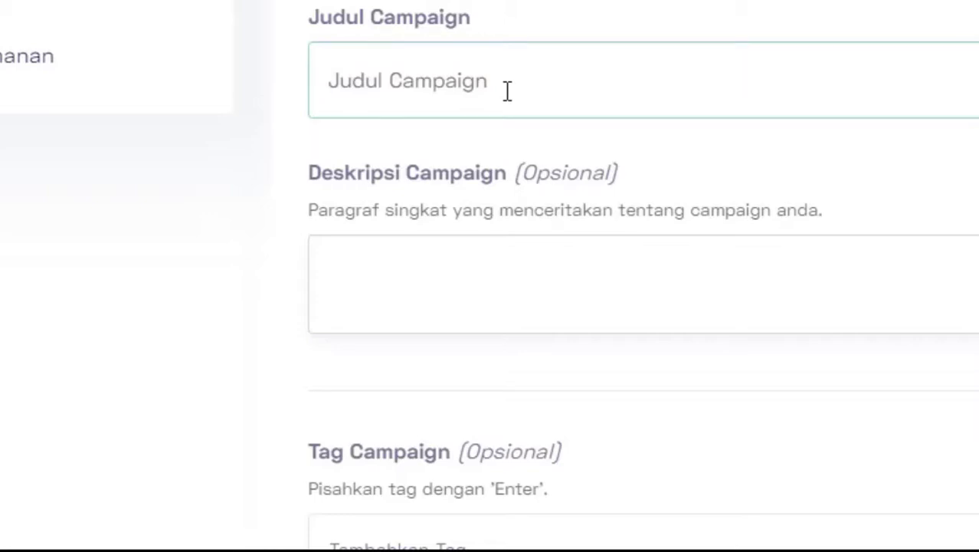
pyautogui.write('KARTU ')
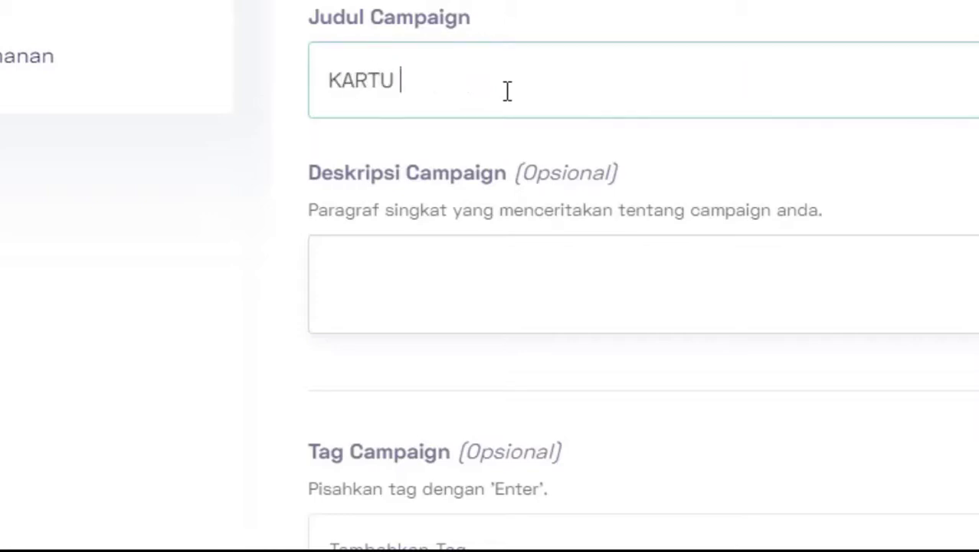
pyautogui.write('LEBARAN')
pyautogui.scroll(-2, 514, 268)
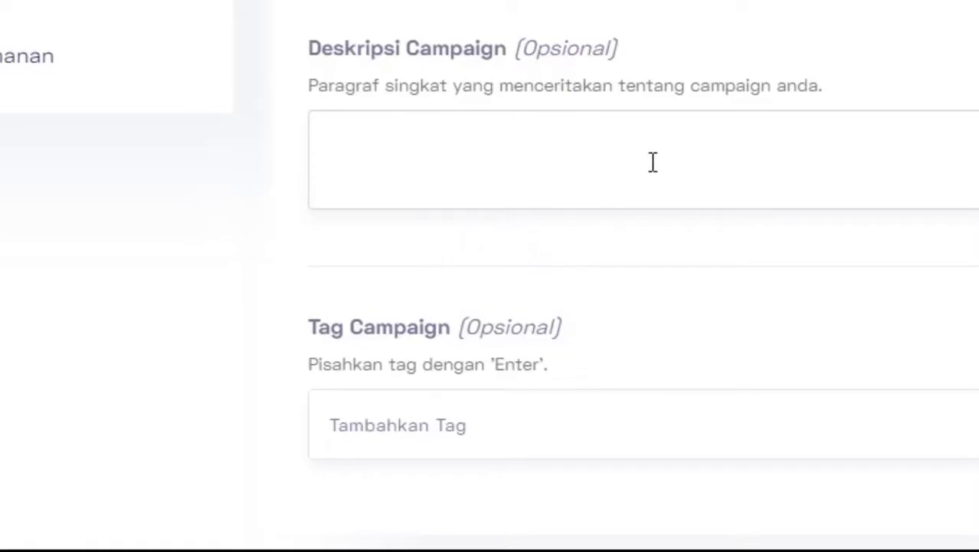
pyautogui.scroll(-5, 629, 157)
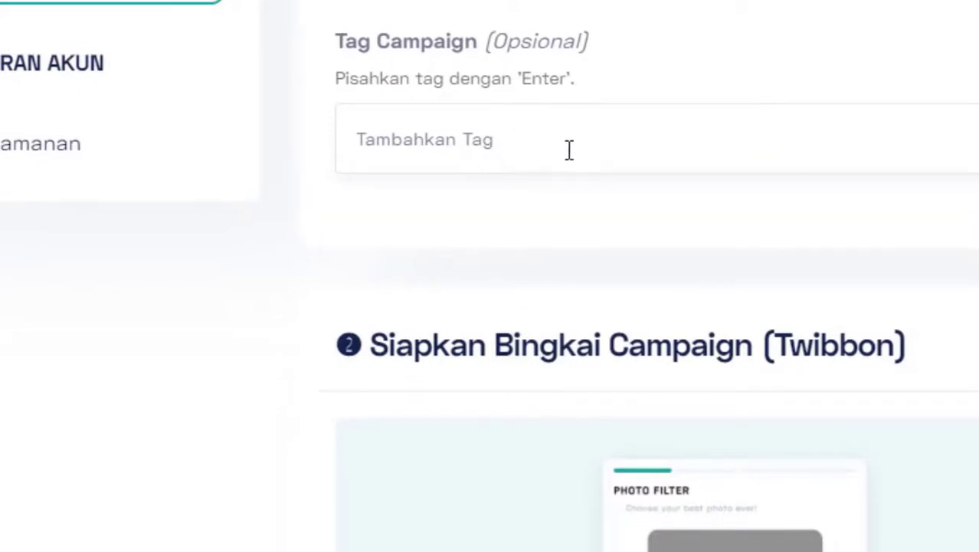
pyautogui.scroll(-5, 570, 150)
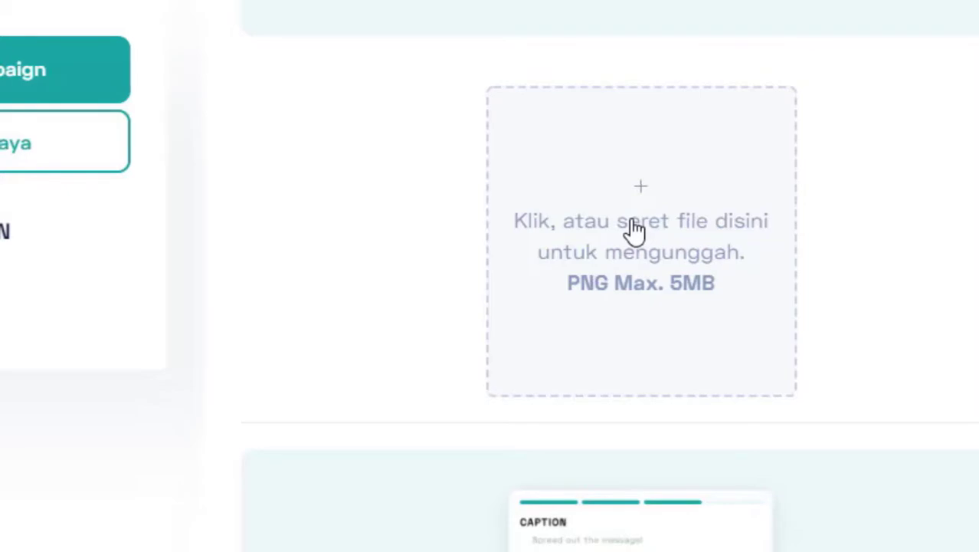
# Upload the TWIB PNG twibbon frame and publish it as the KARTU LEBARAN campaign.
pyautogui.click(634, 230)
pyautogui.scroll(-5, 429, 276)
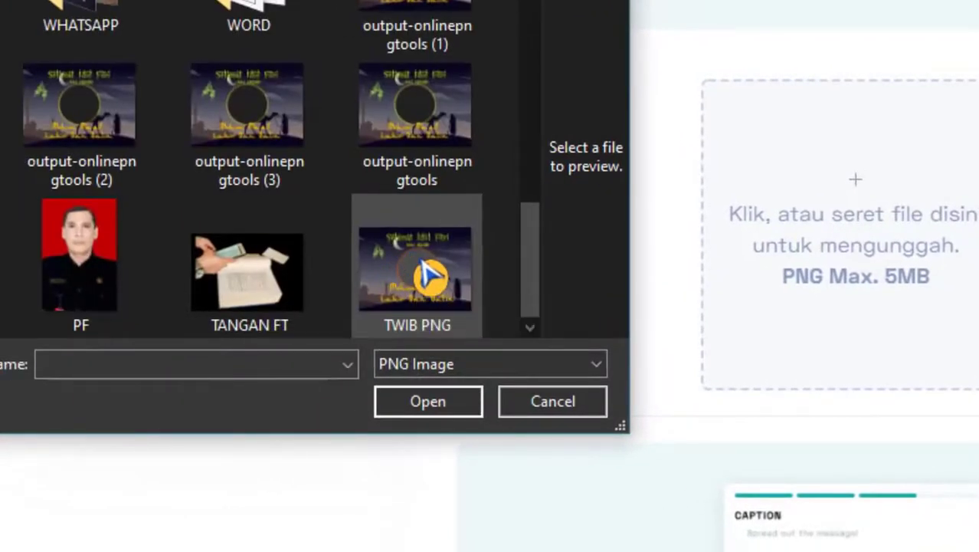
pyautogui.click(431, 274)
pyautogui.click(429, 406)
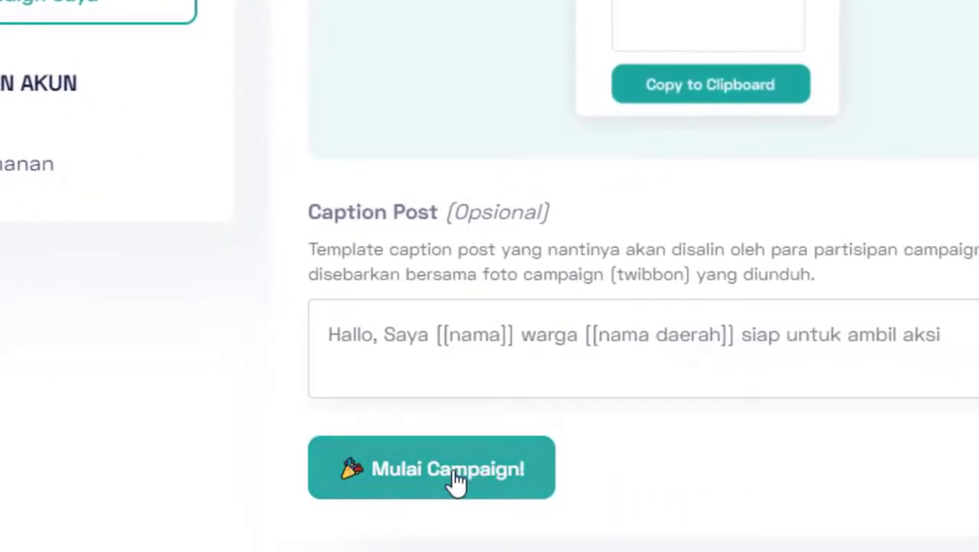
pyautogui.click(458, 481)
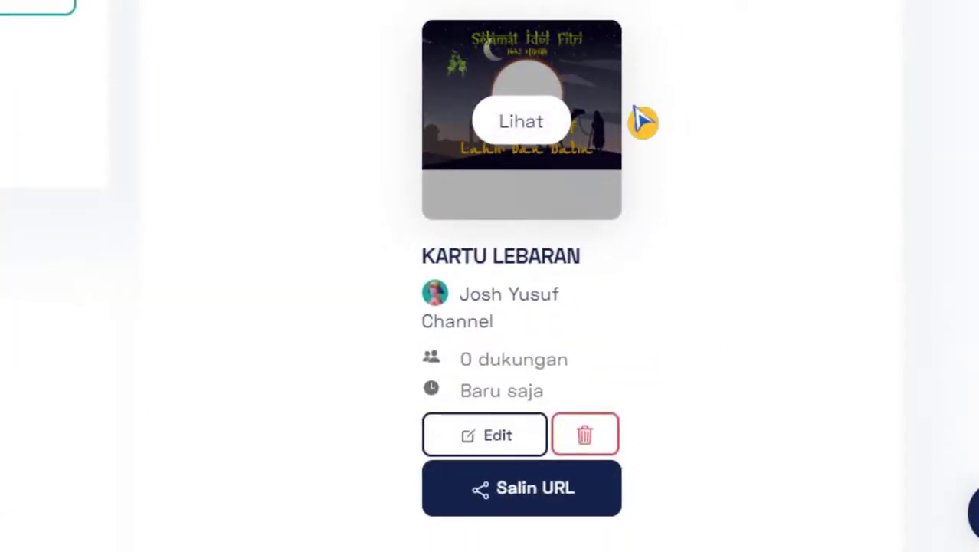
pyautogui.moveTo(462, 210)
pyautogui.scroll(-2, 749, 360)
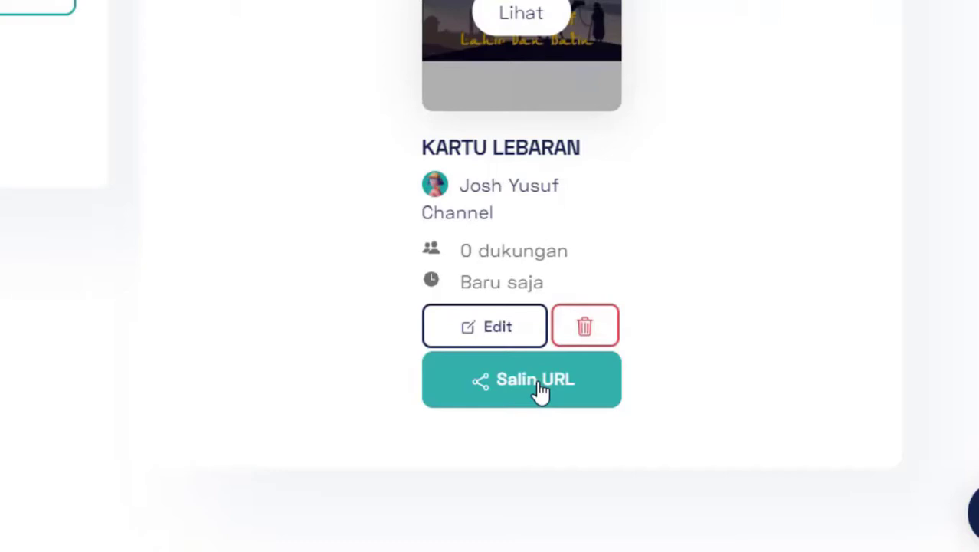
pyautogui.scroll(2, 705, 490)
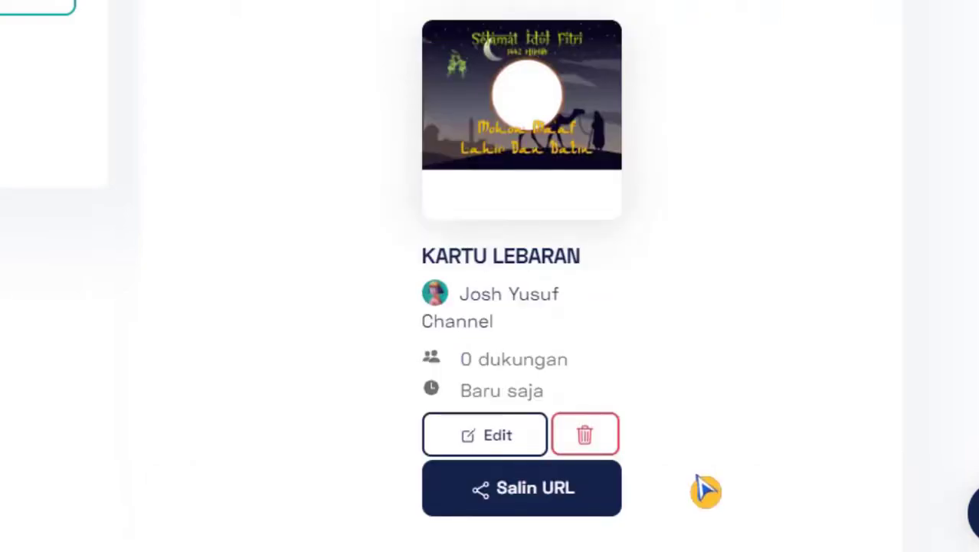
pyautogui.moveTo(536, 153)
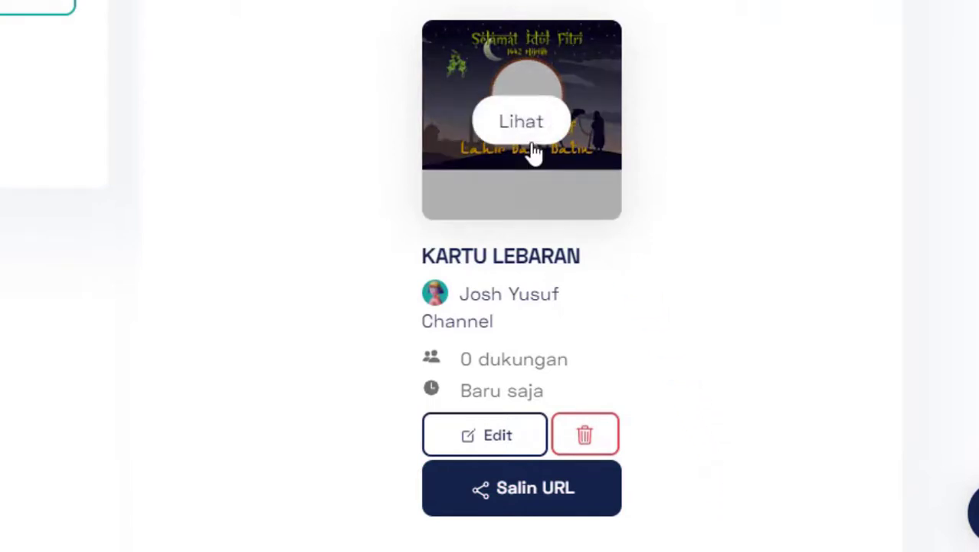
# Open the KARTU LEBARAN campaign and load the LOB_6789 photo into its frame.
pyautogui.click(525, 130)
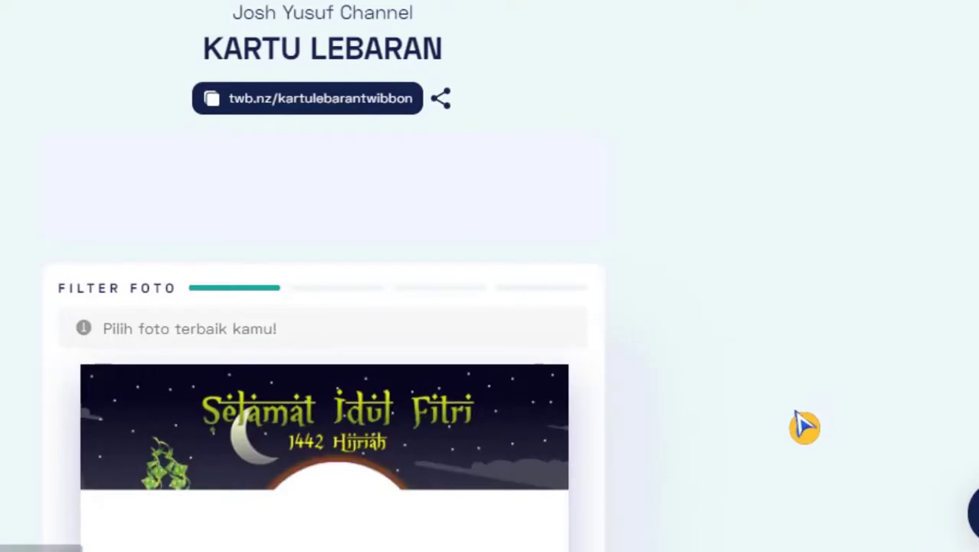
pyautogui.scroll(-3, 798, 427)
pyautogui.scroll(-2, 749, 410)
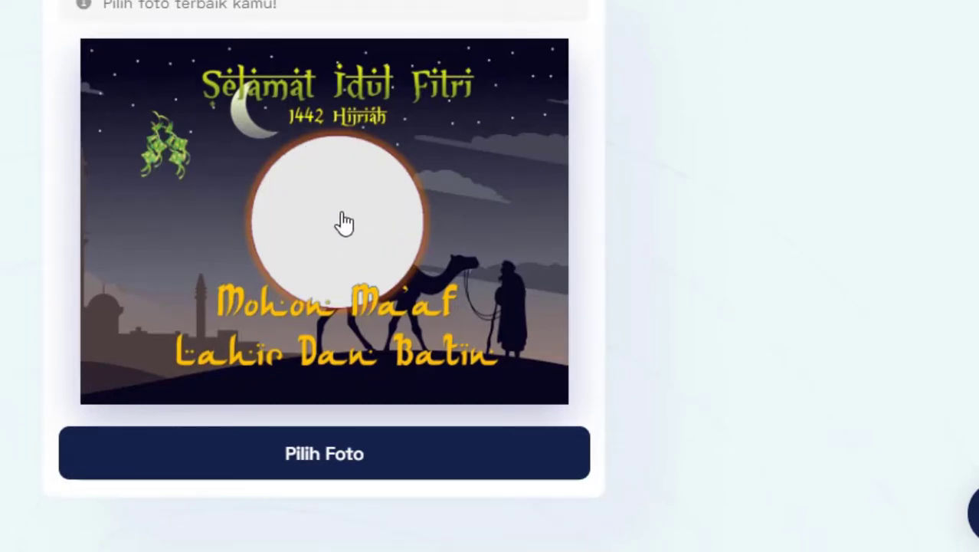
pyautogui.click(328, 456)
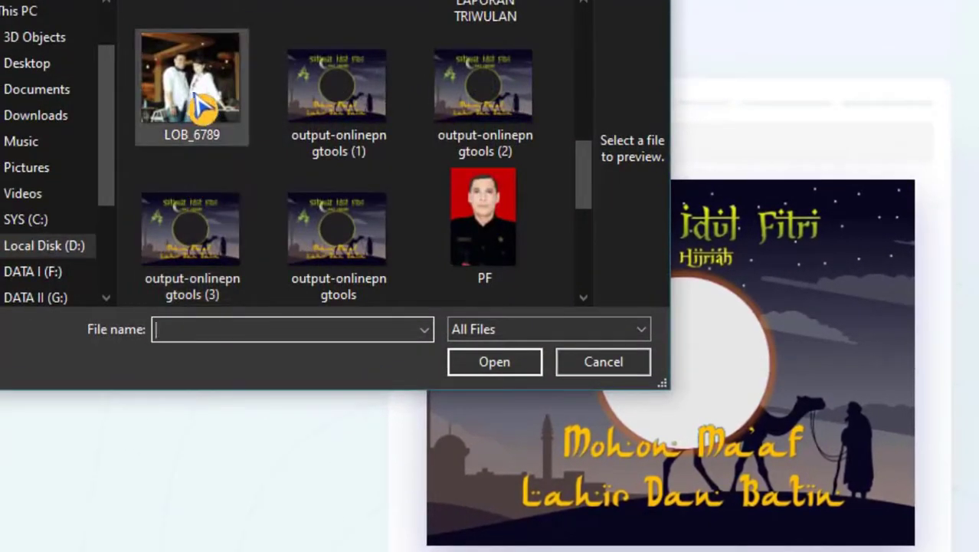
pyautogui.click(201, 106)
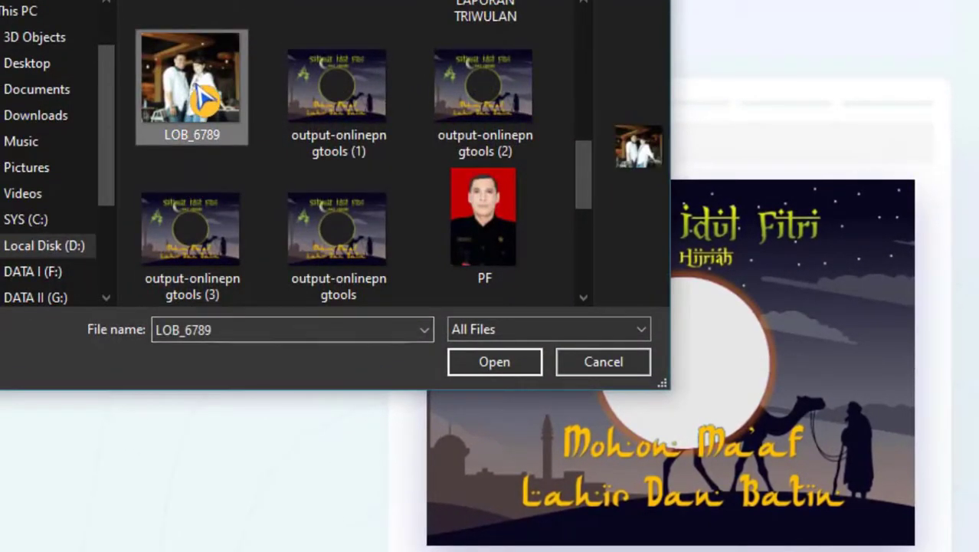
pyautogui.click(512, 368)
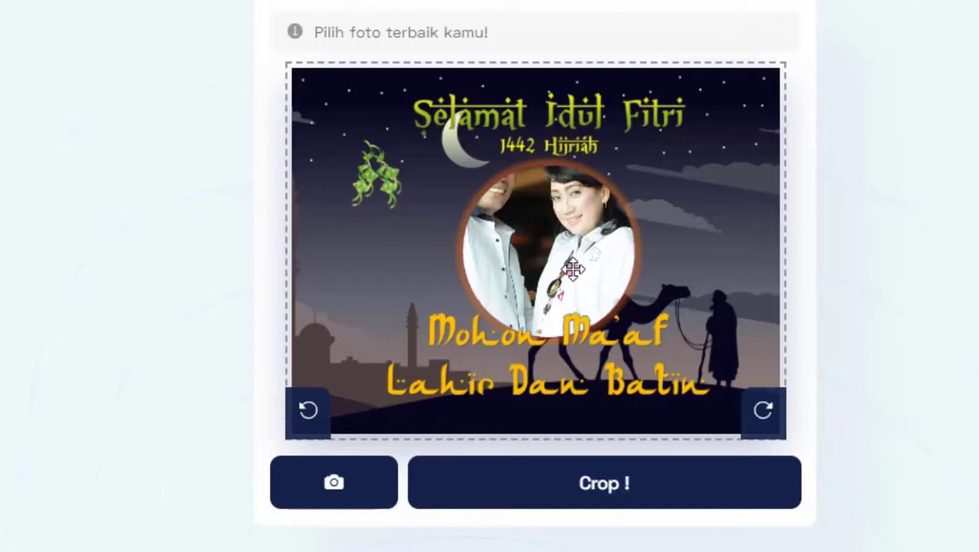
# Zoom out the couple photo, nudge it right to fit the circle, then crop it.
pyautogui.scroll(-1, 573, 268)
pyautogui.scroll(-2, 573, 268)
pyautogui.scroll(-2, 573, 269)
pyautogui.scroll(-2, 573, 268)
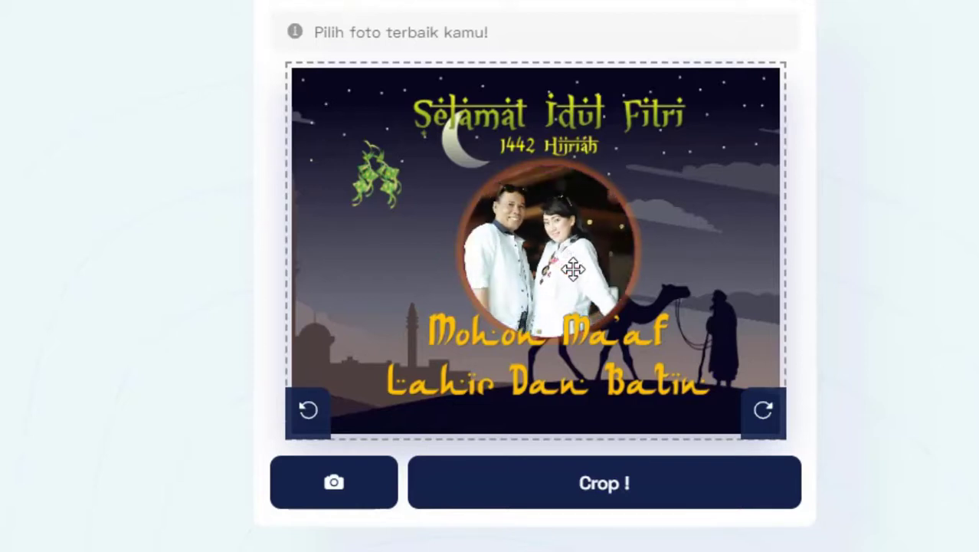
pyautogui.scroll(-2, 573, 268)
pyautogui.scroll(-2, 574, 269)
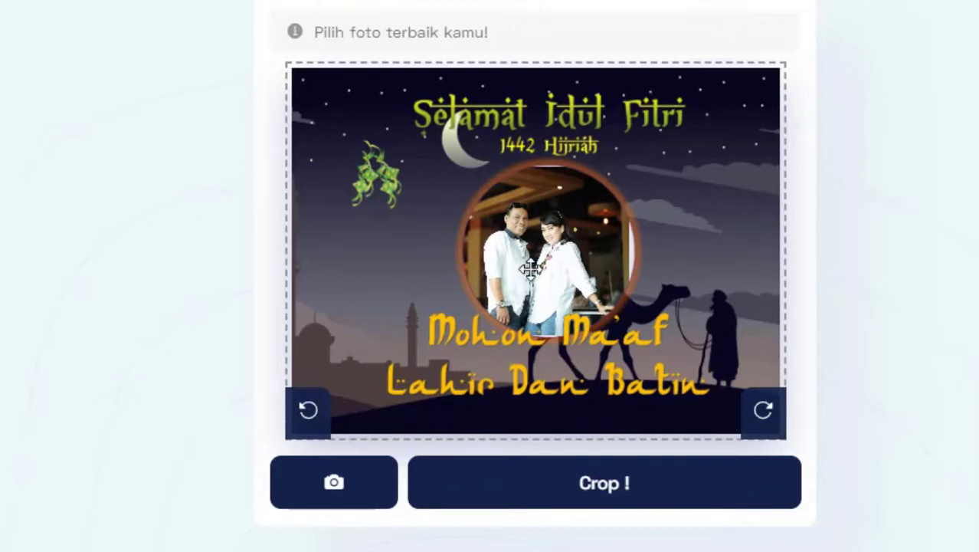
pyautogui.moveTo(530, 268); pyautogui.dragTo(538, 265)
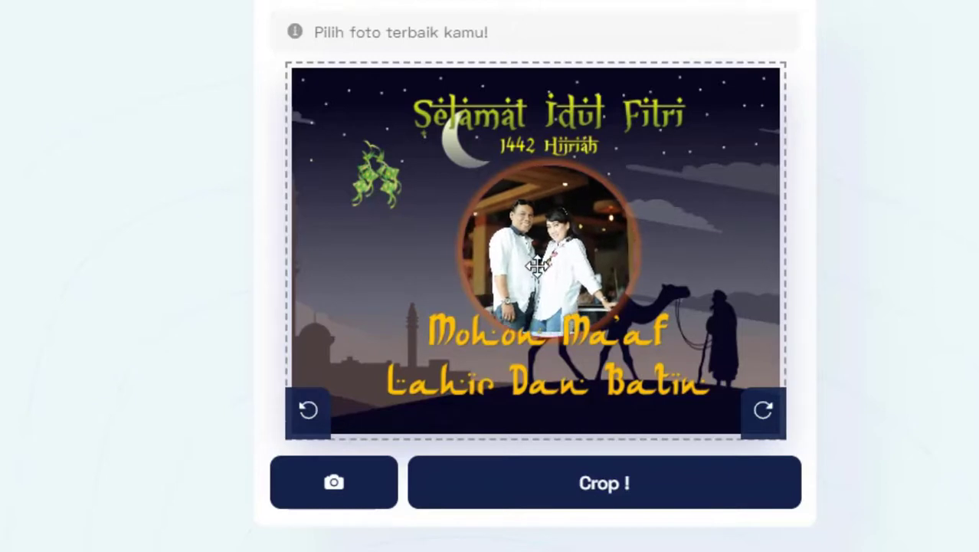
pyautogui.scroll(3, 537, 265)
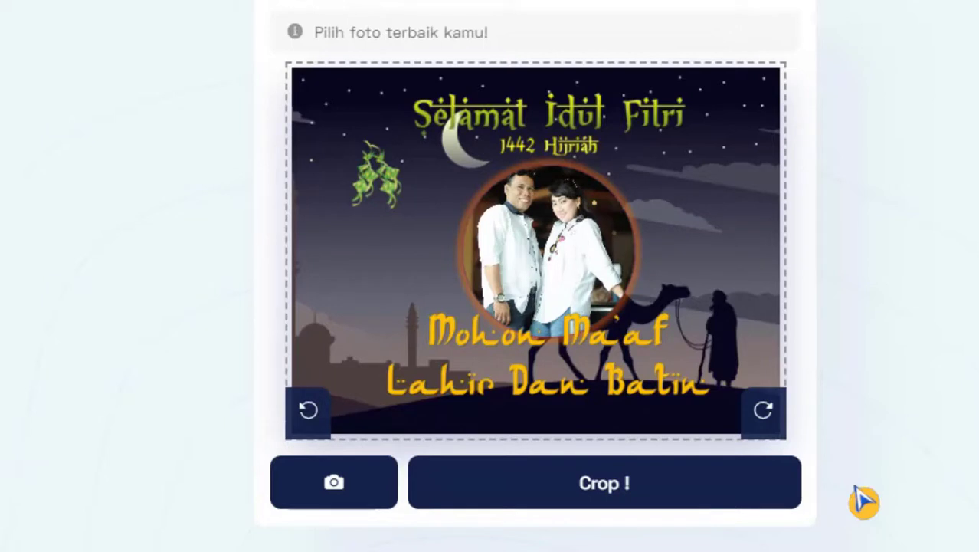
pyautogui.click(587, 494)
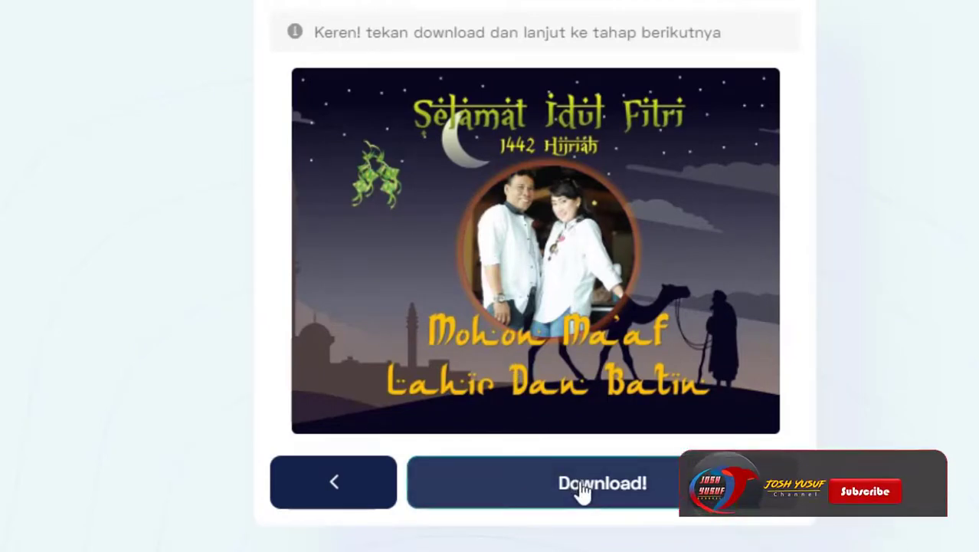
# Download the framed picture as TWIBBON.jpg and open the saved file.
pyautogui.click(582, 489)
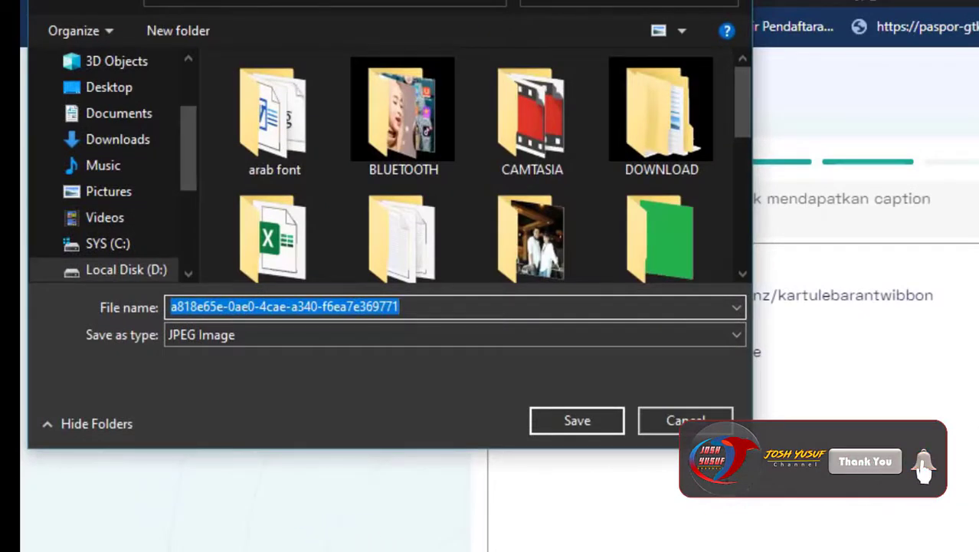
pyautogui.write('TWI')
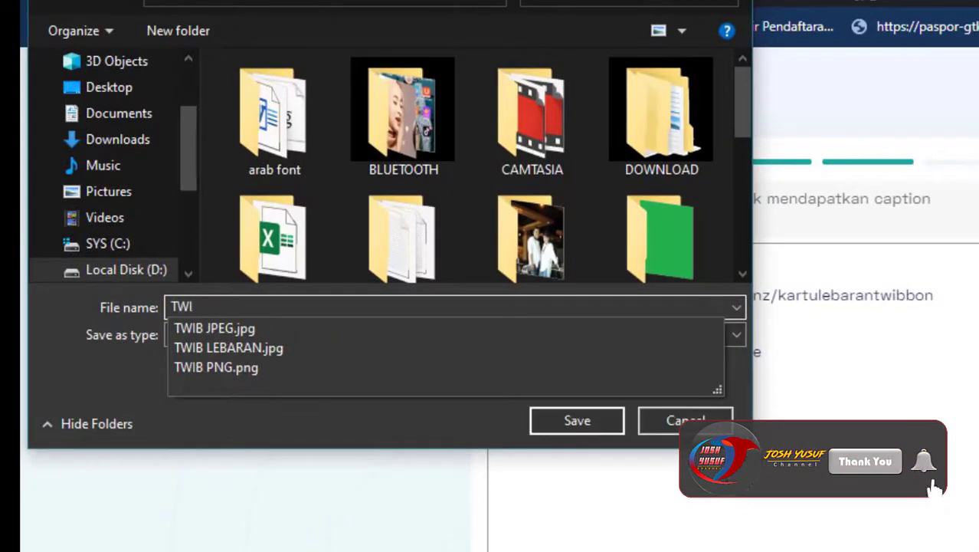
pyautogui.write('BBON')
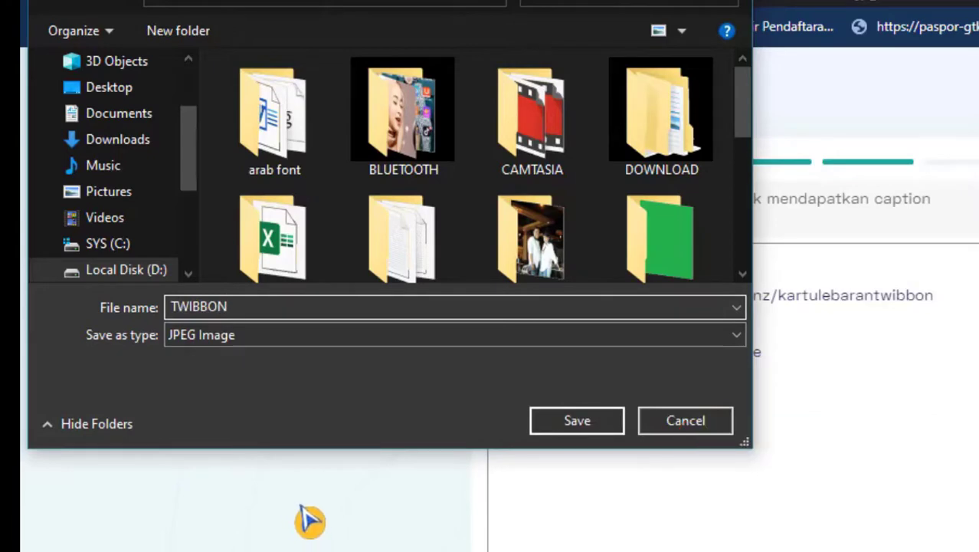
pyautogui.click(596, 426)
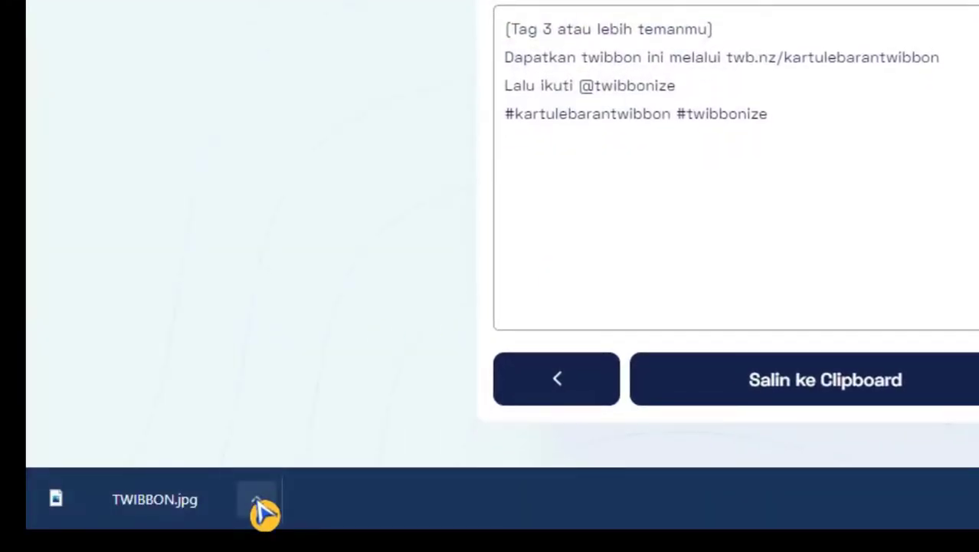
pyautogui.click(256, 500)
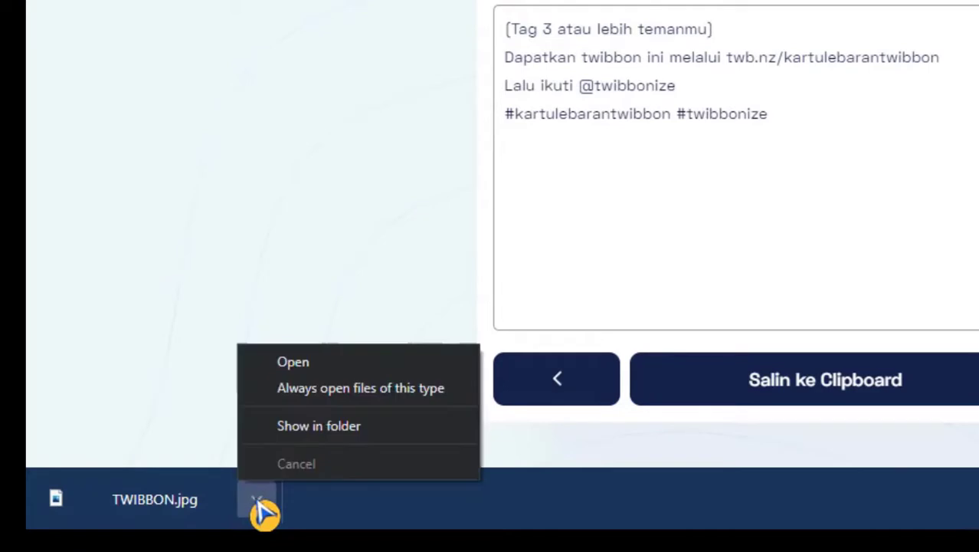
pyautogui.click(328, 365)
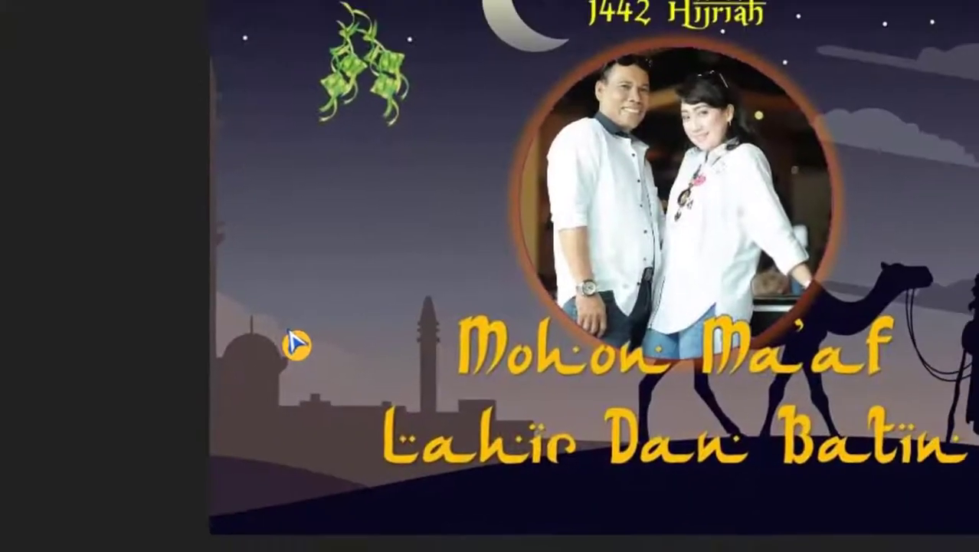